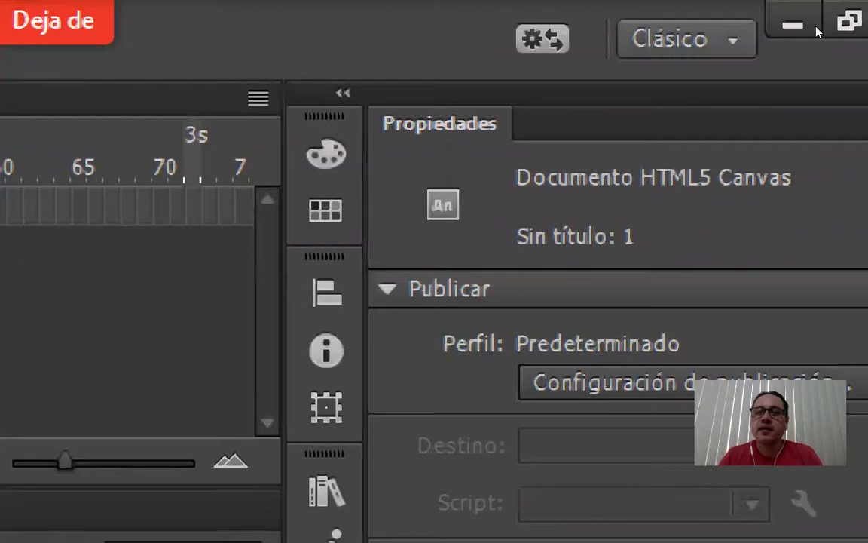
- Try the Animador workspace layout and return to the Clásico workspace
click(701, 34)
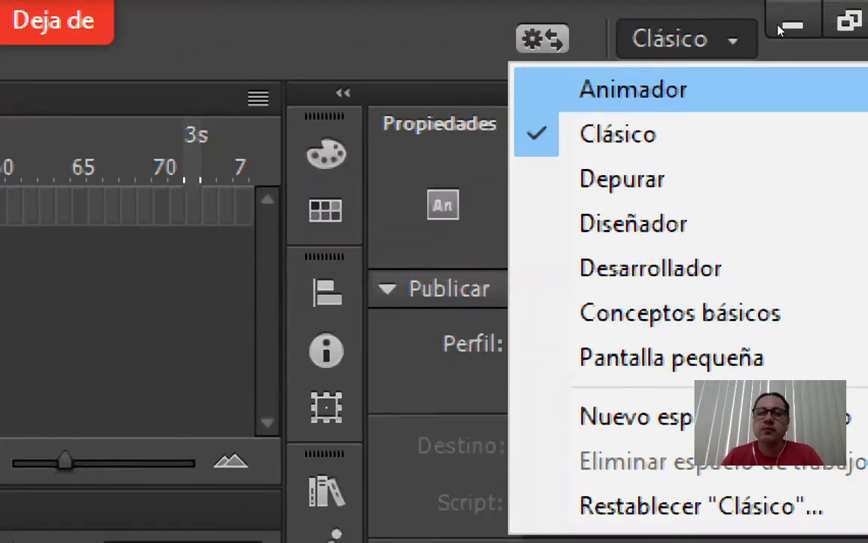
click(688, 87)
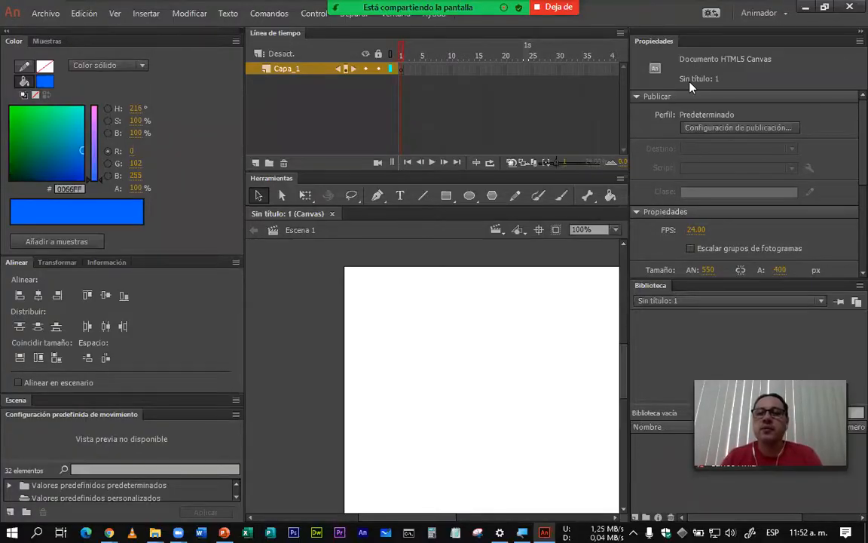
click(763, 14)
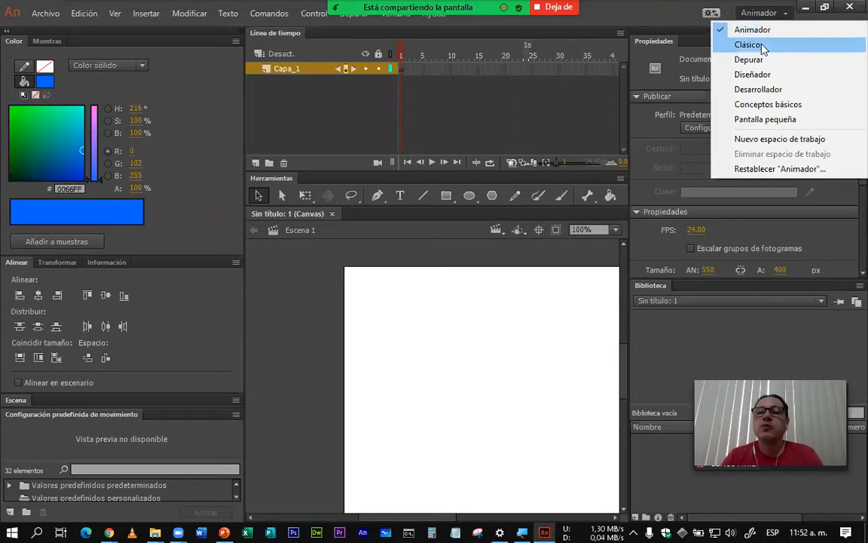
click(763, 48)
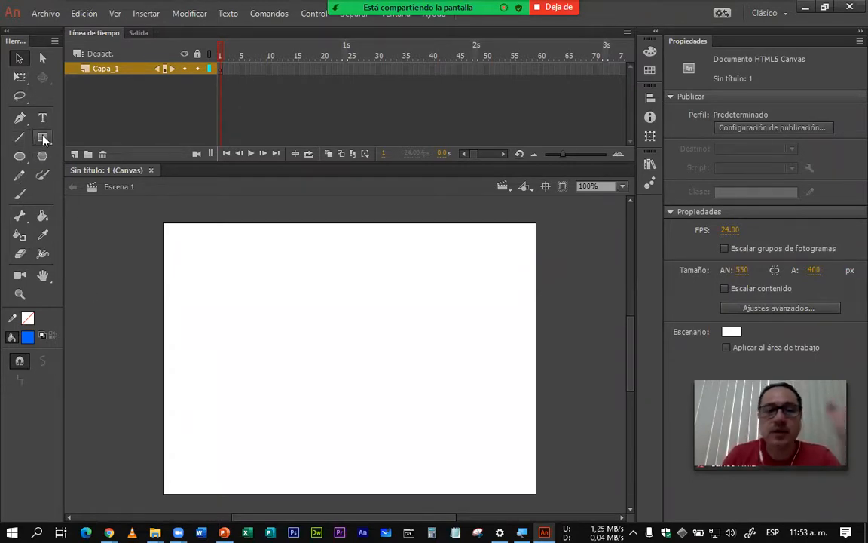
- Draw a slightly rising black line in the stage's upper-left area and a blue, black-outlined rectangle in its upper-right area
click(24, 159)
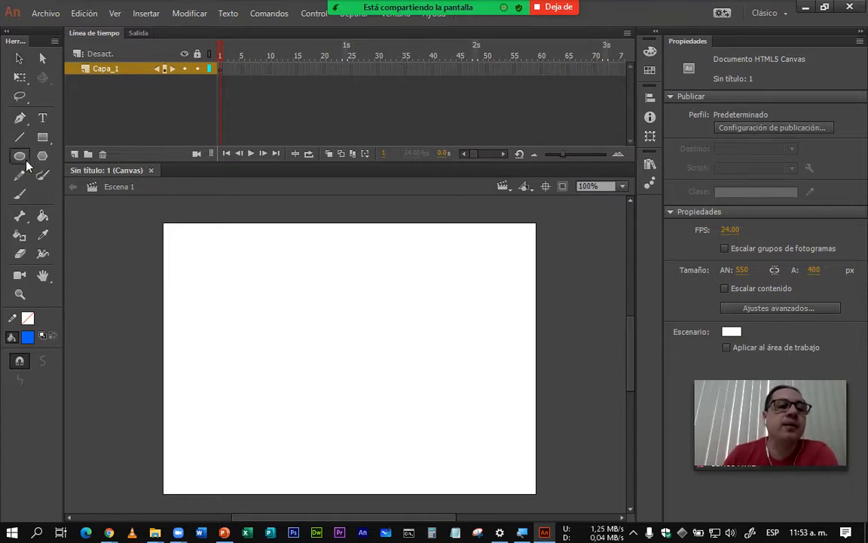
click(20, 138)
drag(186, 268, 340, 247)
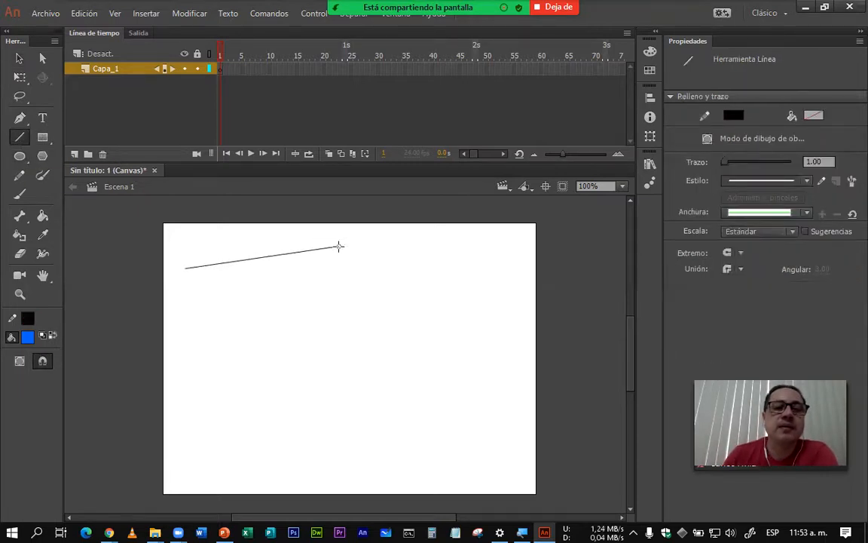
click(42, 138)
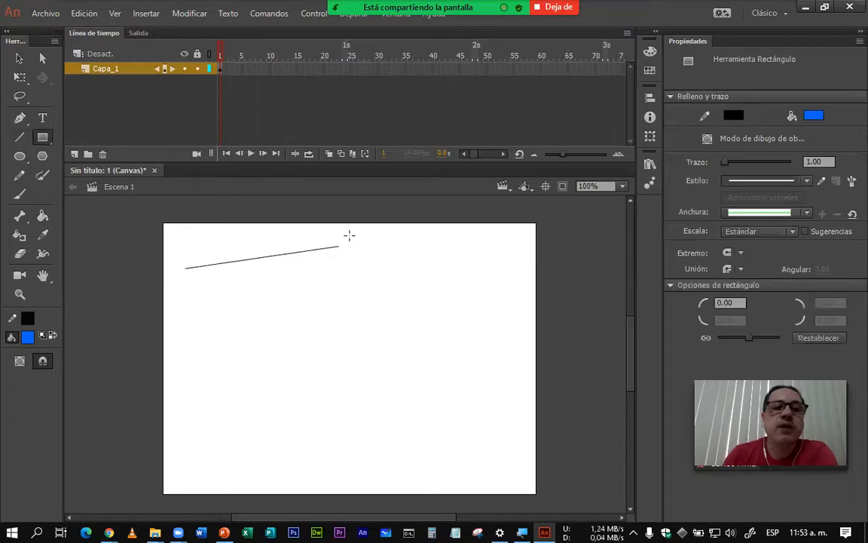
drag(404, 243, 485, 288)
- Draw a blue circle below the line's left end and a larger blue pentagon beside it with the PolyStar tool
click(20, 156)
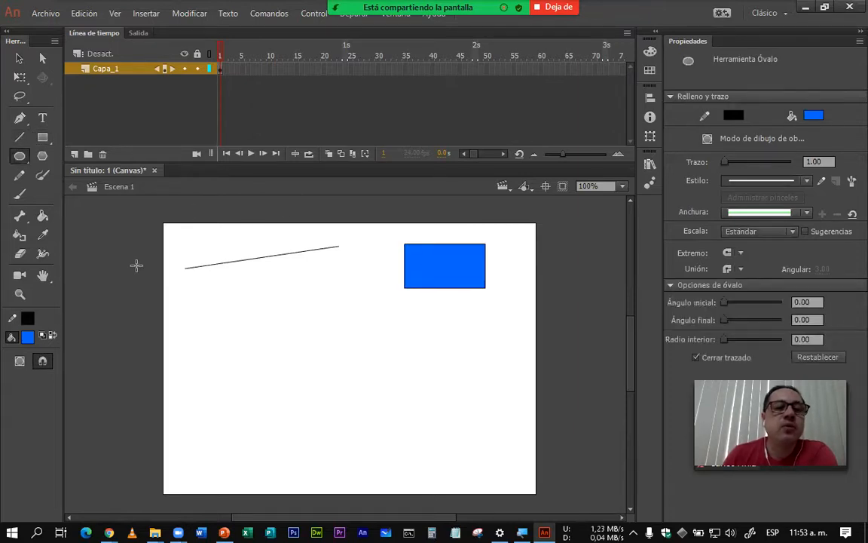
drag(192, 308, 240, 356)
click(42, 156)
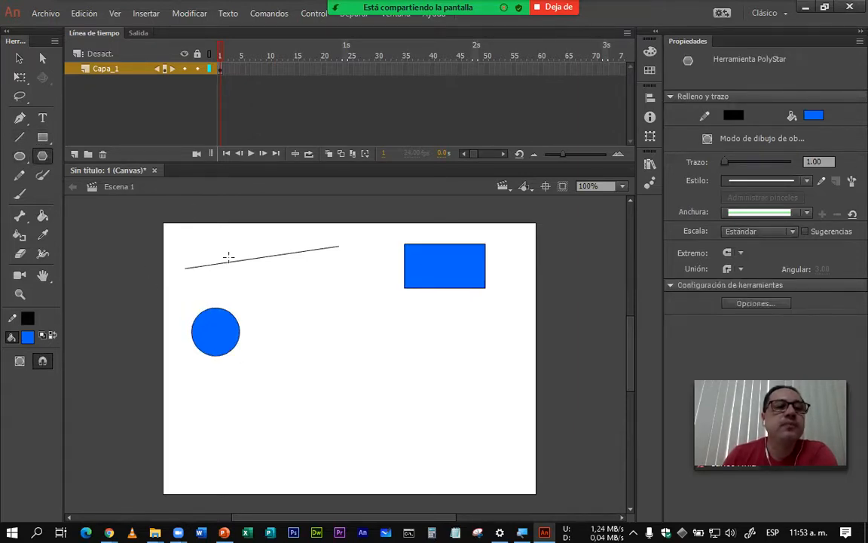
drag(304, 323, 282, 256)
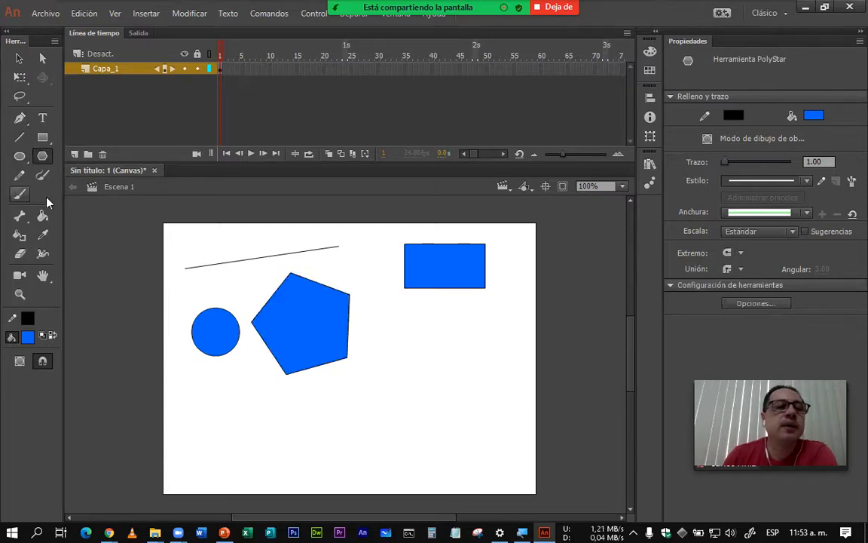
- Paint a thick blue wavy brush stroke in the stage's lower-right area and a thin black pencil curve in its lower-left area
click(19, 194)
mouse_move(368, 411)
mouse_down()
mouse_move(489, 350)
mouse_move(515, 353)
mouse_up()
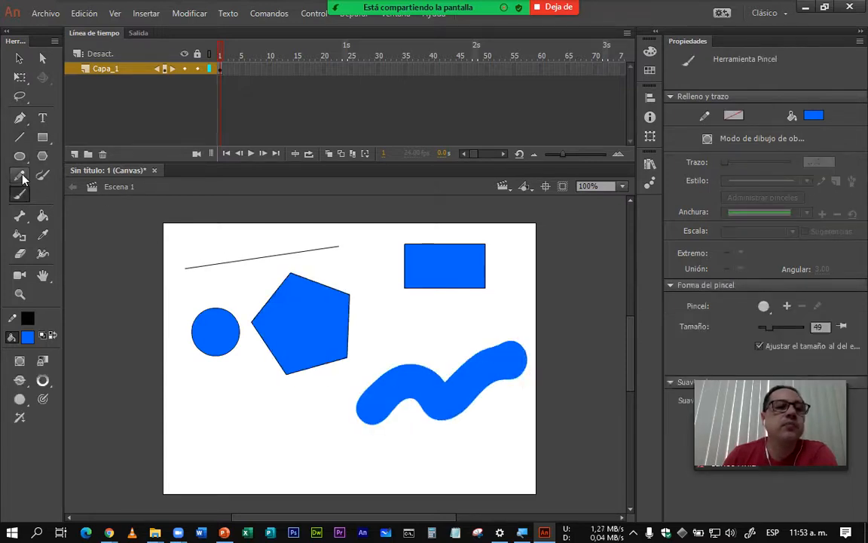
click(20, 175)
mouse_move(233, 434)
mouse_down()
mouse_move(251, 412)
mouse_move(335, 422)
mouse_up()
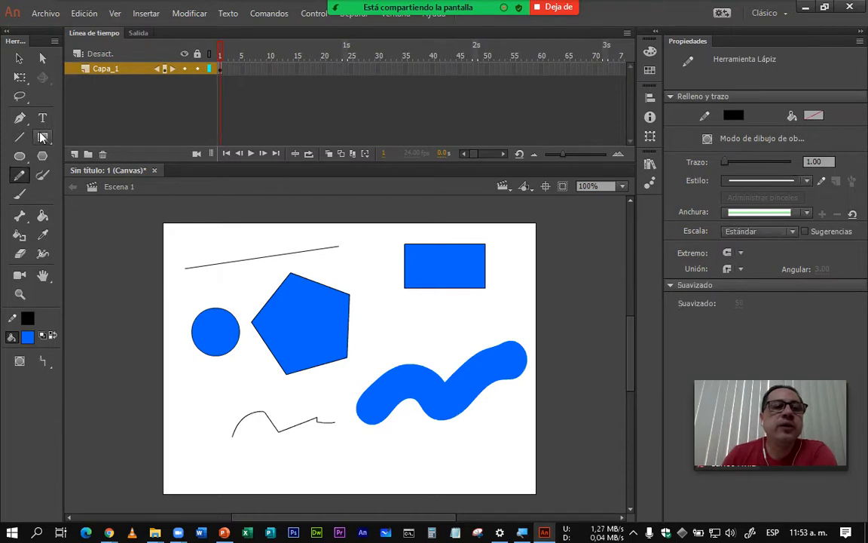
- Move the blue brush stroke slightly down and the rectangle down and left, closer to the pentagon
key(v)
mouse_move(445, 407)
mouse_down()
mouse_move(451, 360)
mouse_move(454, 390)
mouse_move(440, 420)
mouse_up()
click(457, 277)
drag(444, 278, 424, 303)
click(485, 294)
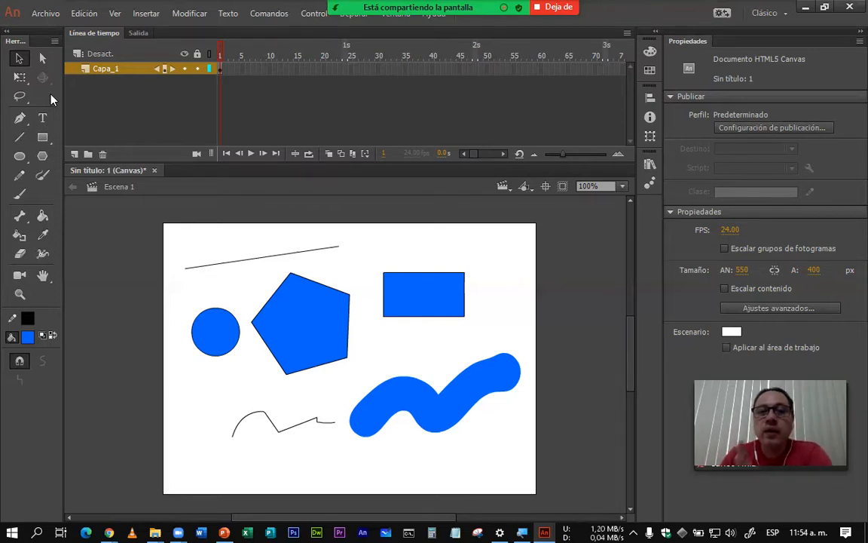
- Check which file formats can be imported to the stage, and leave the import dialog without choosing a file
key(alt)
key(Down)
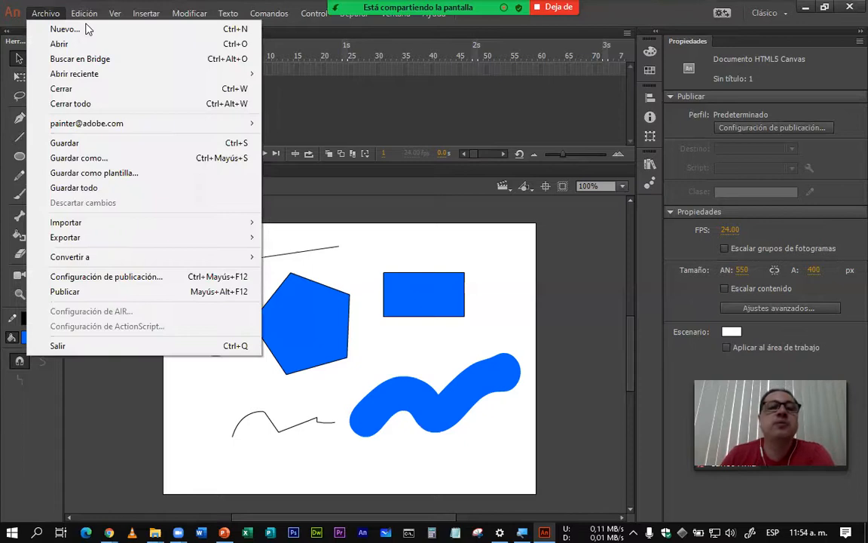
mouse_move(134, 224)
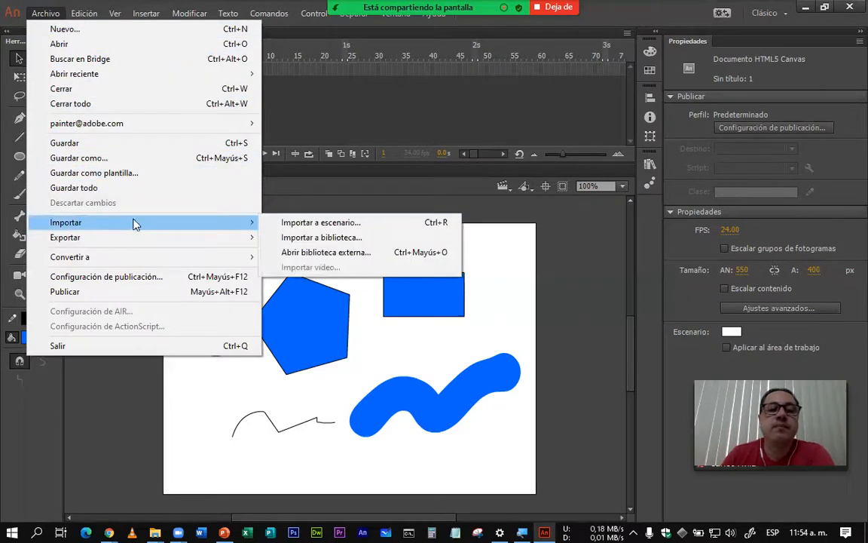
click(317, 224)
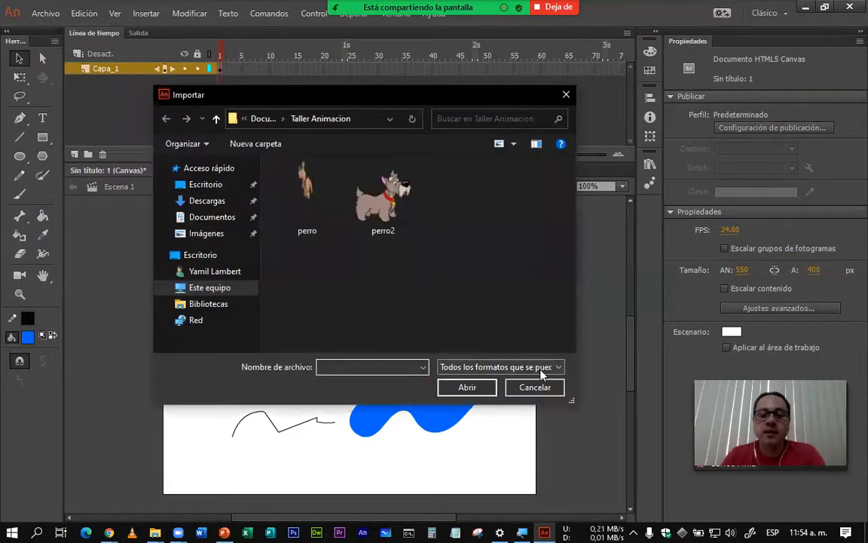
click(541, 371)
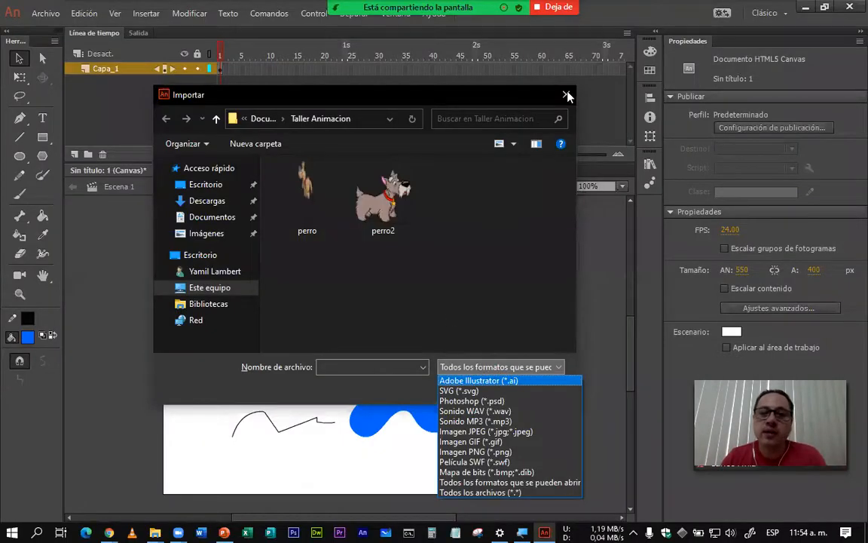
click(567, 95)
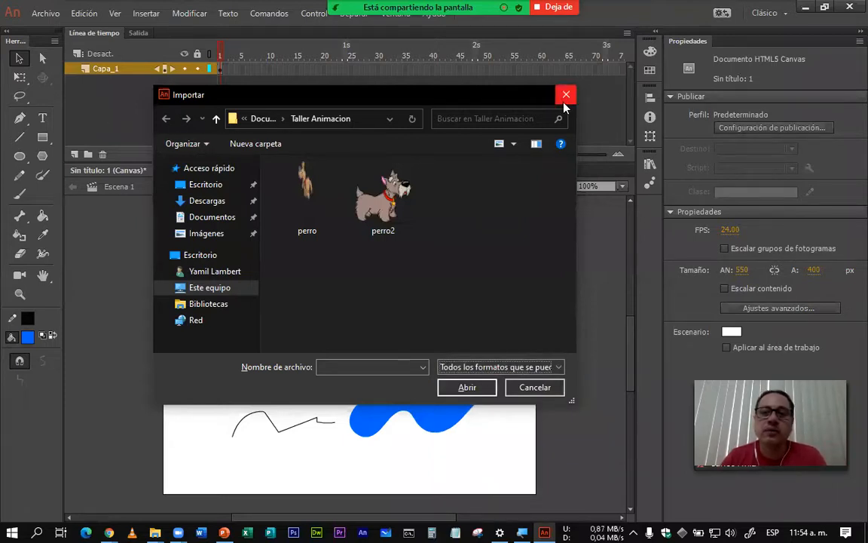
click(566, 96)
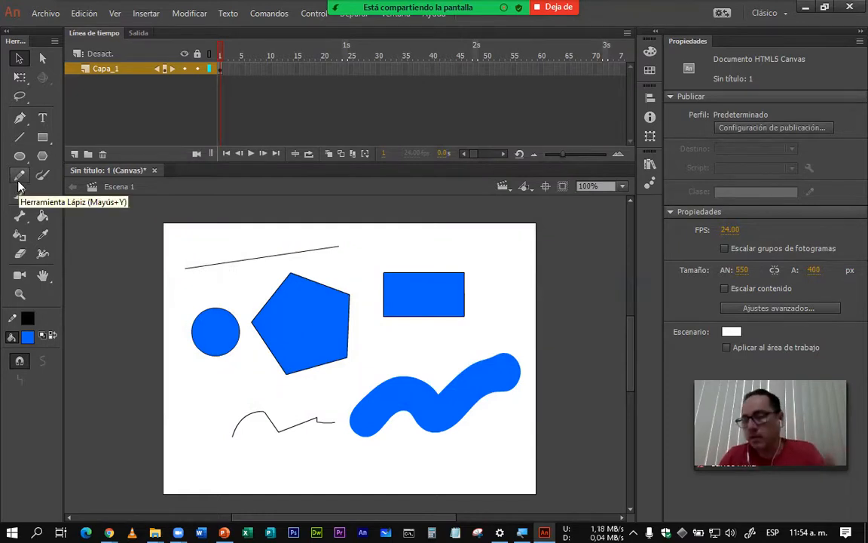
- Move the pentagon and rectangle up and right, the brush stroke up so it overlaps both, and the pencil curve up and right
drag(300, 334, 330, 311)
drag(428, 306, 475, 285)
click(407, 397)
mouse_move(407, 397)
mouse_down()
mouse_move(397, 333)
mouse_move(389, 338)
mouse_up()
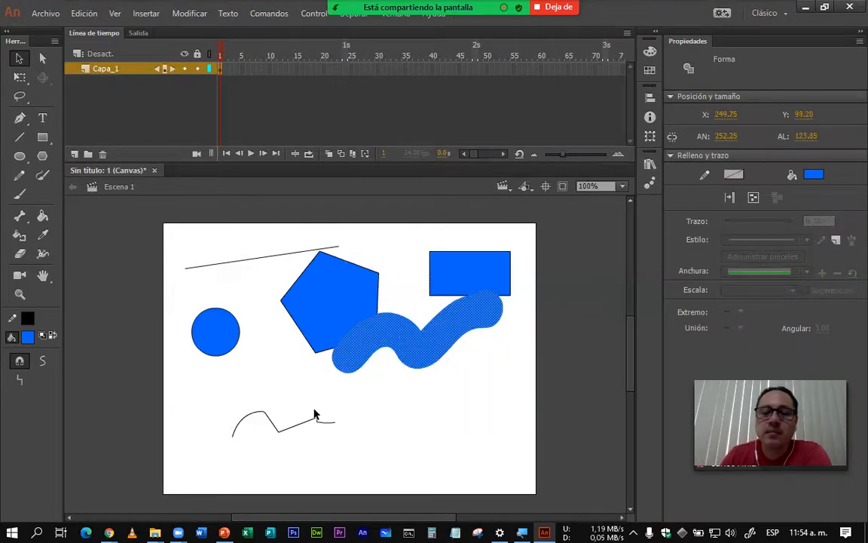
click(295, 429)
drag(295, 430, 338, 391)
click(415, 386)
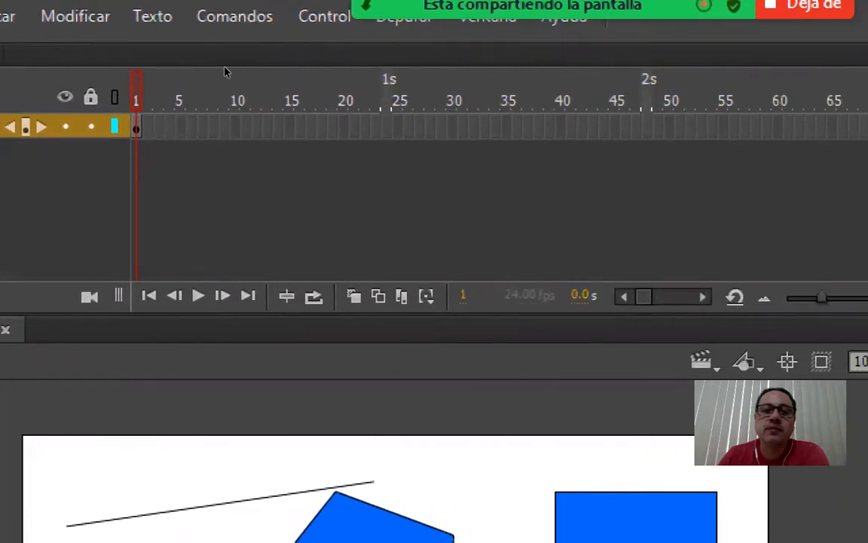
- Select frames 5, 24 and 35 of Capa_1 one after another to examine the timeline
click(179, 125)
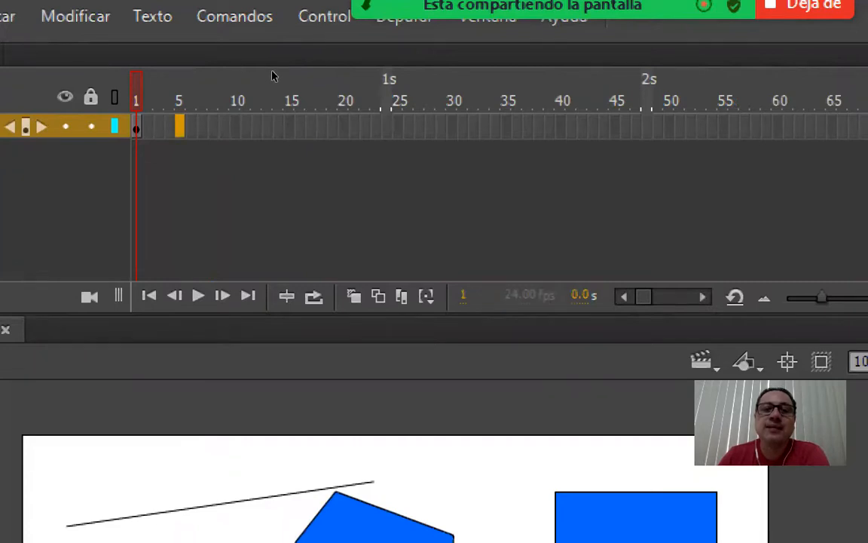
drag(180, 126, 385, 126)
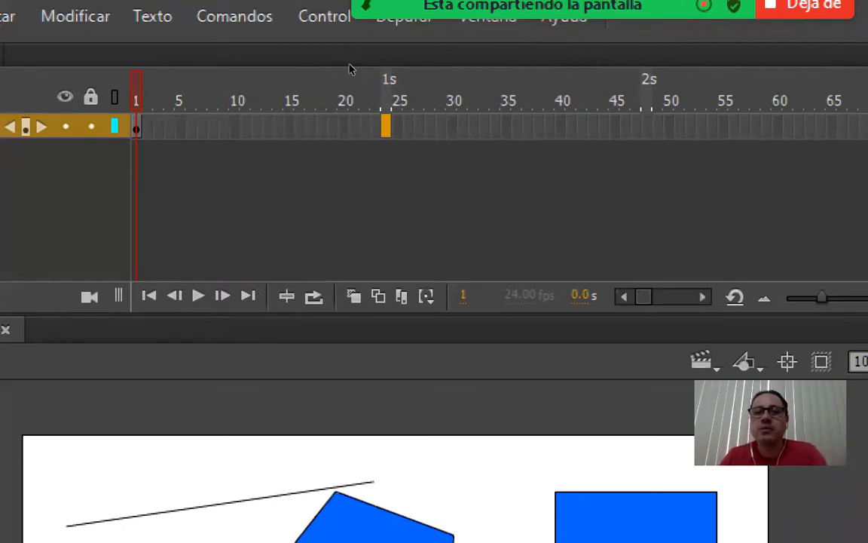
click(506, 126)
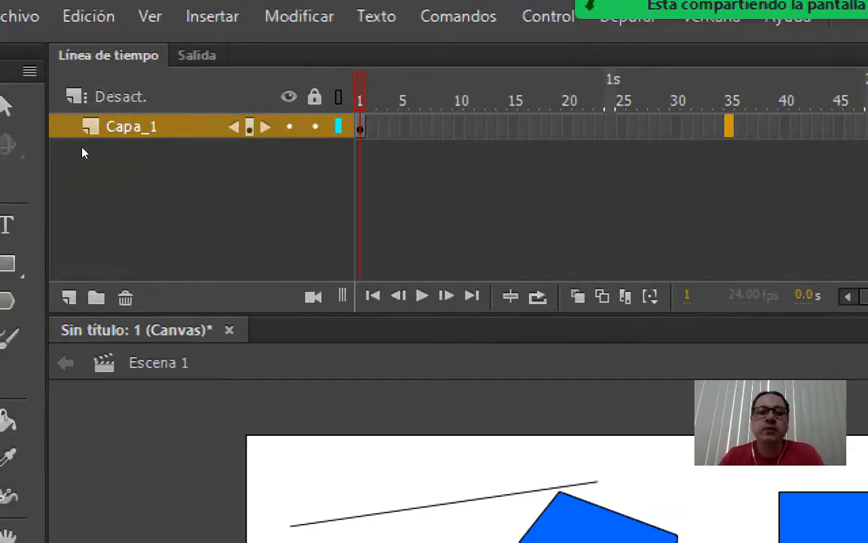
- Add four new layers above Capa_1
click(69, 297)
click(69, 297)
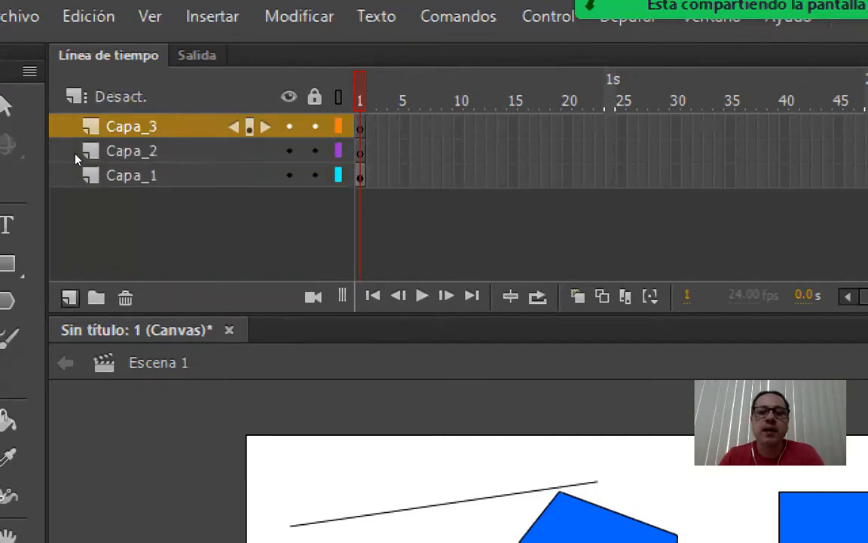
click(69, 297)
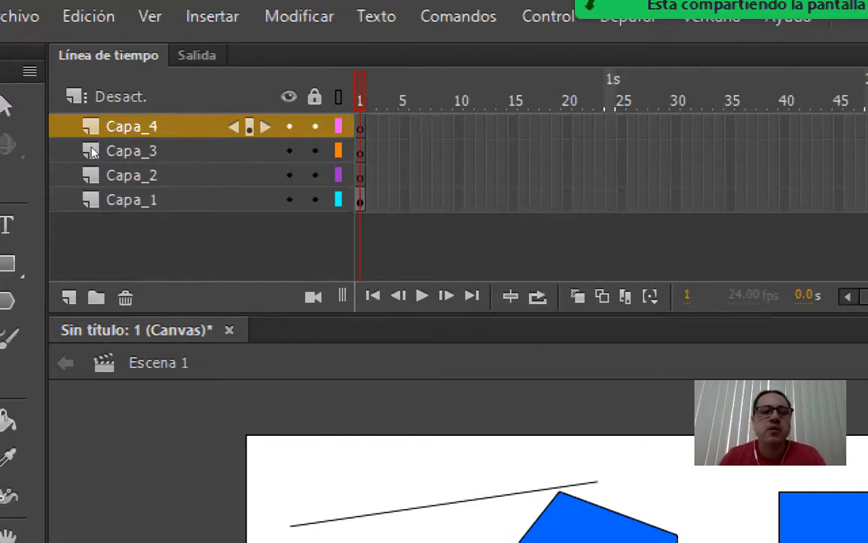
click(69, 297)
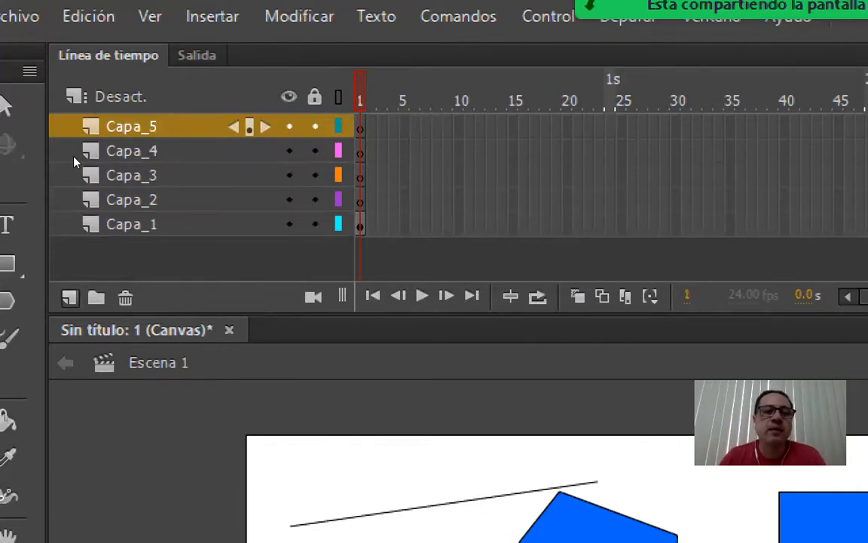
- Delete the four added layers, keeping only Capa_1
click(126, 297)
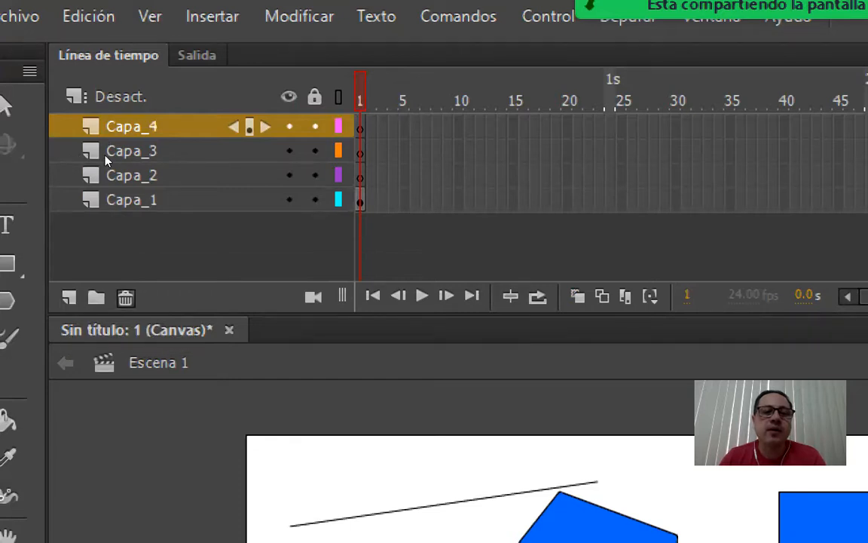
click(125, 297)
click(125, 297)
click(125, 297)
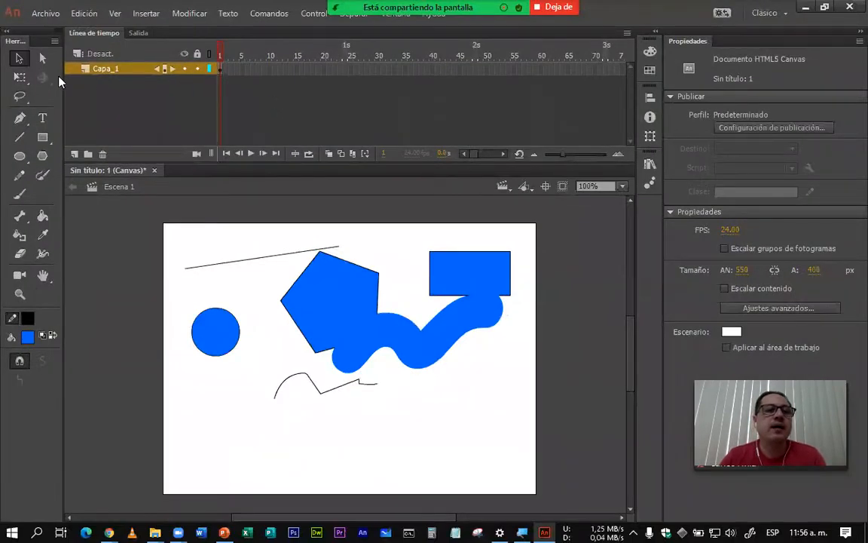
- Select all the shapes and strokes on the stage and delete them
click(20, 58)
drag(156, 215, 541, 435)
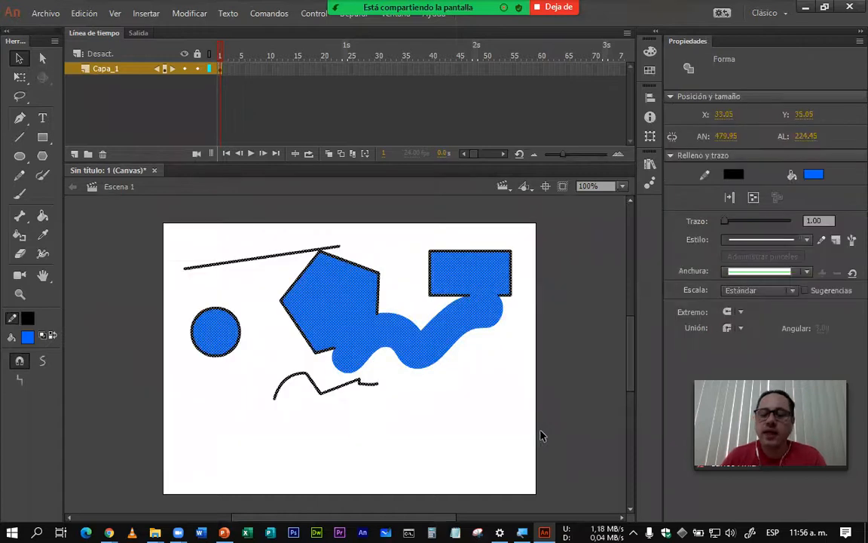
key(Delete)
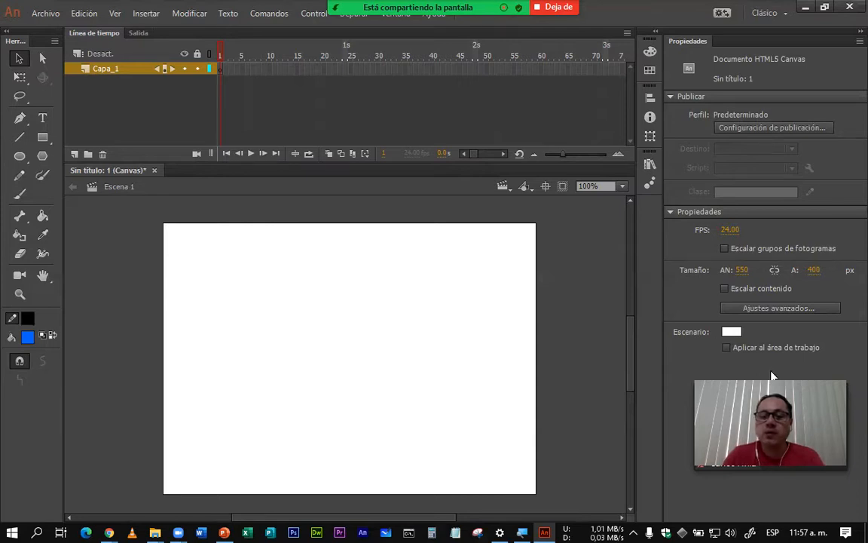
- Open a blank Notepad document over the Animate workspace and write "Insertar Fotograma" as the first line
click(456, 524)
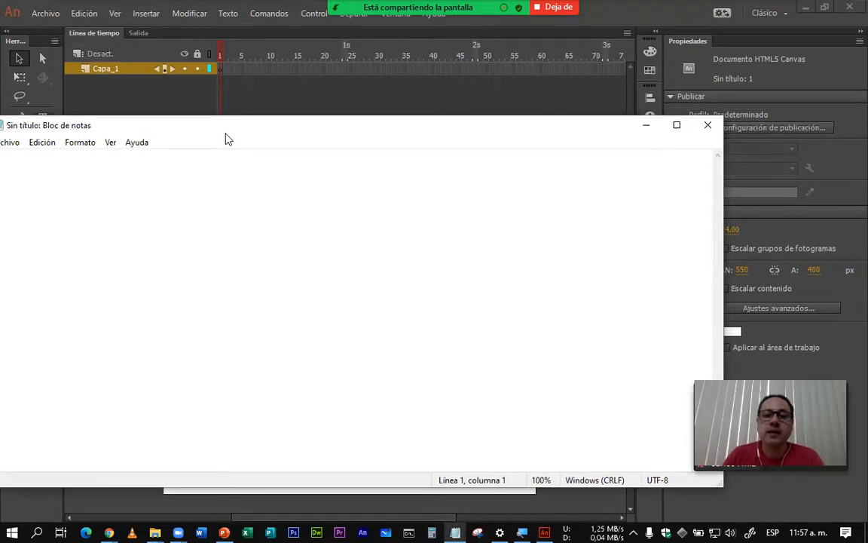
drag(227, 136, 447, 199)
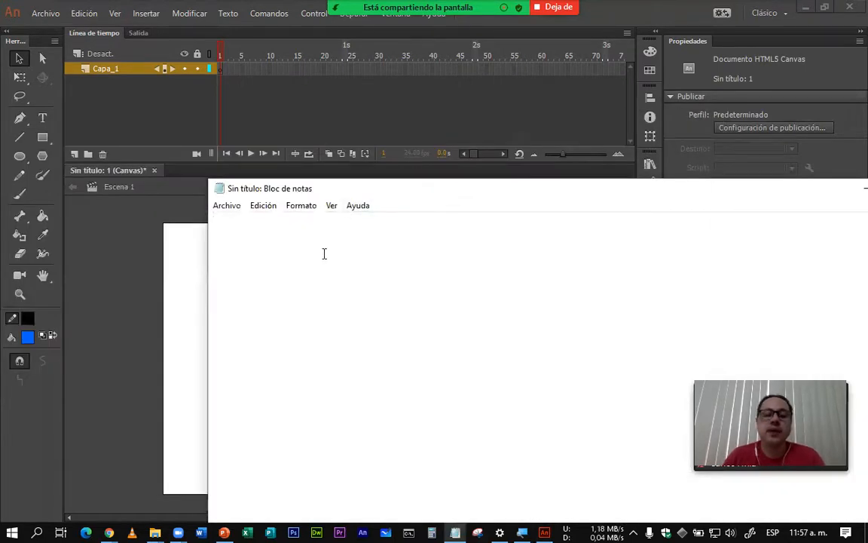
text(Insertar Fotograma)
key(Return)
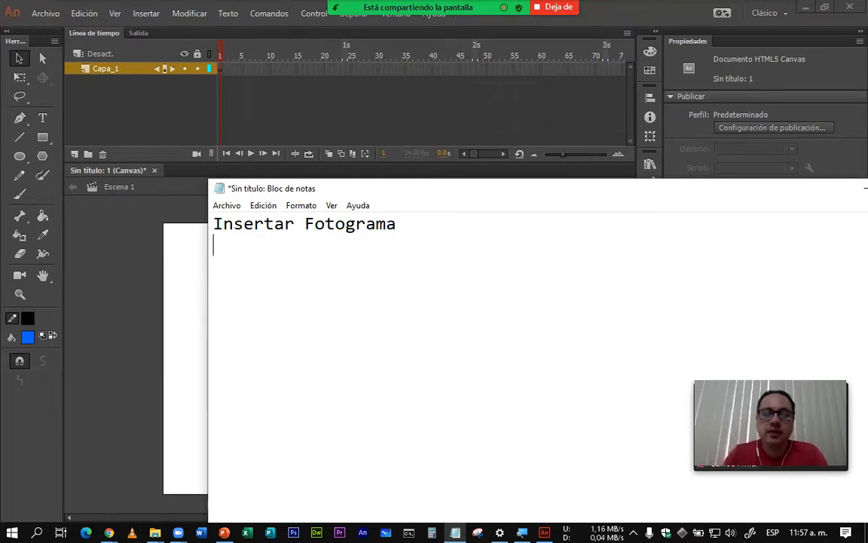
- Add "Insertar Fotograma Clave" as the second line, reusing the word "Fotograma" from the first line
text(Insertar)
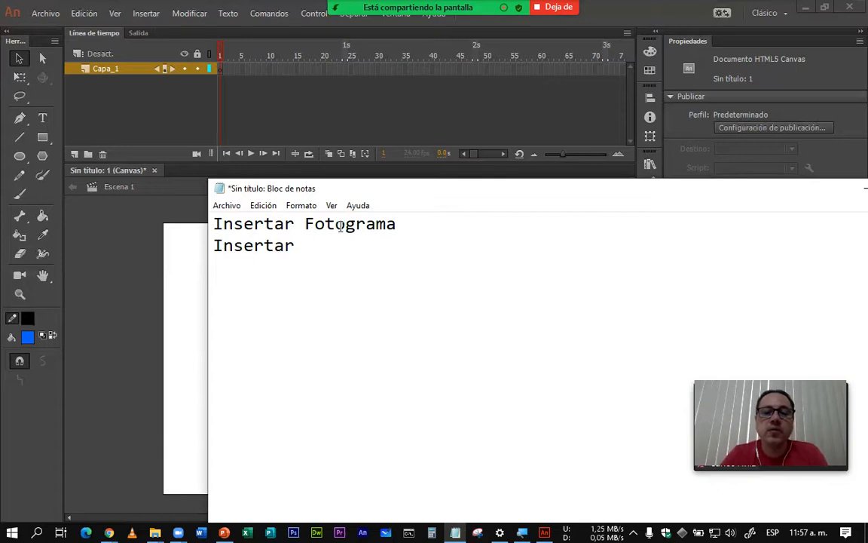
double_click(344, 225)
key(ctrl+c)
click(355, 246)
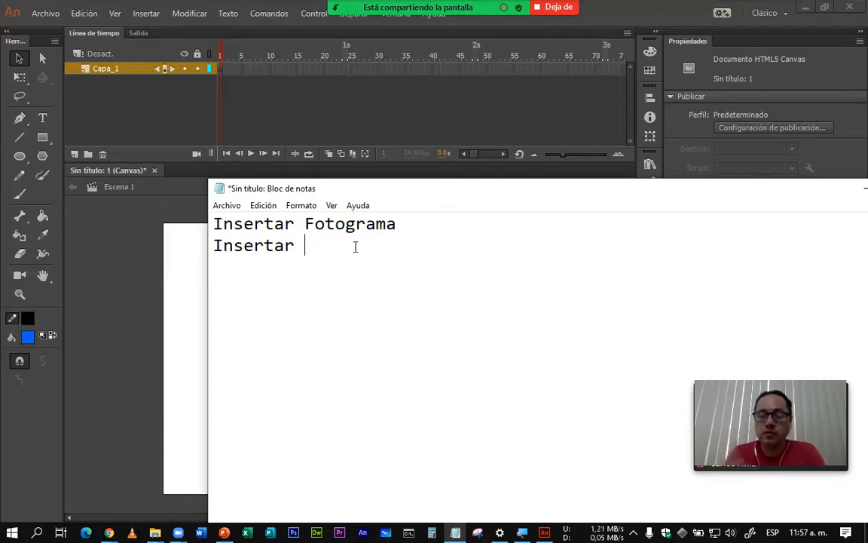
key(ctrl+v)
text(Clave)
key(Return)
- Add "Insertar Fotograma Clave en Blanco" as the third line, based on a copy of the second line
key(ctrl+v)
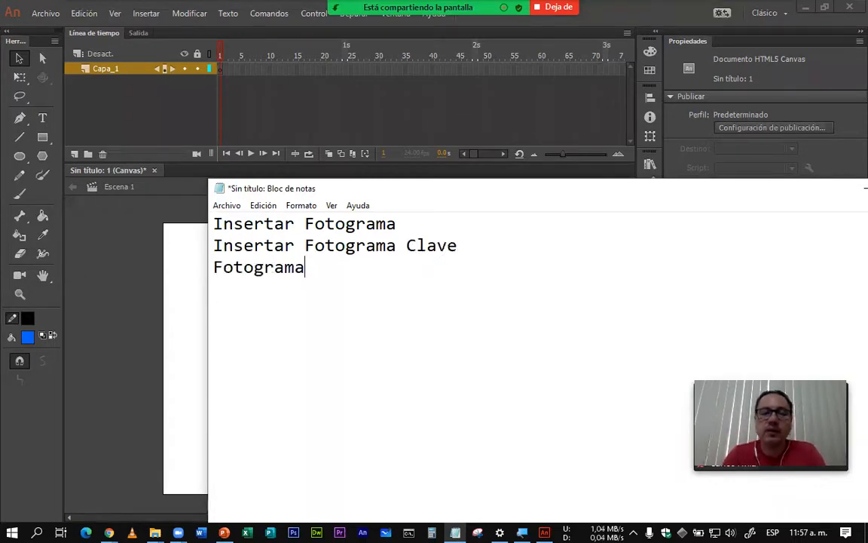
drag(458, 246, 202, 254)
key(ctrl+c)
drag(306, 268, 210, 270)
key(ctrl+v)
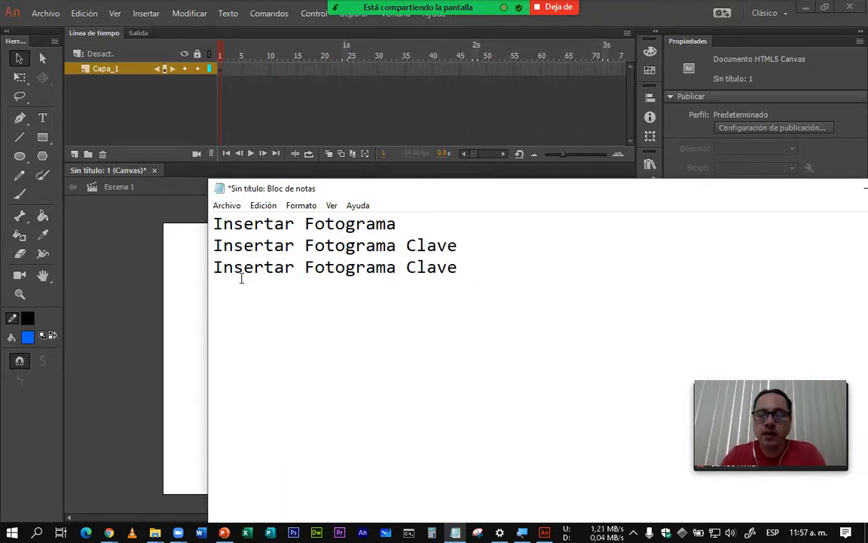
text(en )
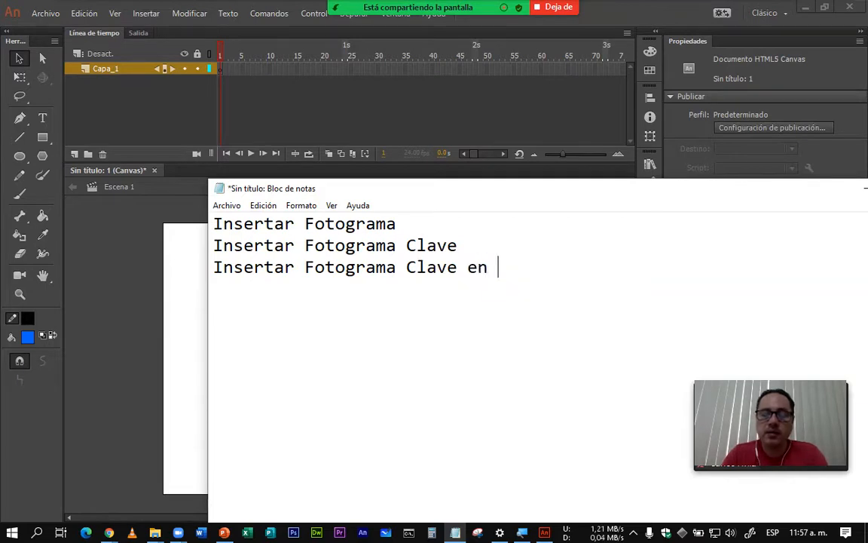
text(Blanco)
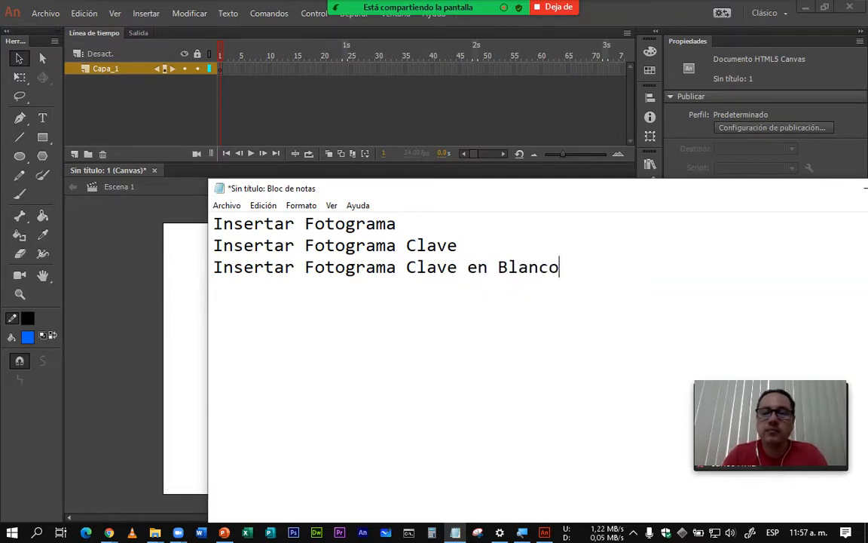
- Append the English terms "(Frame)" to the first line and "(keyFrame)" to the second line
key(Up)
key(Up)
text(())
key(Left)
text(Frame)
key(Down)
text(())
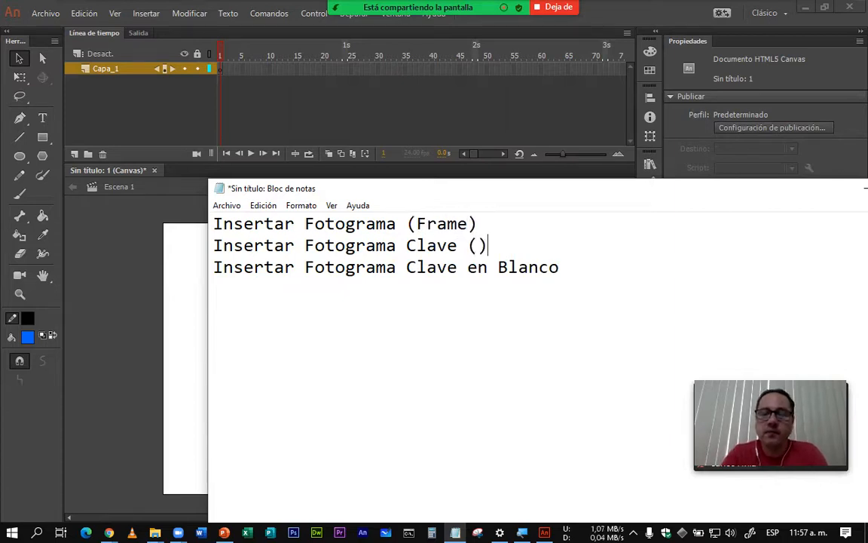
key(Left)
text(keyFrame)
- Append "(keyFrame Blank)" to the third line, based on a copy of the second line's English term
key(Down)
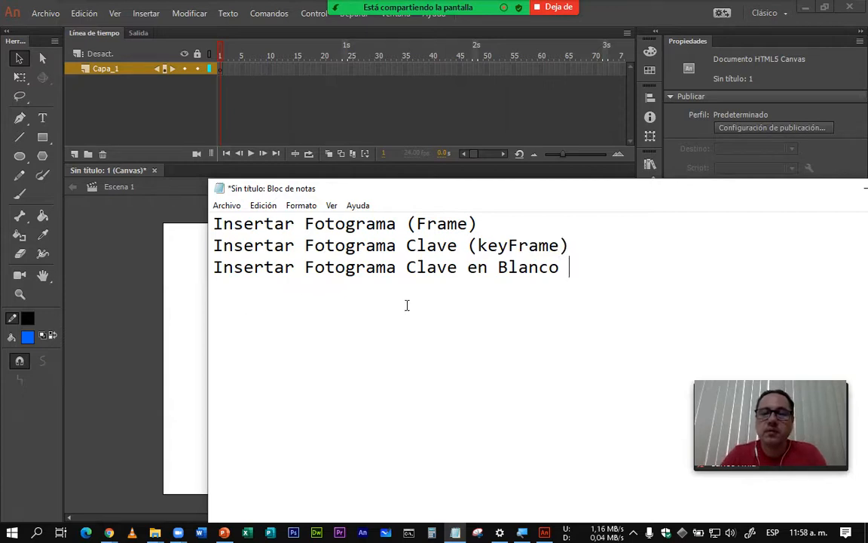
drag(468, 246, 576, 249)
key(ctrl+c)
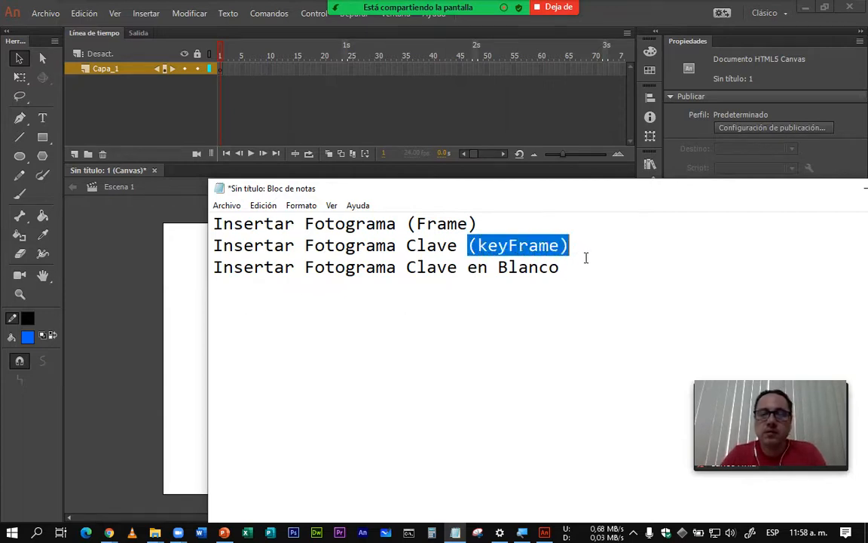
click(578, 268)
key(ctrl+v)
key(Left)
text(Blan)
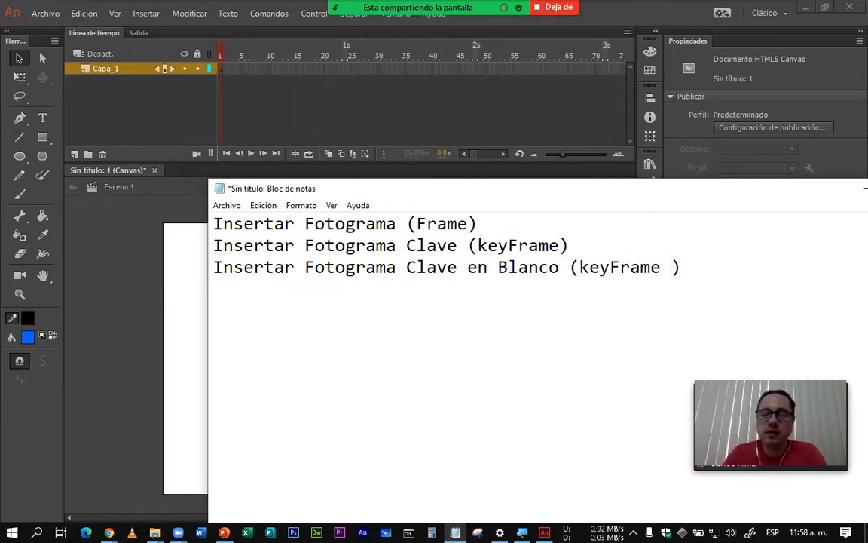
text(k)
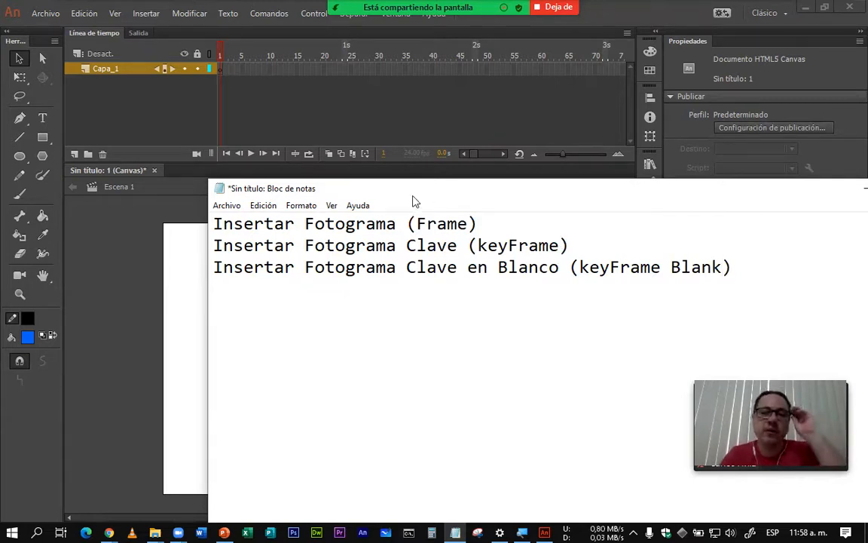
- Reposition the Notepad window and append the note "(Tiempo)" to the end of the first line
drag(413, 197, 370, 214)
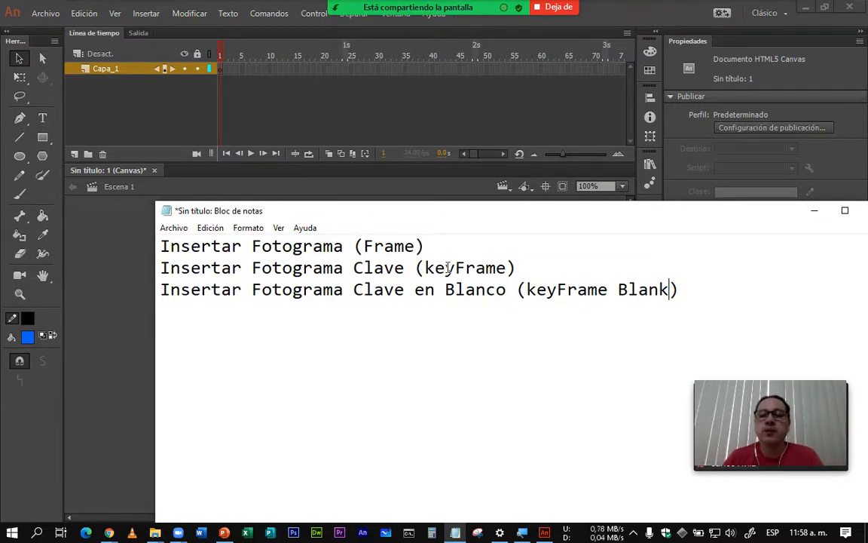
drag(526, 290, 678, 290)
click(497, 241)
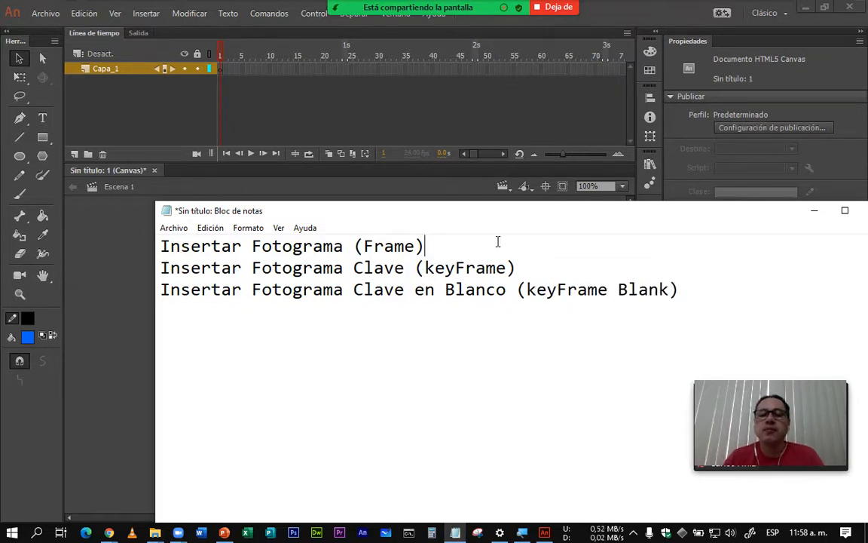
text(())
key(Left)
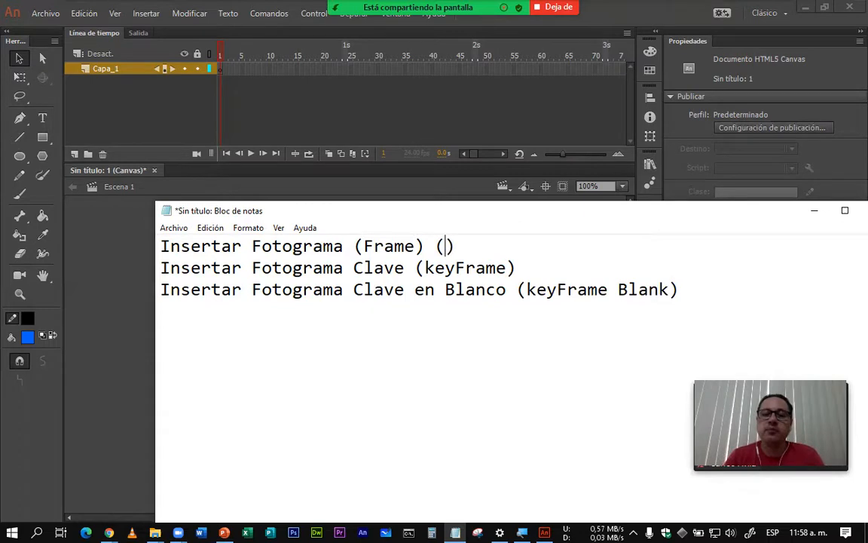
text(Tiempo)
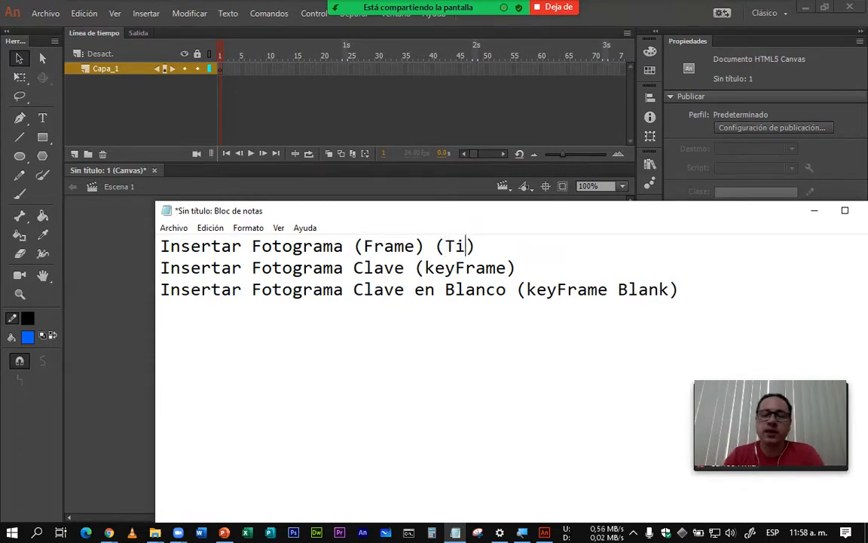
- Append the note "(Cambio)" to the end of the "Insertar Fotograma Clave (keyFrame)" line
key(Down)
key(End)
text((Camb))
key(Left)
text(Cambio)
- Append the note "(Vacio)" to the end of the "Insertar Fotograma Clave en Blanco" line
key(Down)
key(Right)
key(Right)
drag(528, 267, 608, 268)
click(694, 294)
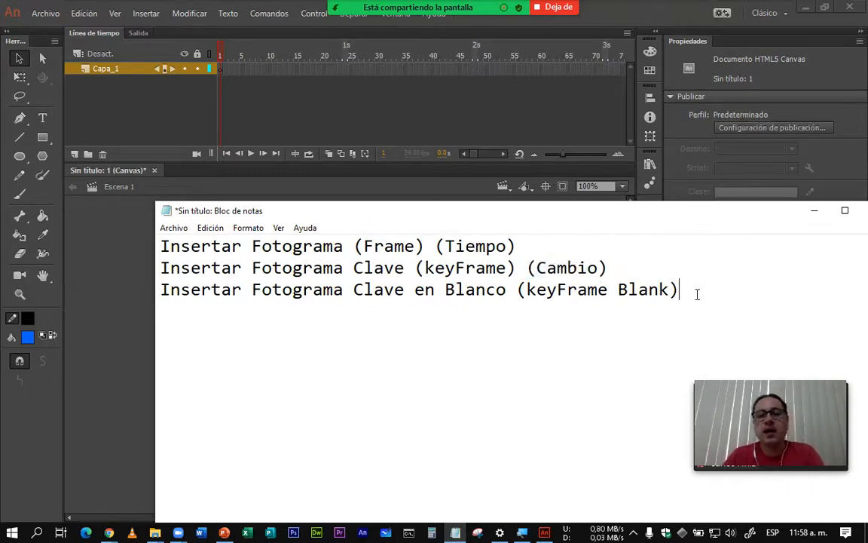
text(())
key(Left)
text(Vacio)
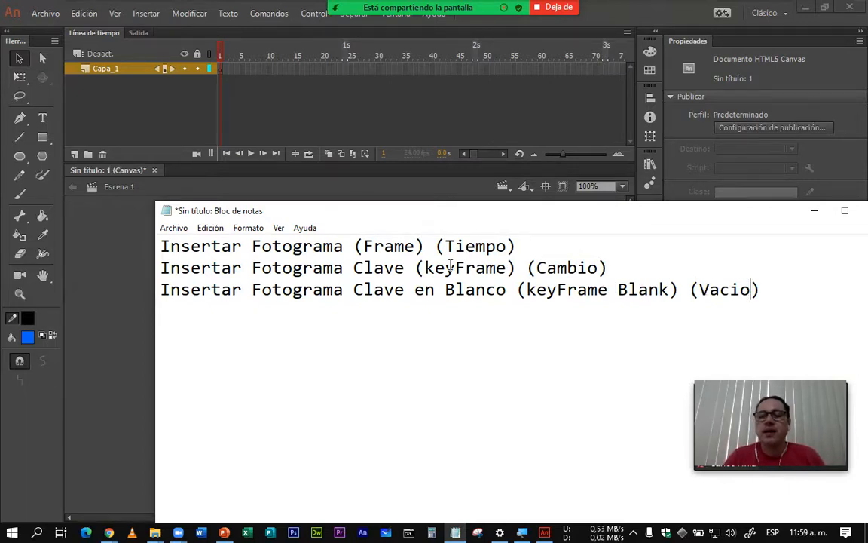
- Highlight the words "Cambio" and "(Frame)" in the list to review the difference between frame types
drag(546, 267, 582, 266)
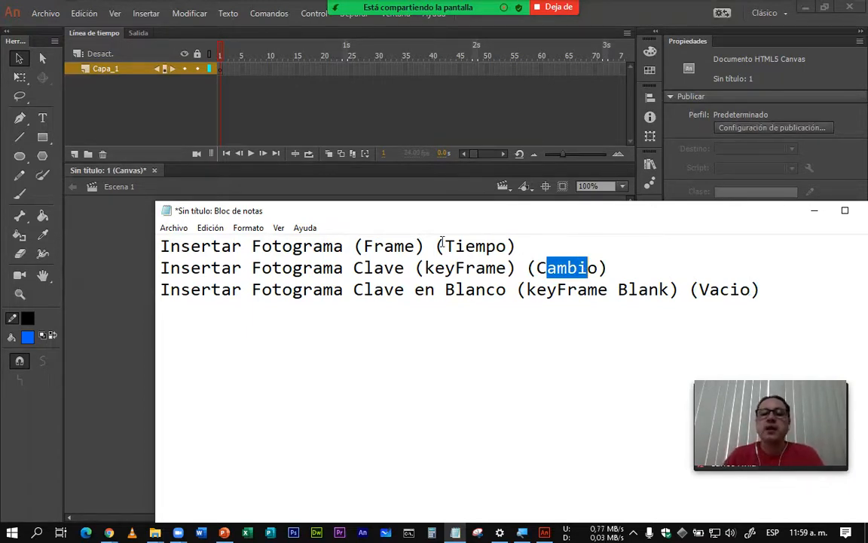
double_click(383, 244)
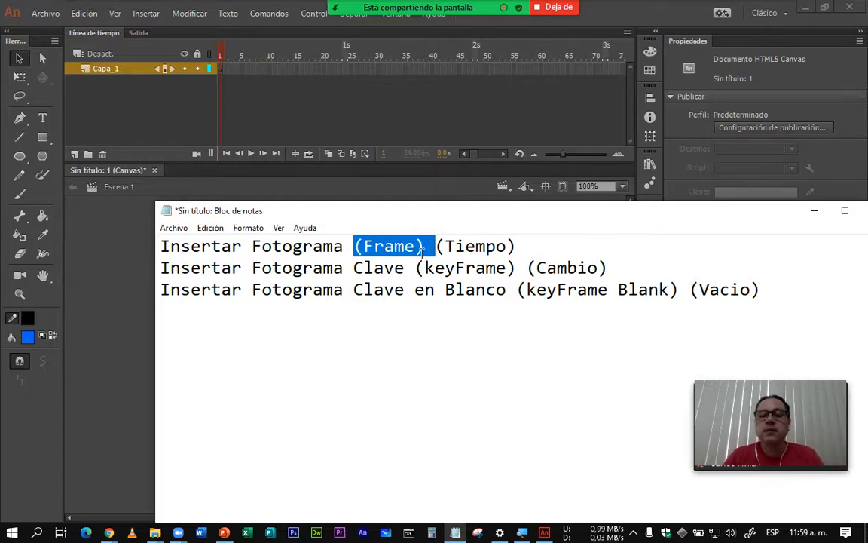
click(446, 246)
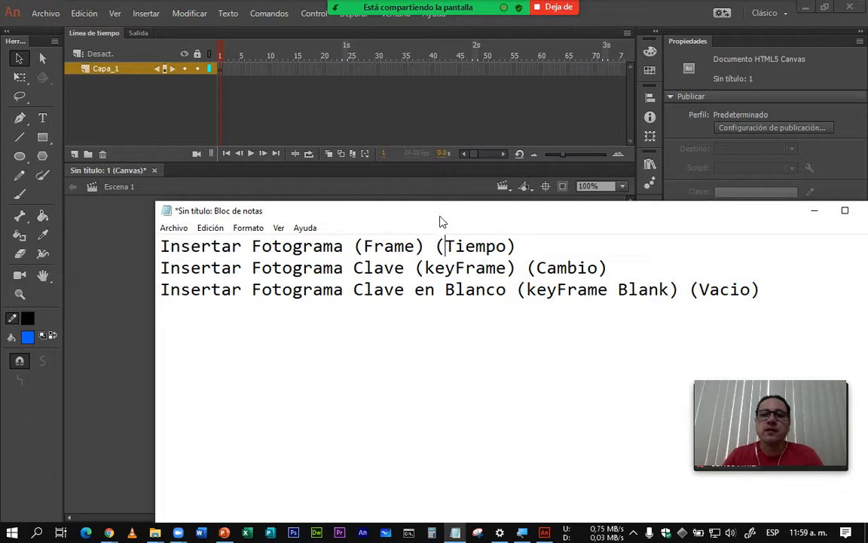
- Move the Notepad window clear of the stage and prefix the three lines with "F5:", "F6:" and "F7:" in order
drag(441, 221, 498, 275)
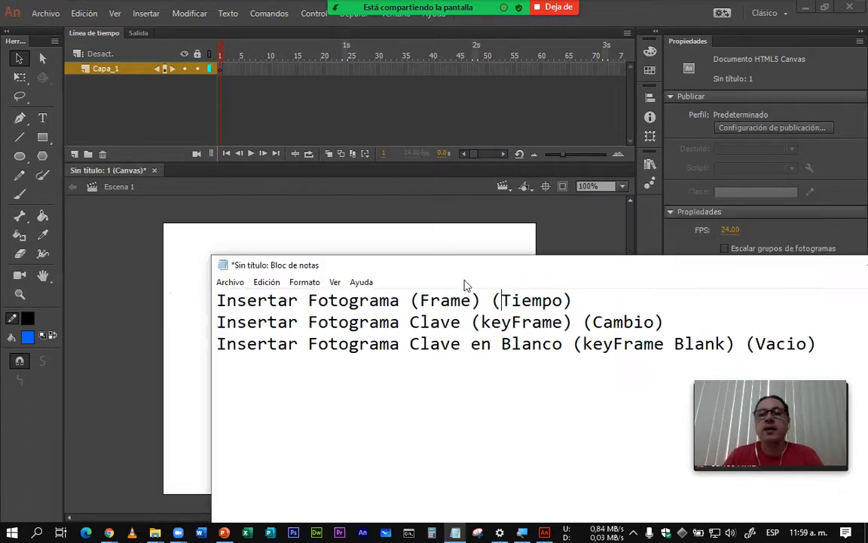
click(220, 300)
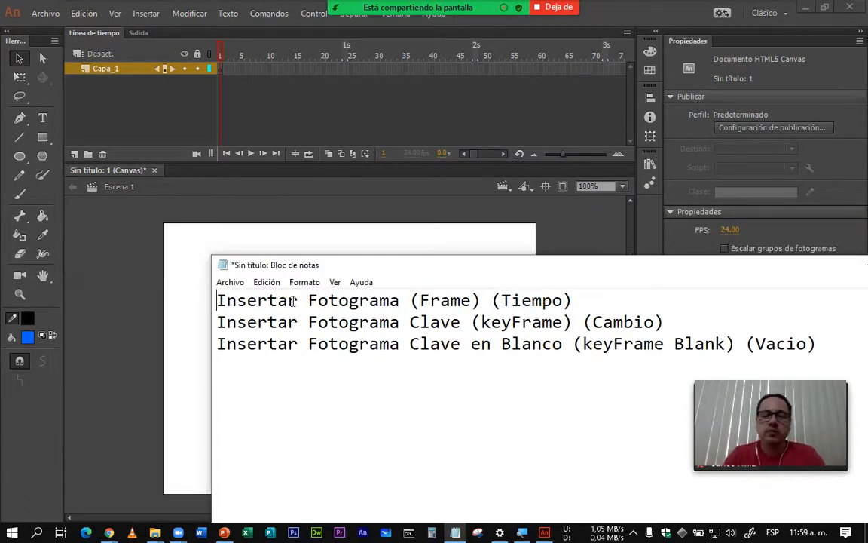
text(F5:)
key(Down)
key(Home)
text(F6:)
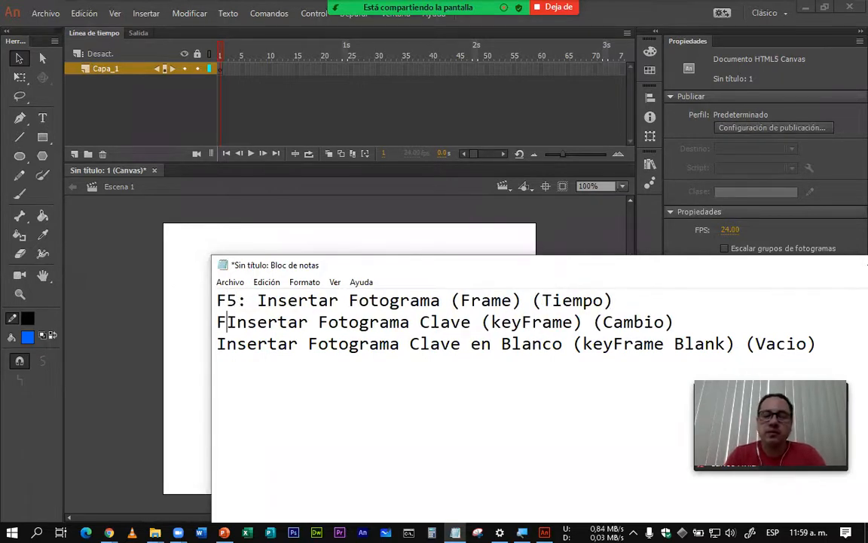
key(Down)
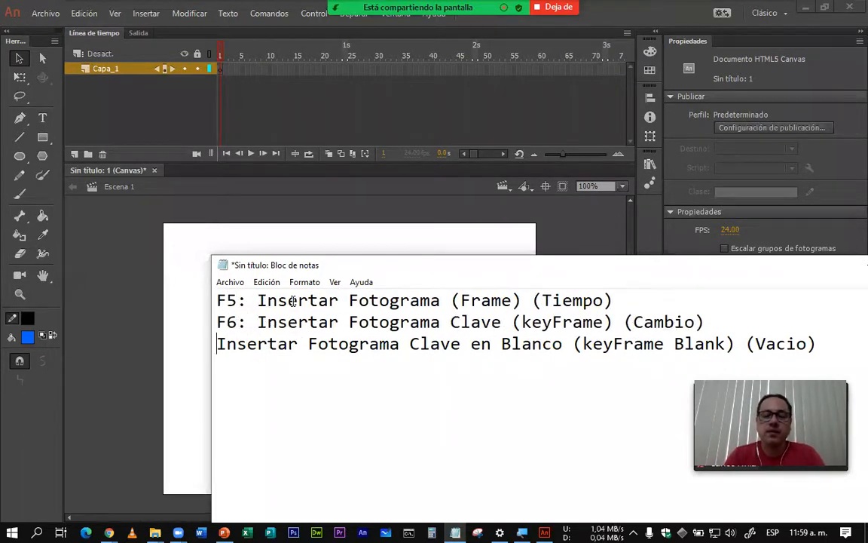
text(F7:)
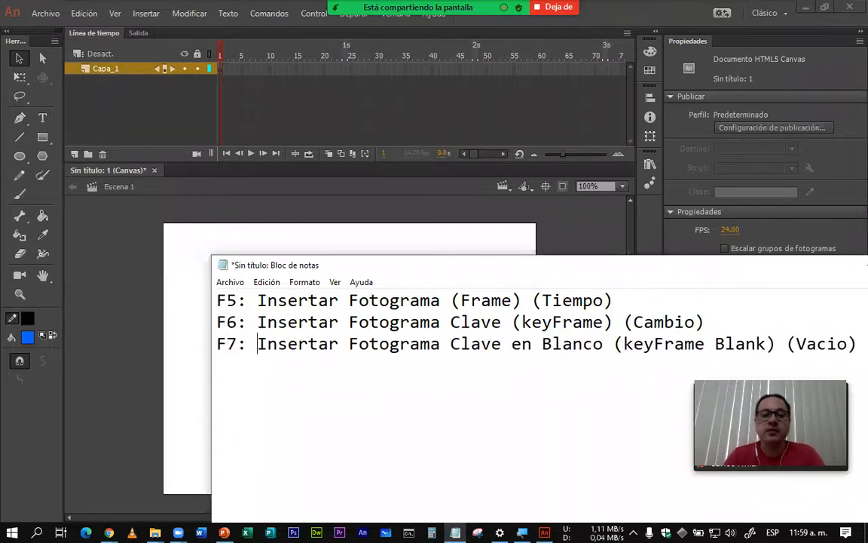
- Highlight the shortcut labels and the frame command descriptions in the list to review which key inserts each frame type
key(shift+Left)
key(shift+Left)
key(shift+Left)
key(shift+Left)
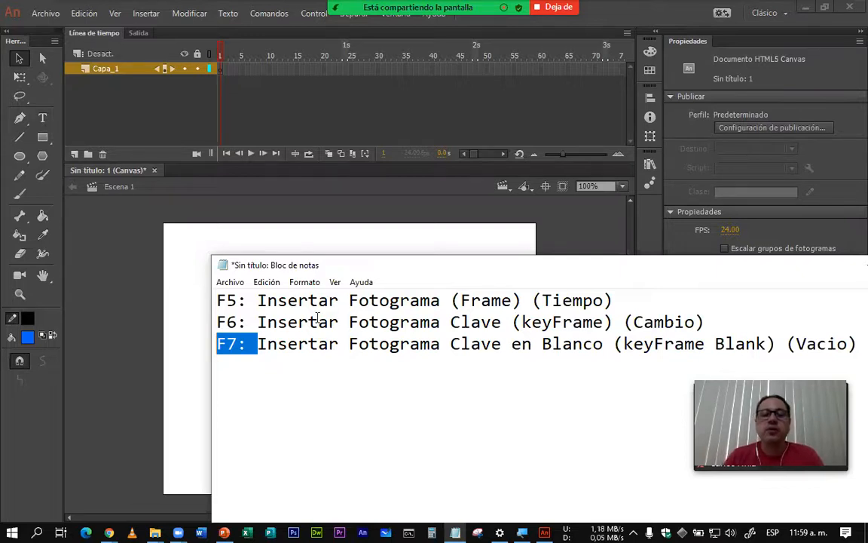
drag(257, 300, 636, 304)
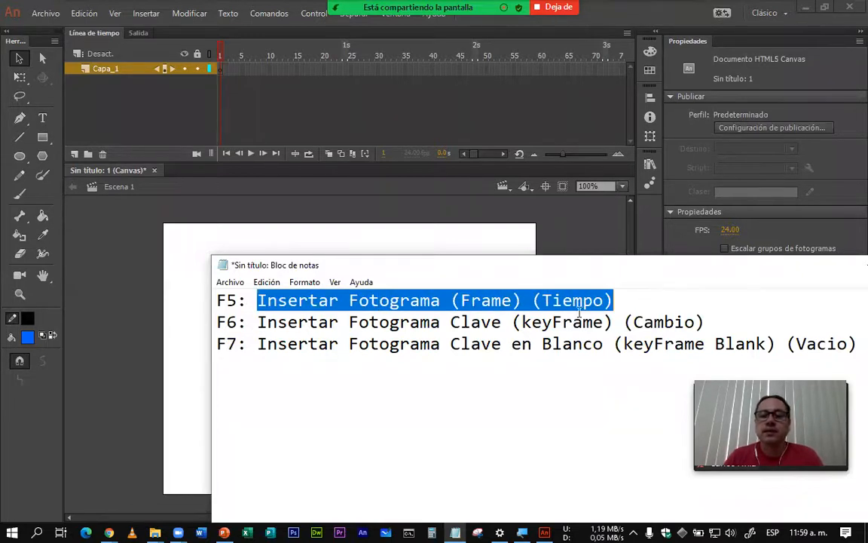
drag(258, 322, 731, 344)
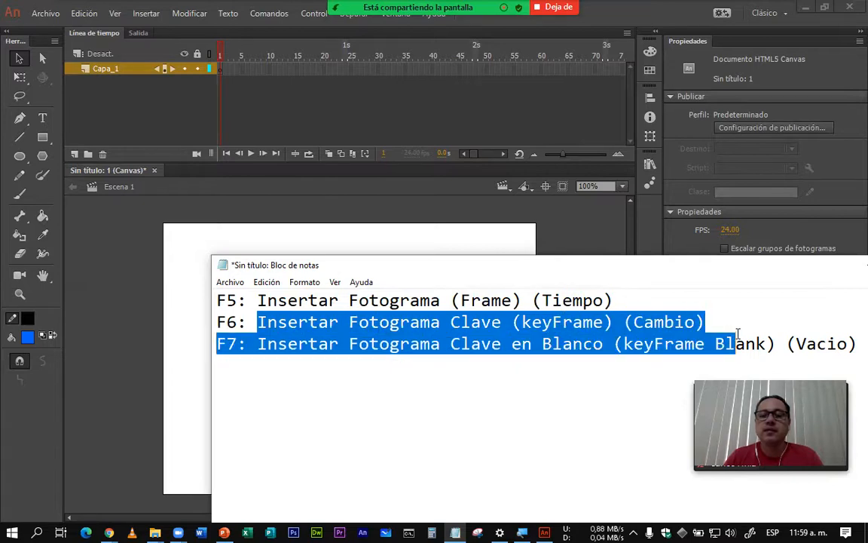
click(471, 341)
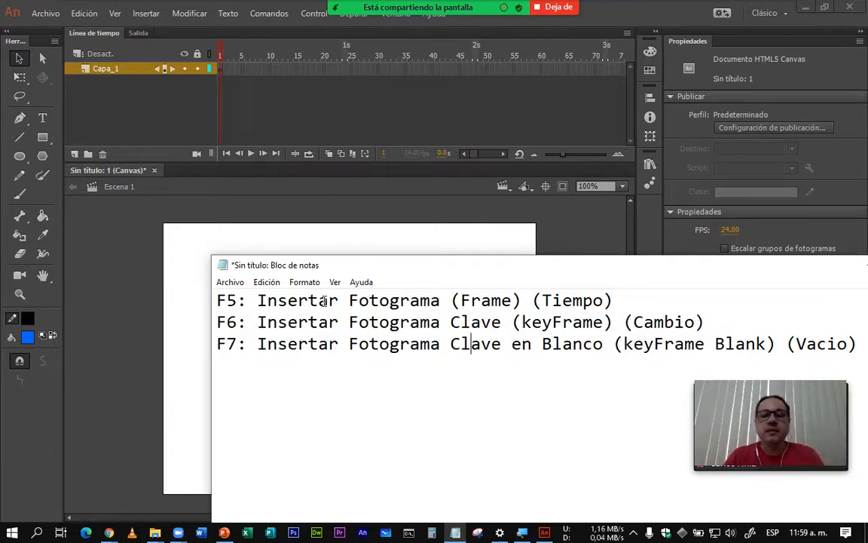
drag(258, 300, 615, 302)
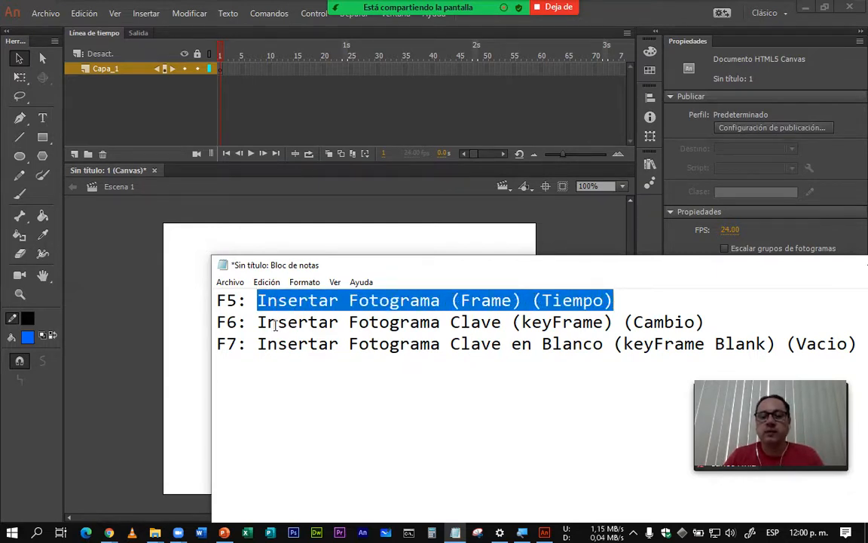
drag(250, 300, 217, 300)
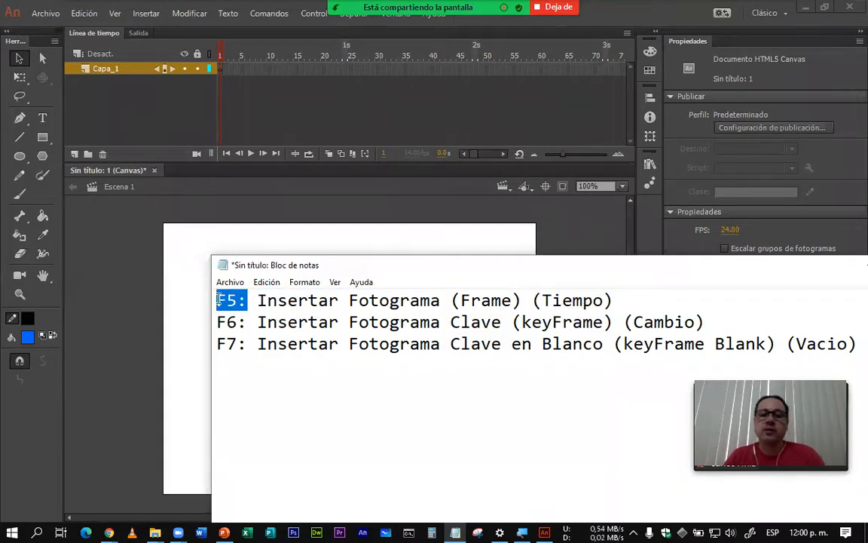
drag(258, 322, 699, 322)
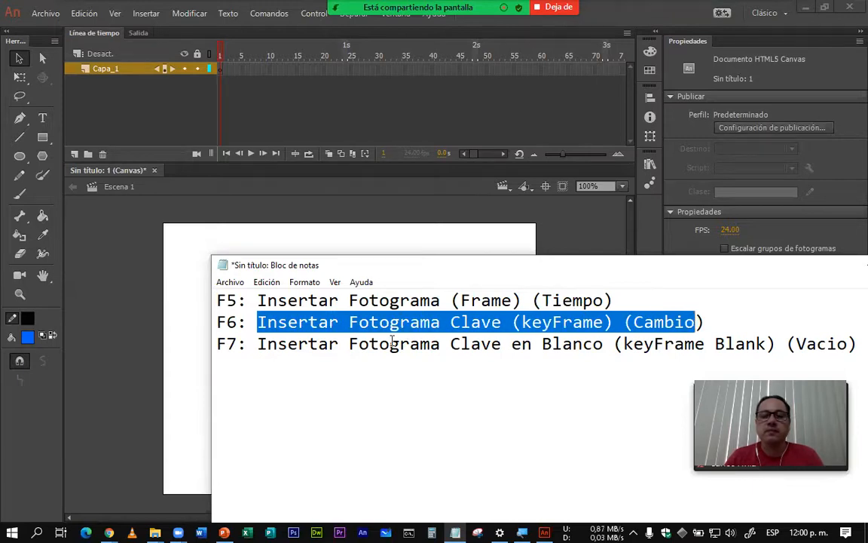
- Shift the Notepad list so it fits on screen and minimize it to uncover the Animate stage
drag(390, 344, 441, 343)
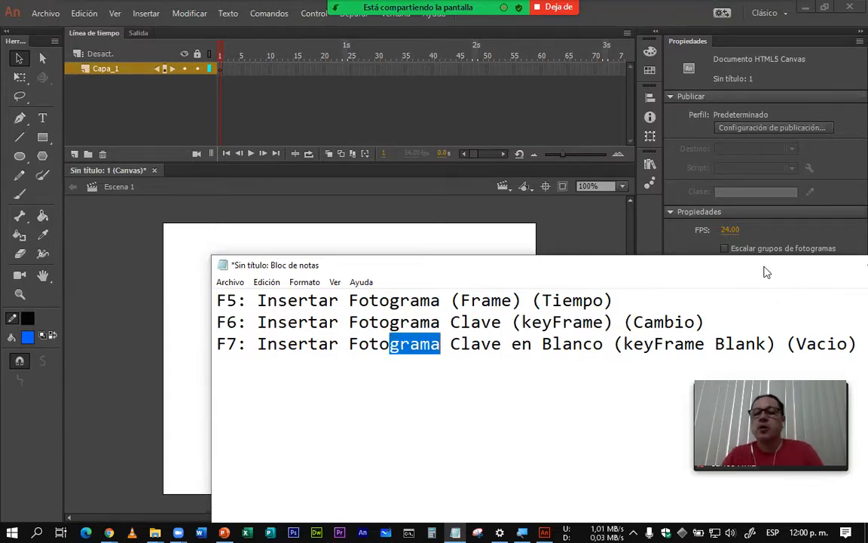
drag(754, 266, 653, 281)
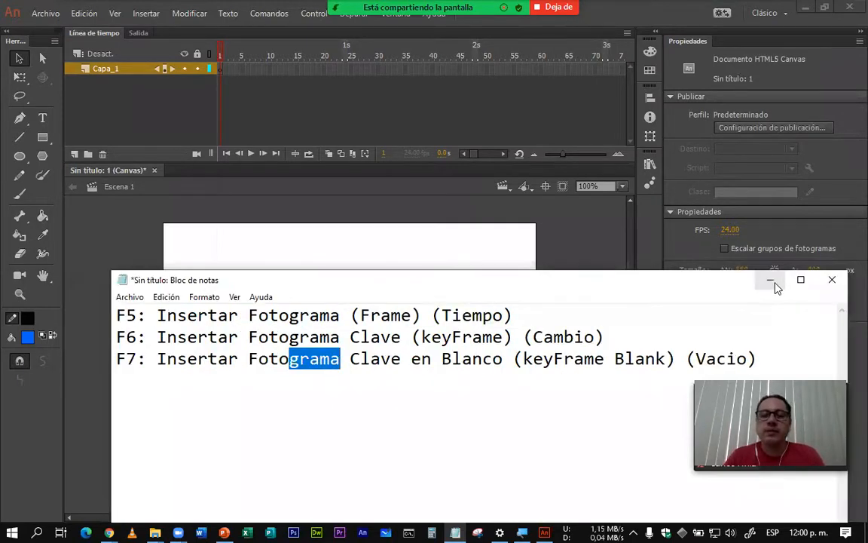
click(771, 283)
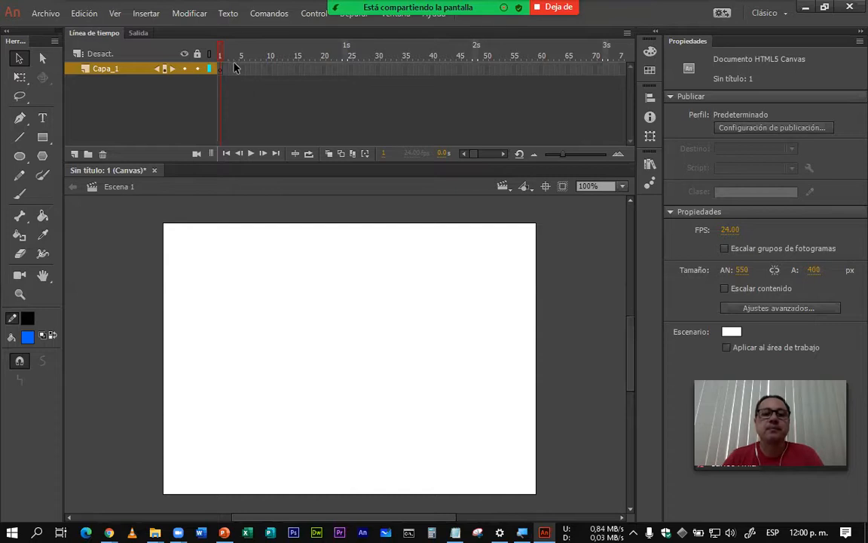
- Draw a blue rectangle about 178 × 67 px without a stroke near the stage's upper-left corner in frame 1 of Capa_1
click(42, 138)
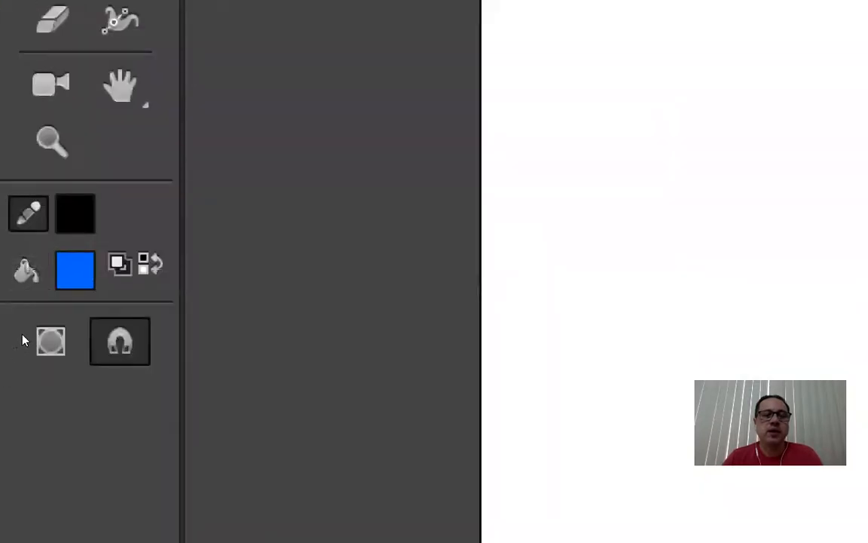
click(76, 214)
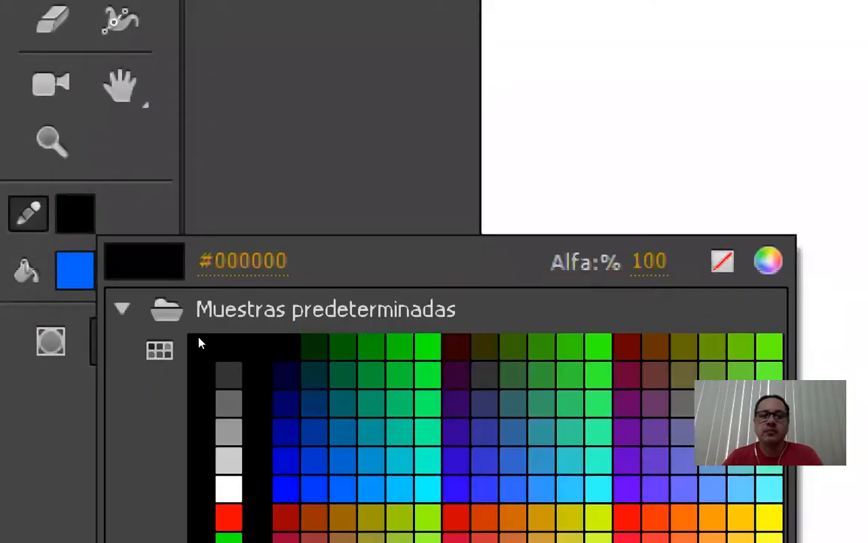
click(723, 261)
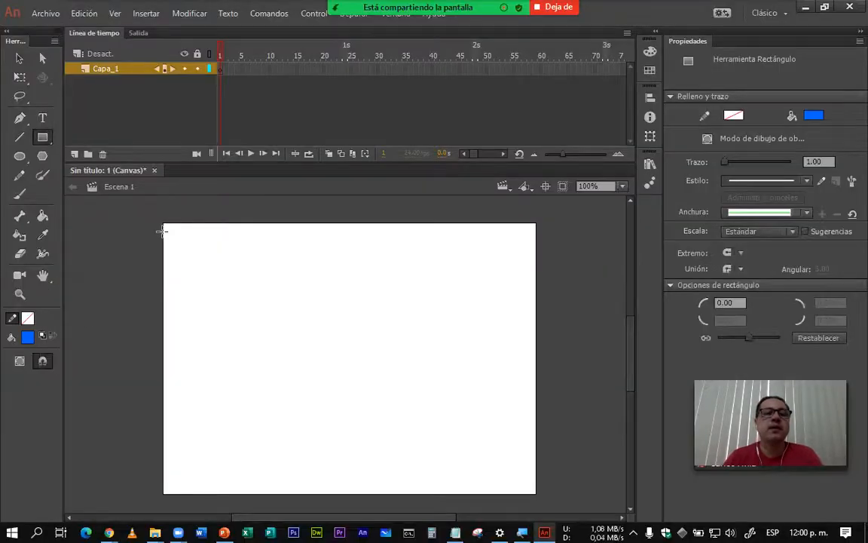
drag(174, 241, 295, 286)
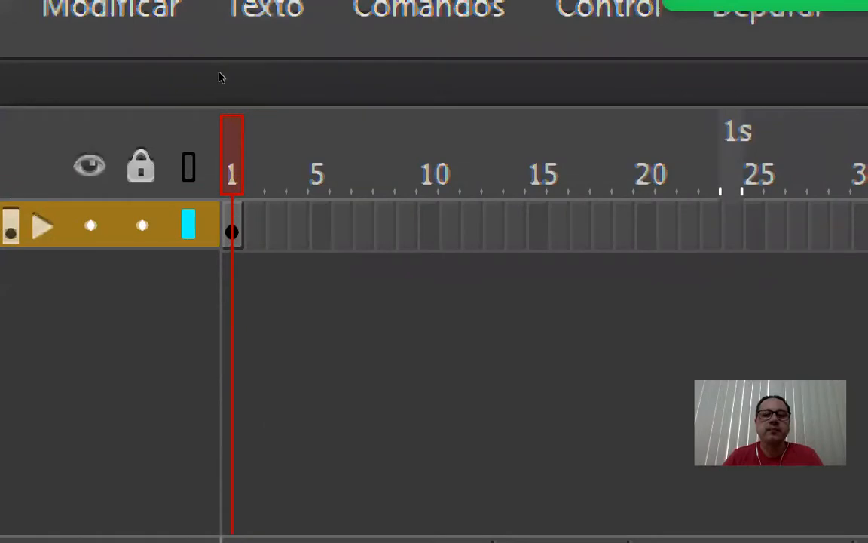
click(232, 226)
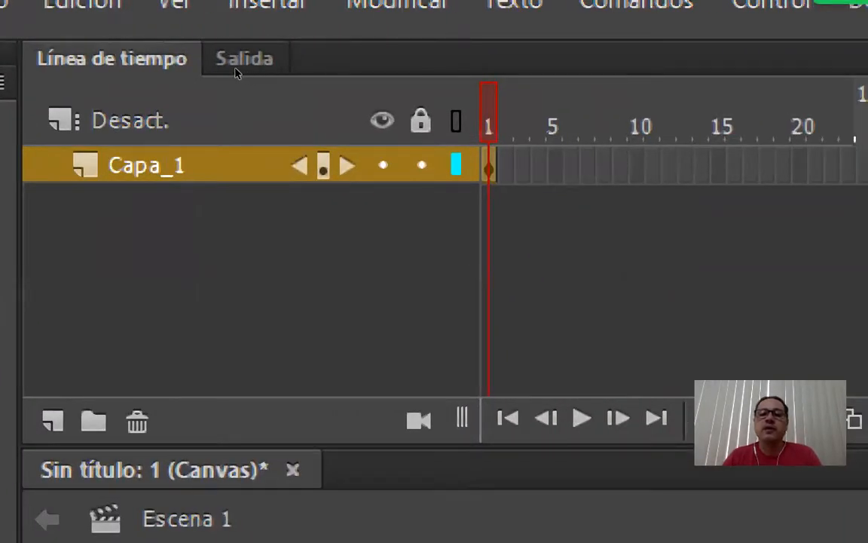
- Insert a keyframe (Insertar fotograma clave) at frame 4 of Capa_1
click(538, 165)
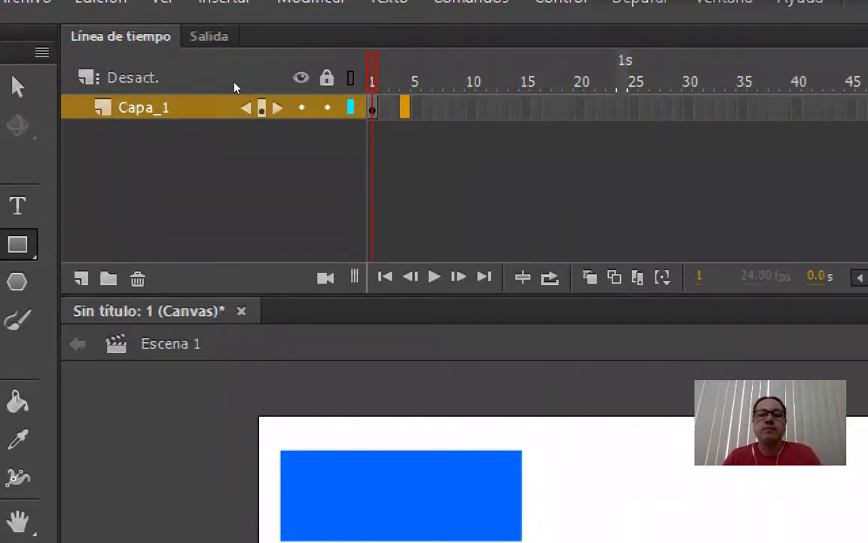
right_click(404, 110)
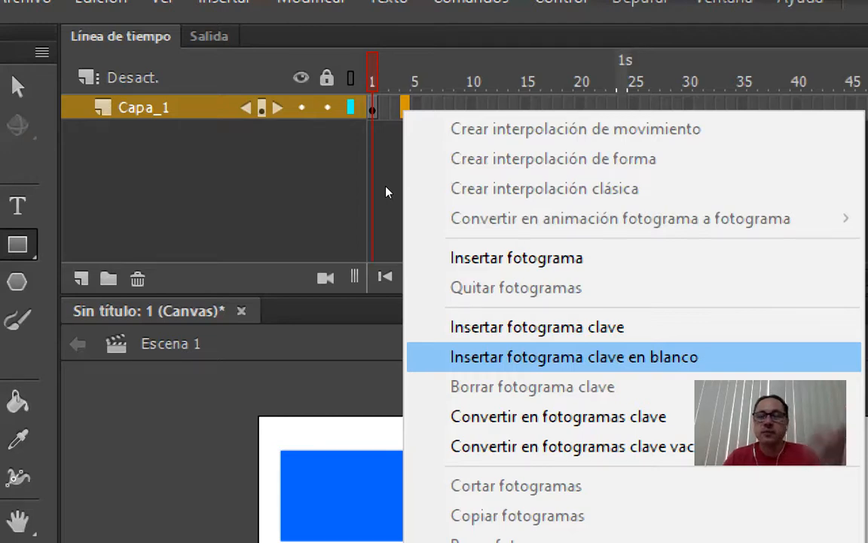
key(Down)
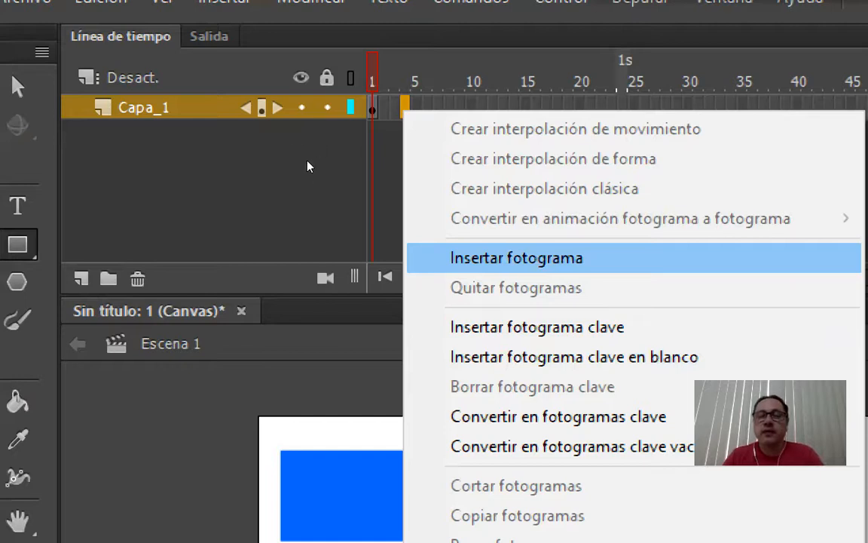
key(Down)
key(Down)
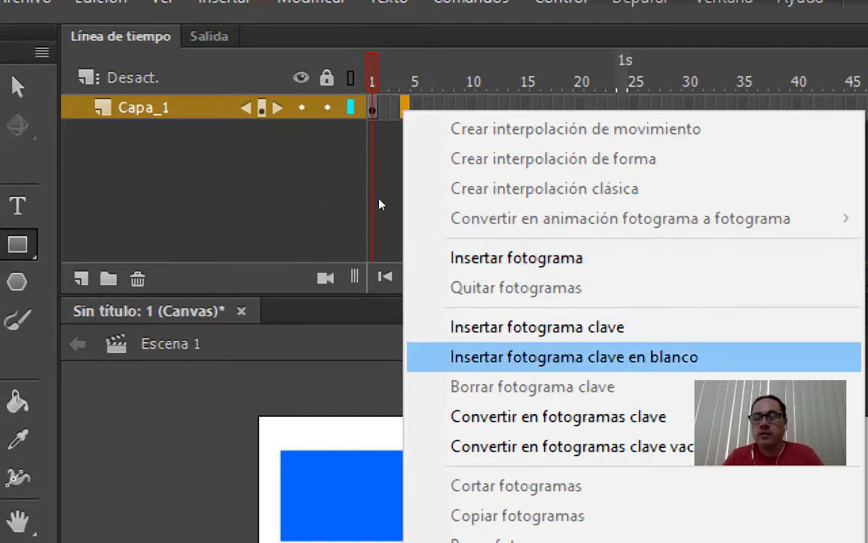
key(Up)
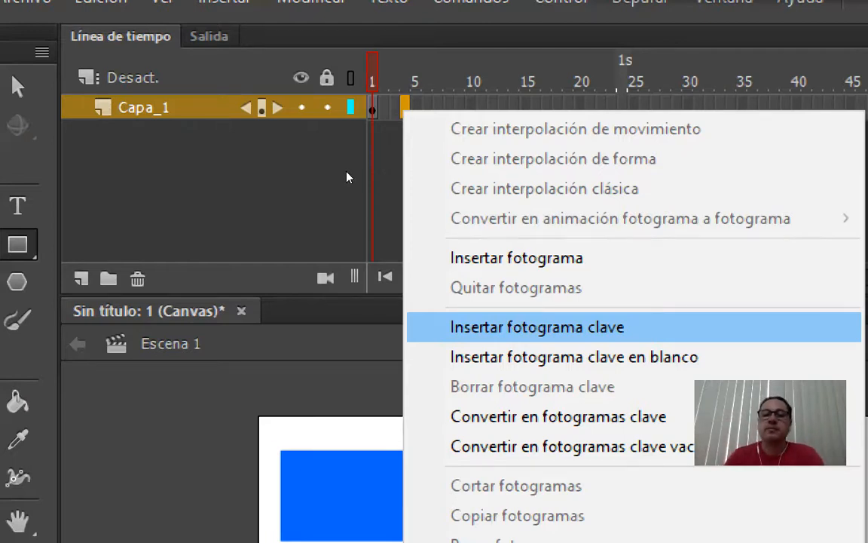
key(Up)
key(Down)
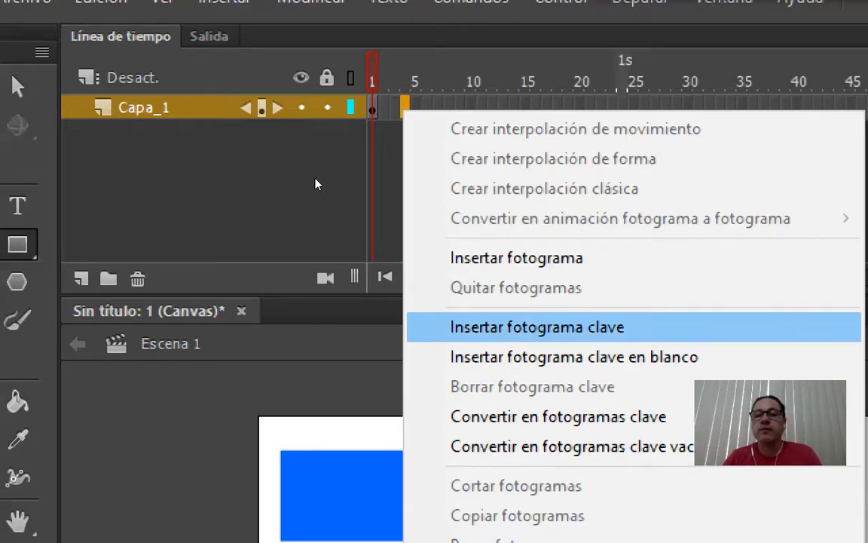
key(Return)
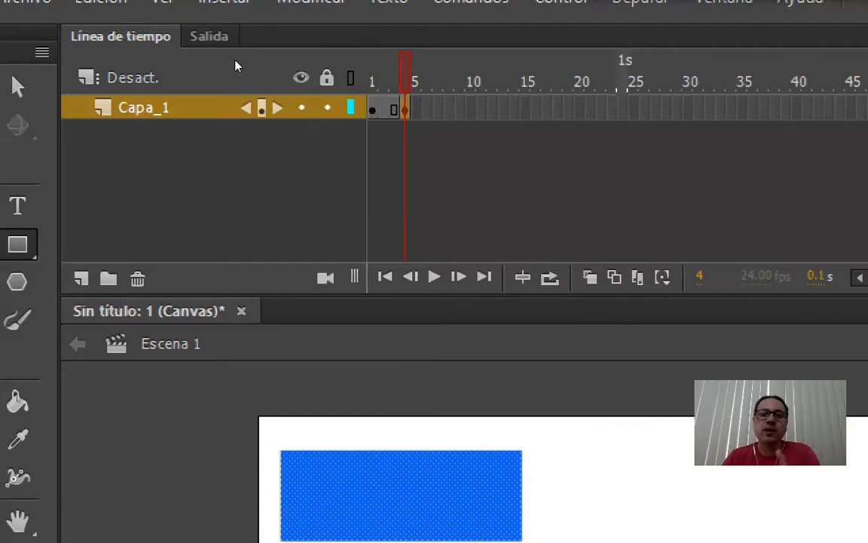
- Compare the keyframes at frames 1 and 4, and shift the rectangle slightly to the right in frame 4
key(alt+comma)
key(alt+period)
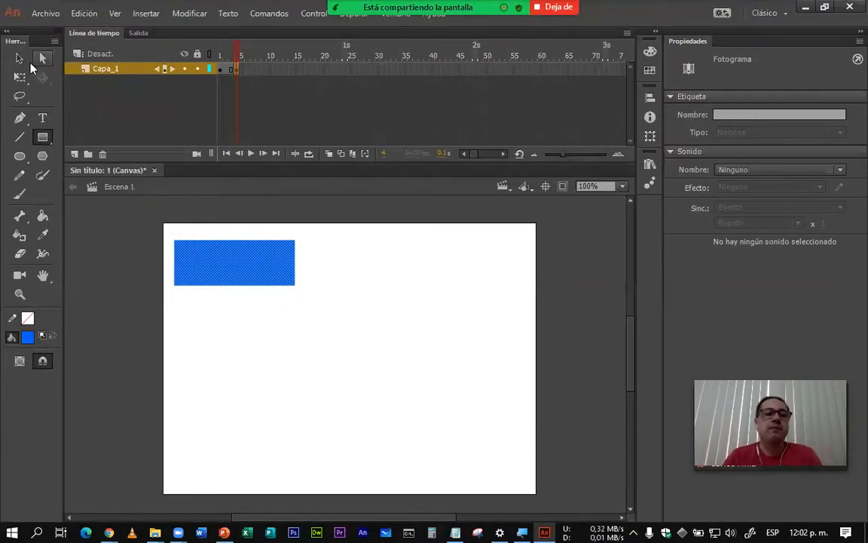
click(18, 60)
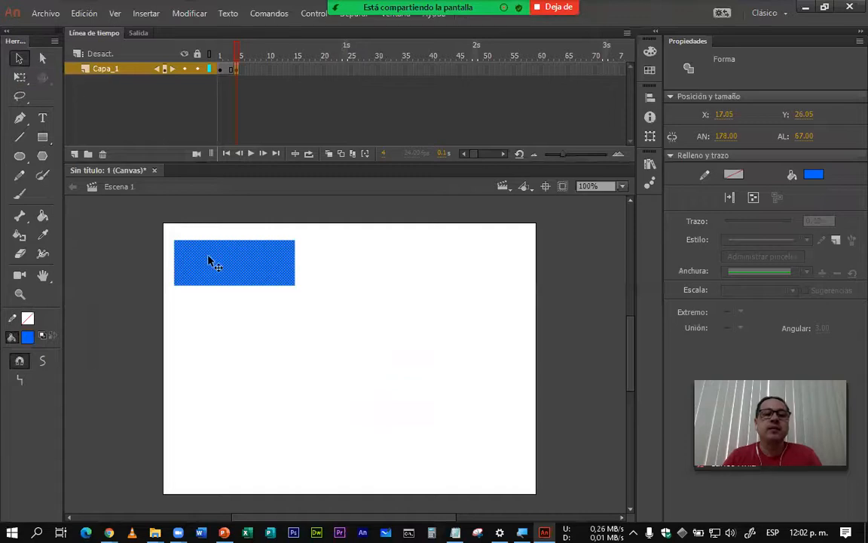
drag(211, 263, 223, 264)
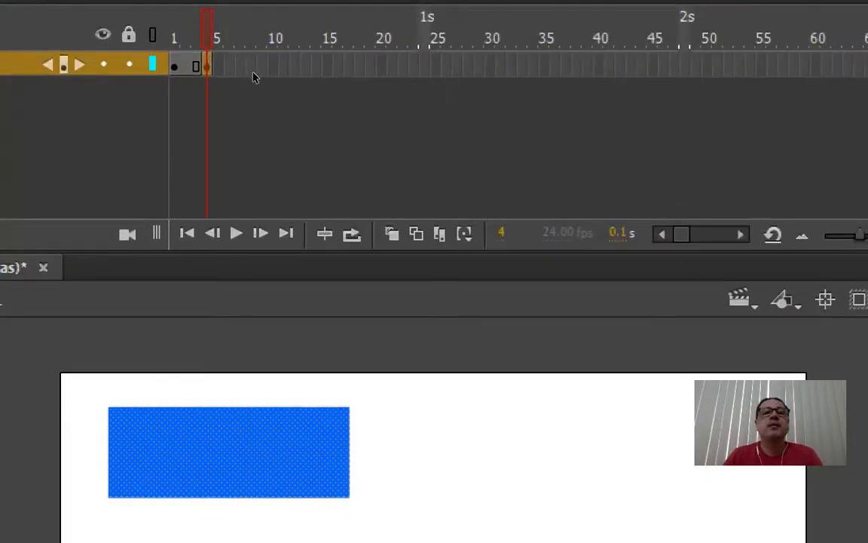
- Insert a keyframe at frame 7, compare it with frame 4, and shift the rectangle slightly further right in frame 7
click(254, 72)
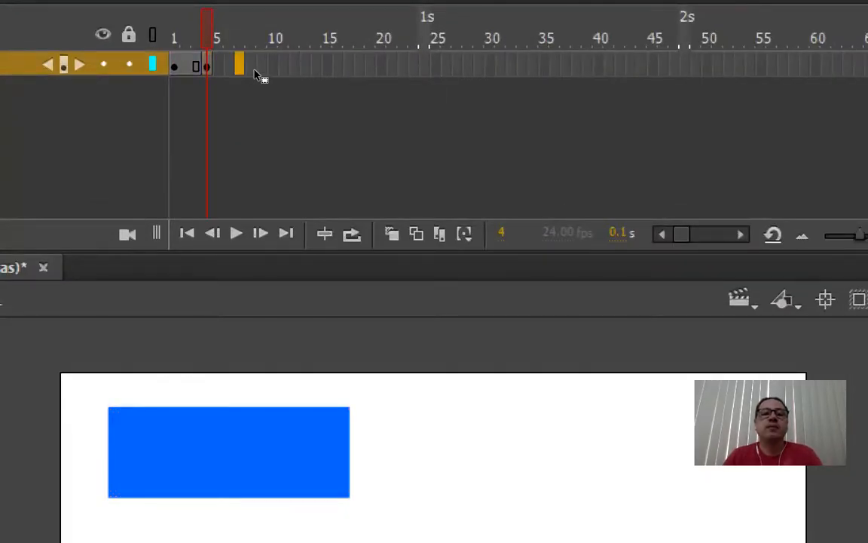
right_click(244, 68)
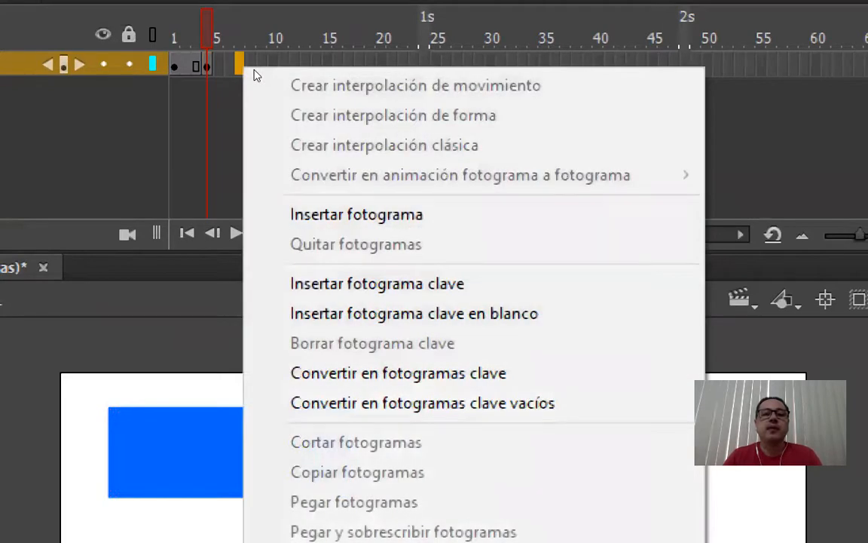
key(Down)
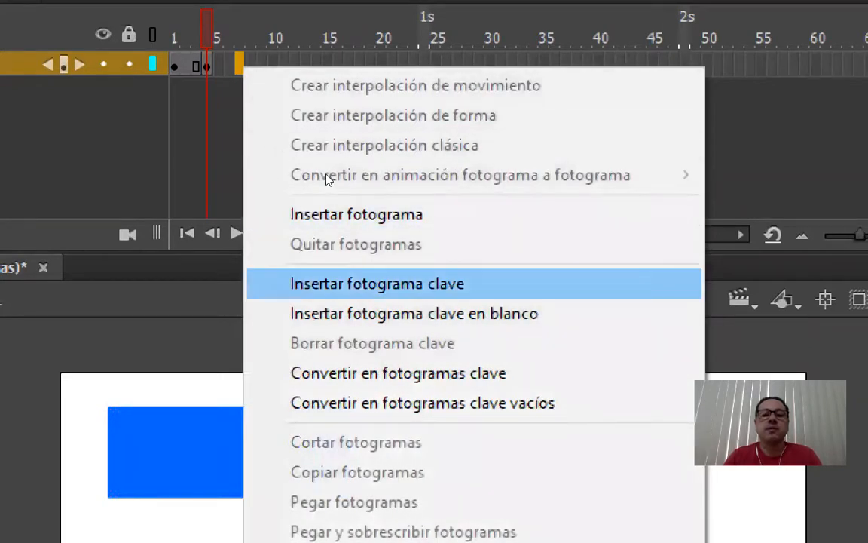
key(Return)
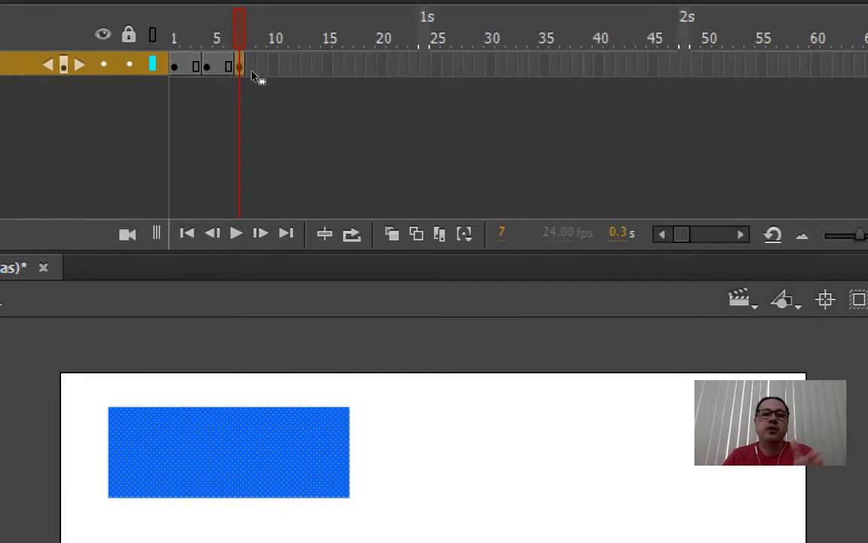
key(alt+comma)
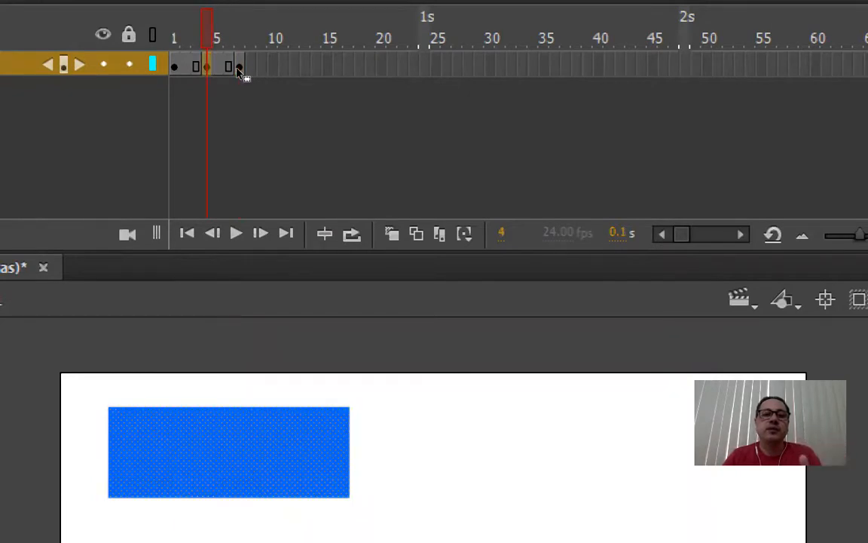
key(alt+period)
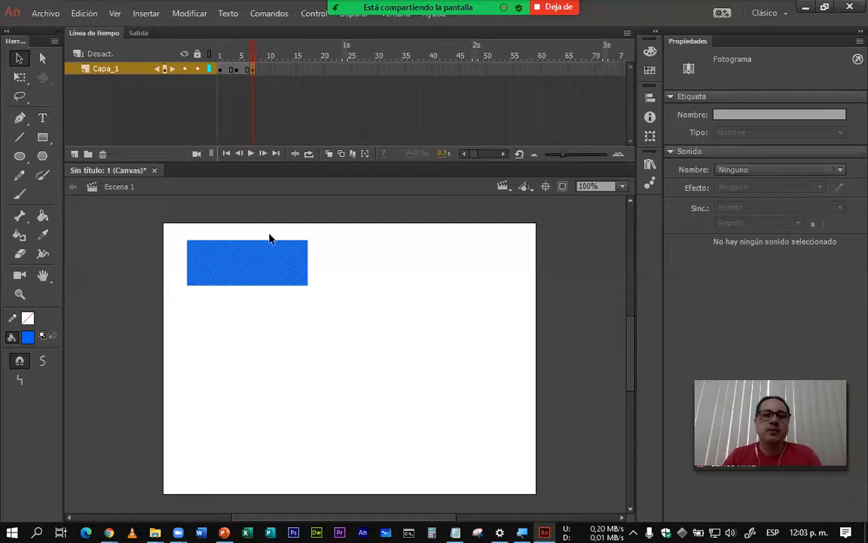
drag(251, 269, 266, 265)
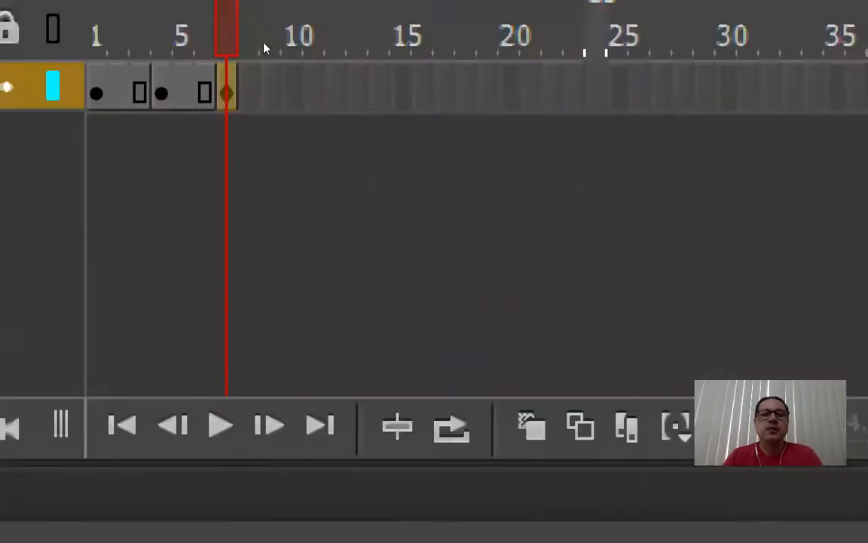
- Insert a keyframe at frame 10 of Capa_1 and move the rectangle right to about X 85, Y 26
click(292, 123)
right_click(292, 123)
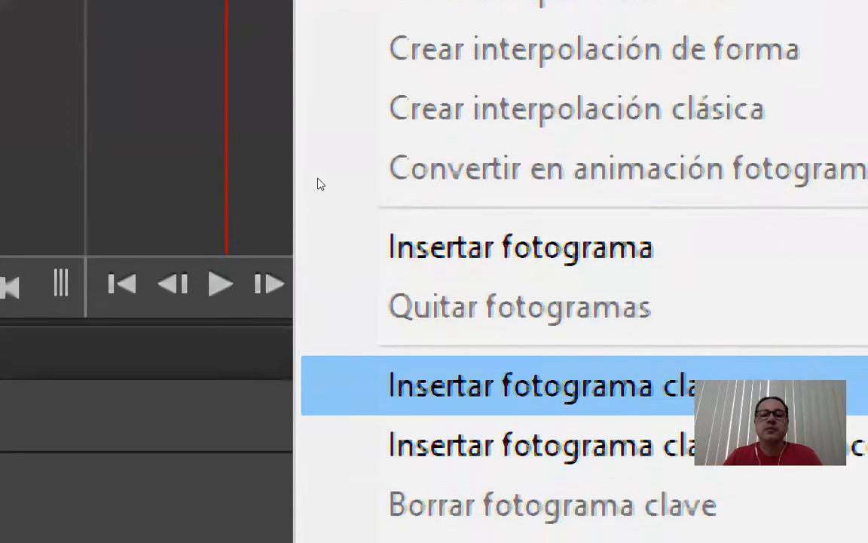
click(468, 388)
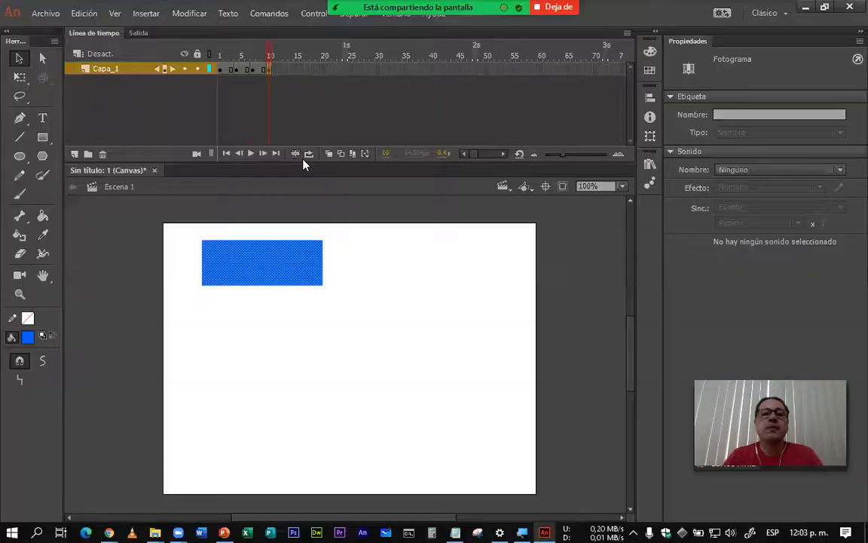
drag(268, 254, 280, 256)
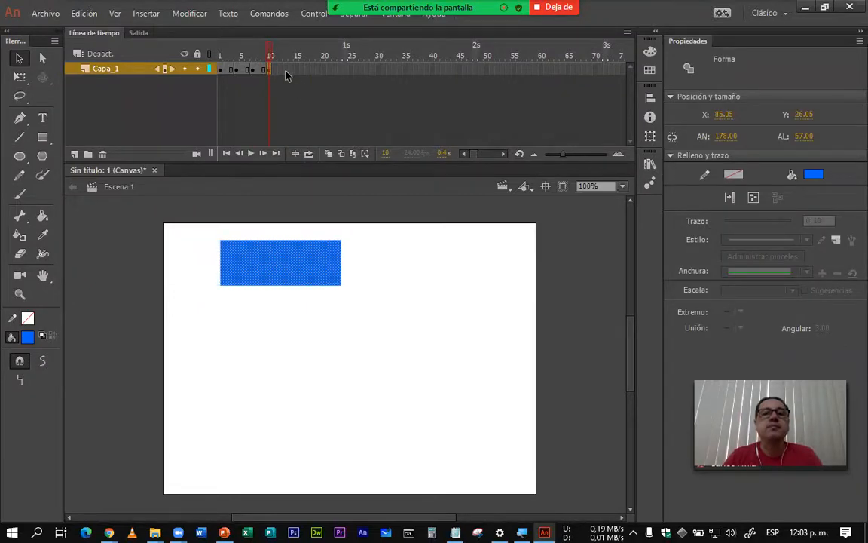
- Insert a keyframe at frame 13 of Capa_1 and shift the rectangle slightly further to the right
click(287, 70)
right_click(287, 71)
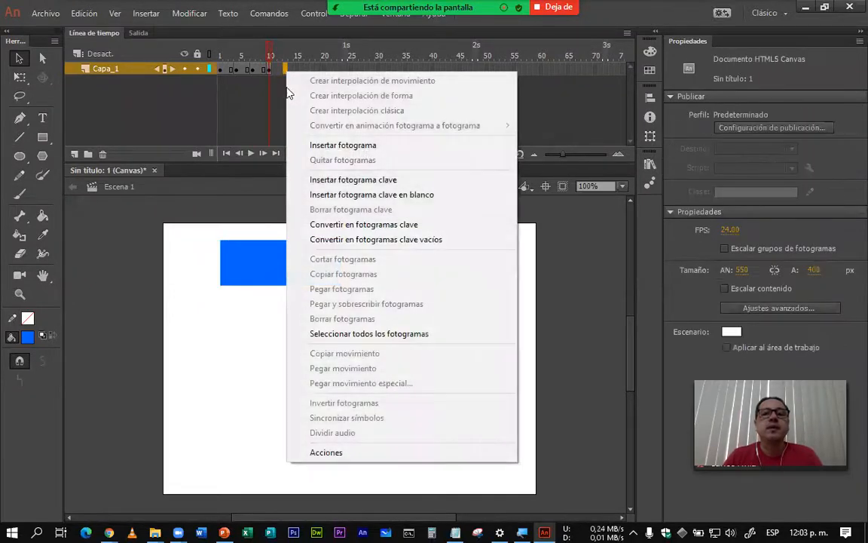
click(332, 179)
drag(286, 263, 296, 282)
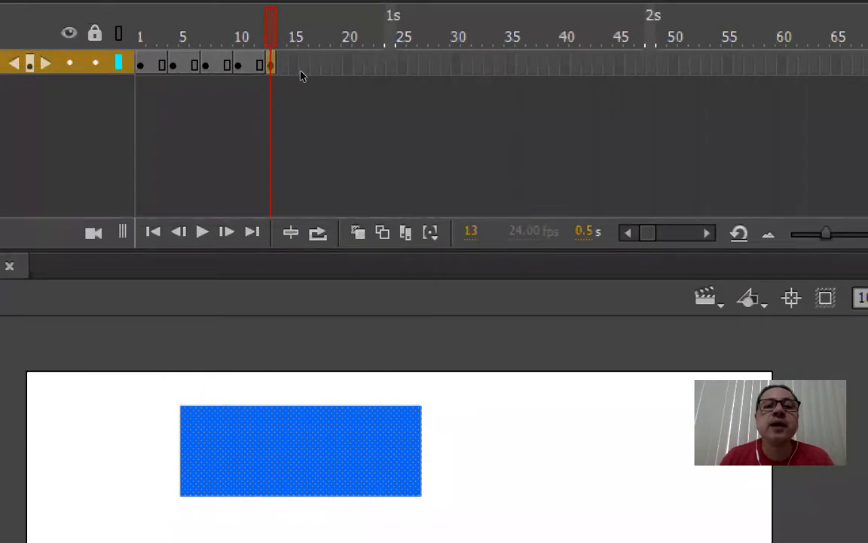
- Insert a keyframe at frame 16 of Capa_1 and shift the rectangle another small distance to the right
click(302, 68)
right_click(303, 69)
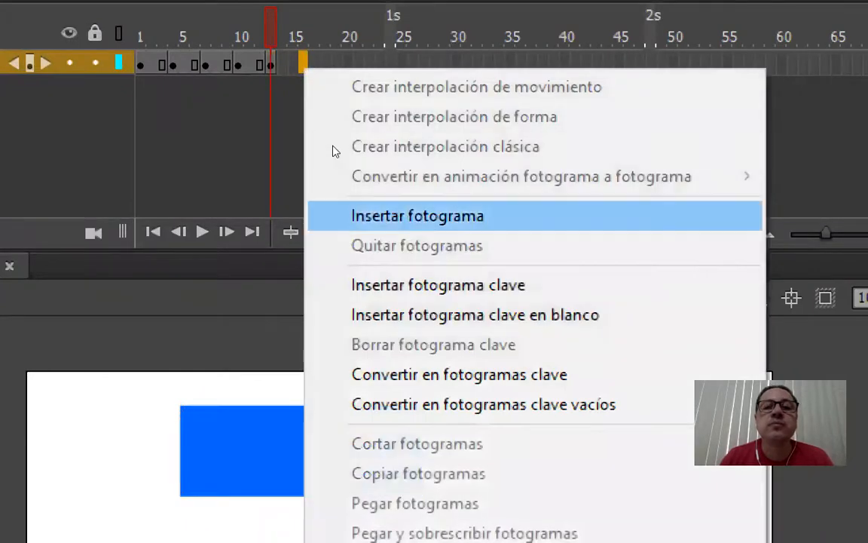
click(367, 285)
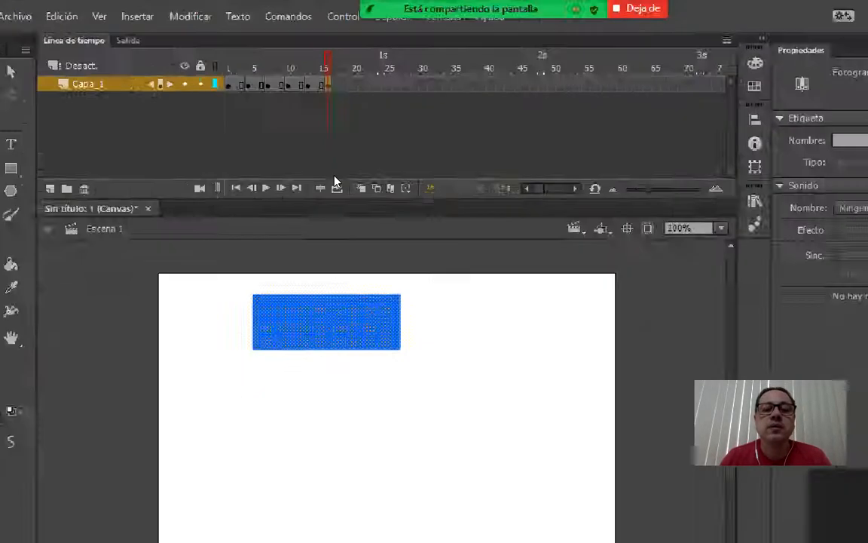
drag(310, 258, 328, 260)
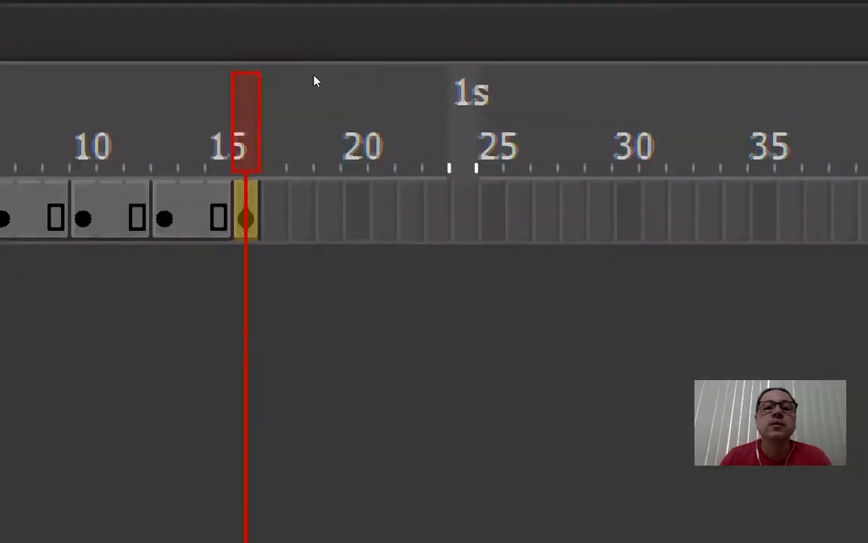
- Insert a keyframe at frame 19 of Capa_1 and shift the rectangle a small distance to the right
drag(315, 81, 320, 78)
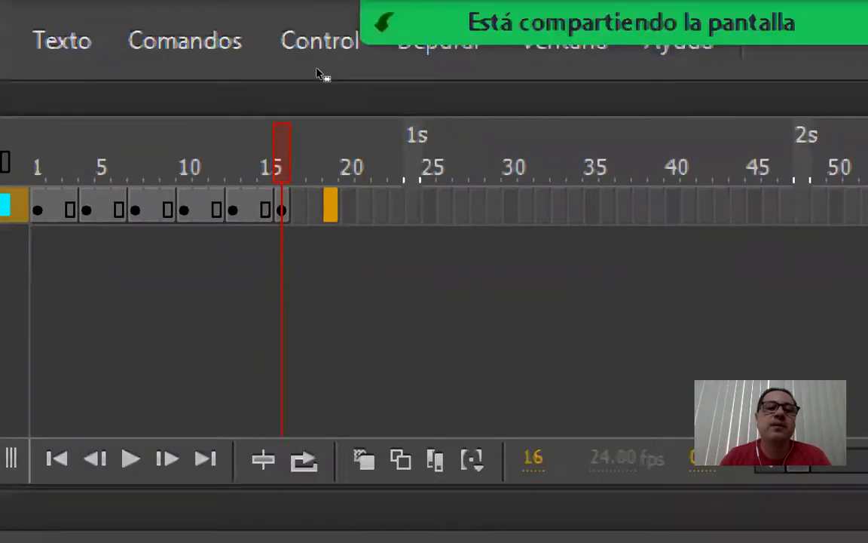
right_click(327, 218)
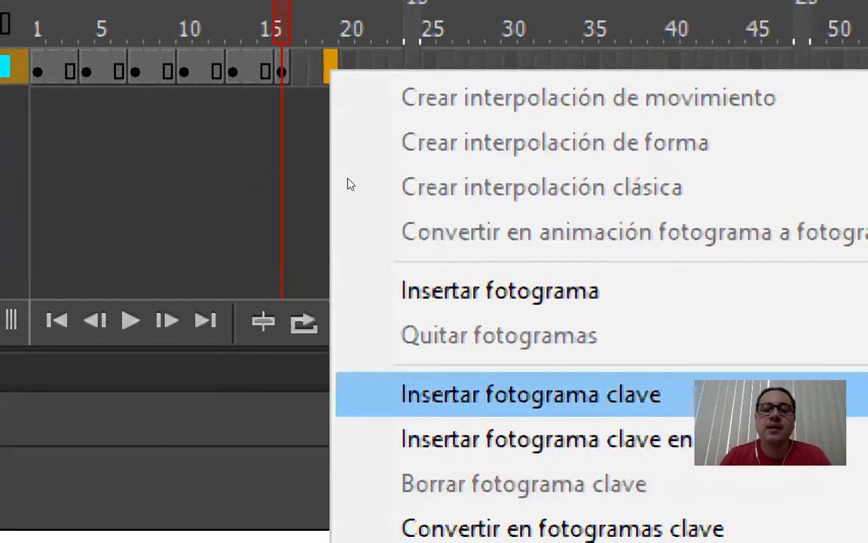
click(422, 452)
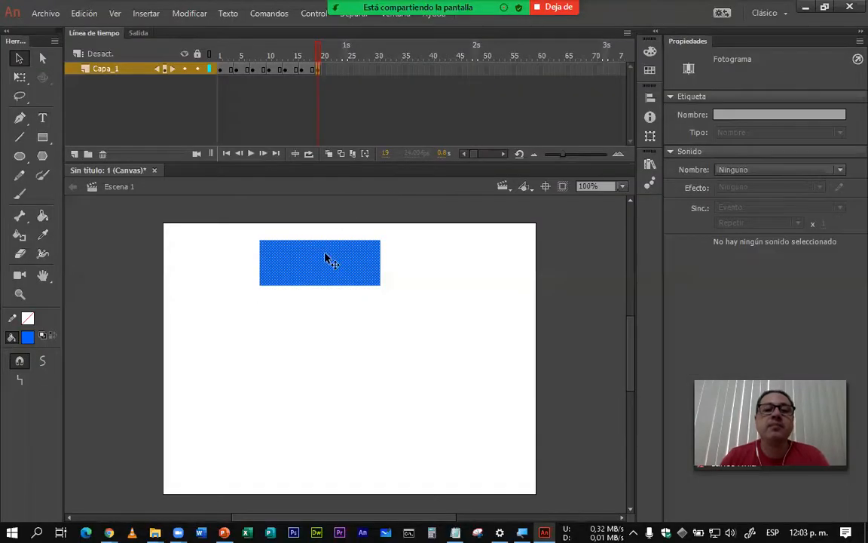
click(326, 260)
drag(326, 261, 341, 266)
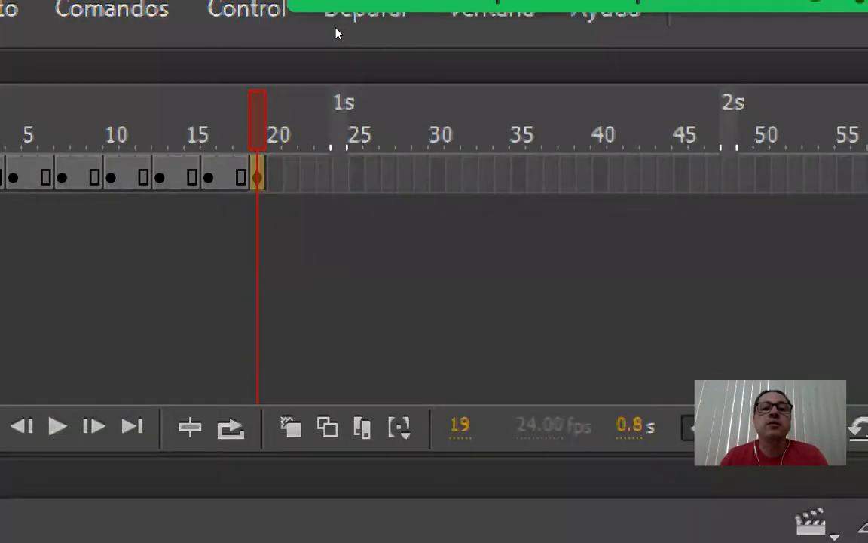
- Insert a keyframe at frame 22 of Capa_1 and move the rectangle right to about X 204, Y 26
click(306, 158)
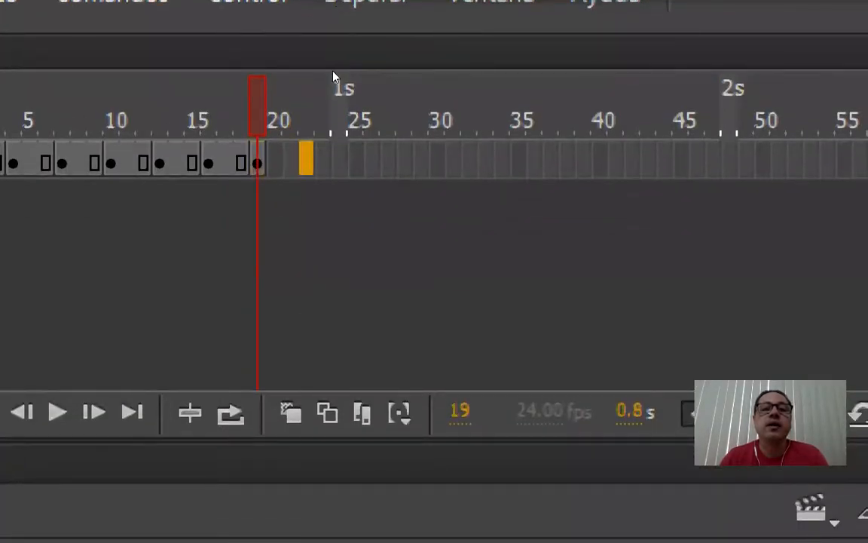
right_click(306, 160)
click(392, 491)
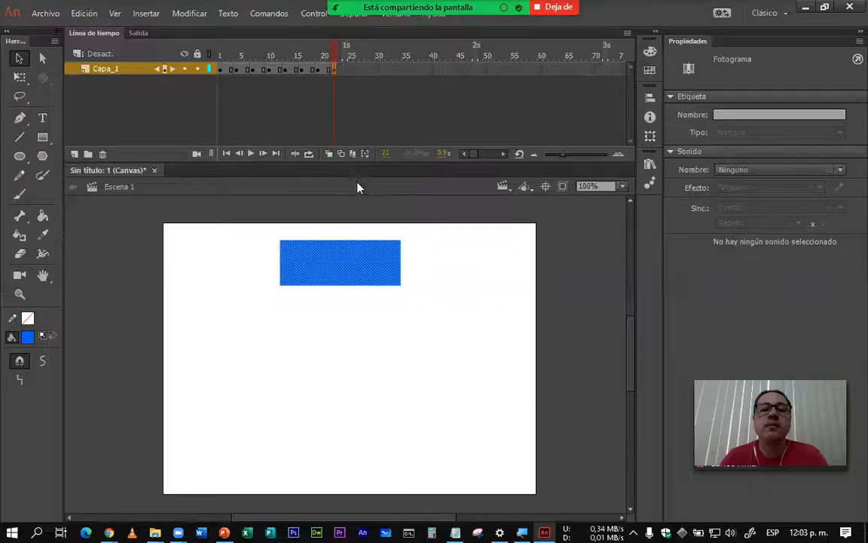
drag(326, 256, 343, 259)
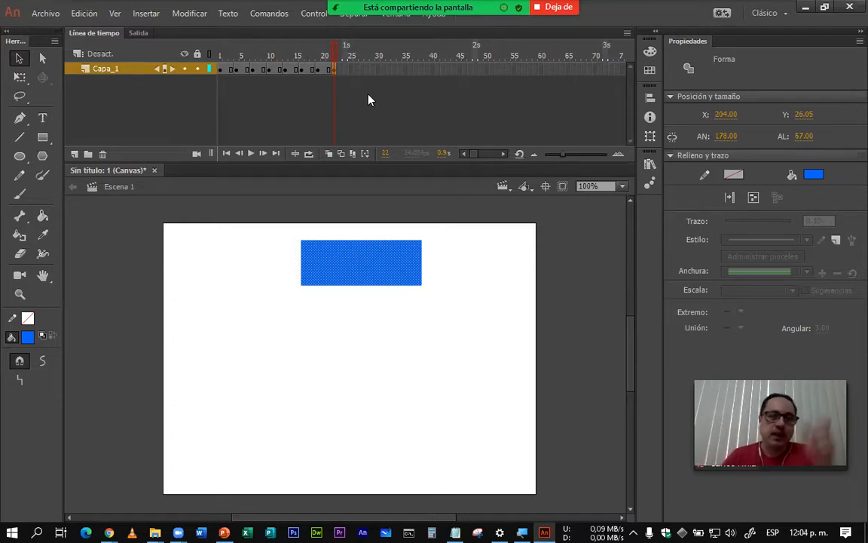
- Return the playhead to frame 1 and play the rectangle animation several times
drag(337, 59, 224, 58)
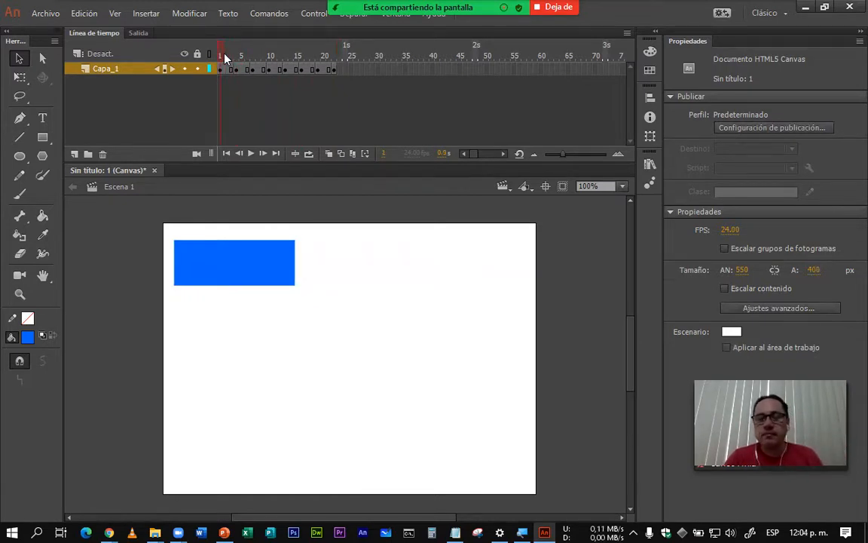
key(Return)
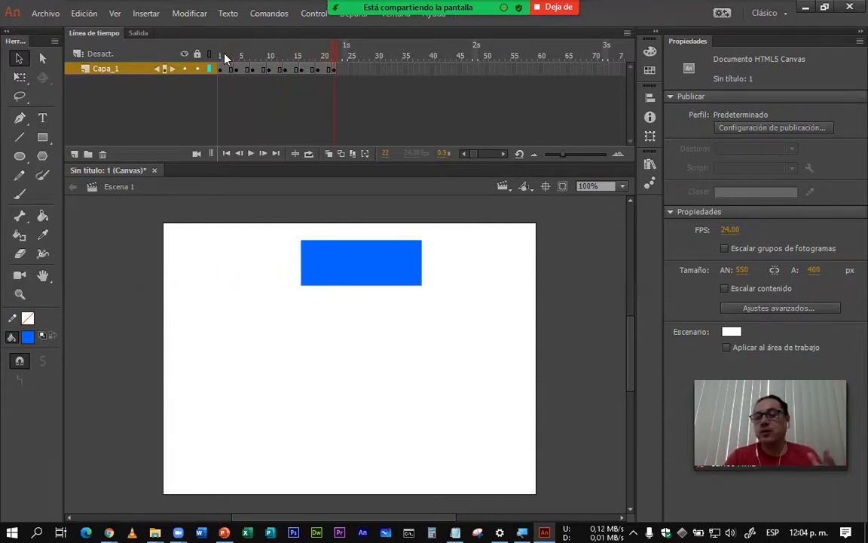
key(Return)
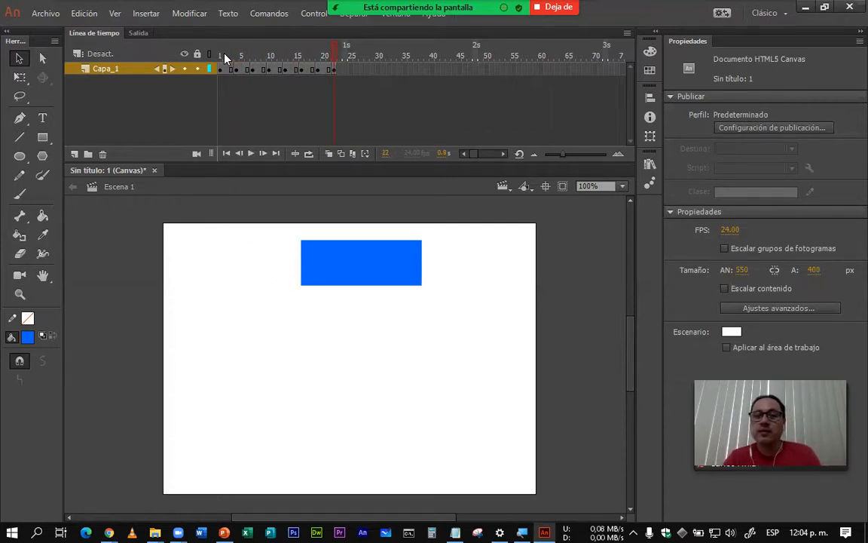
key(Return)
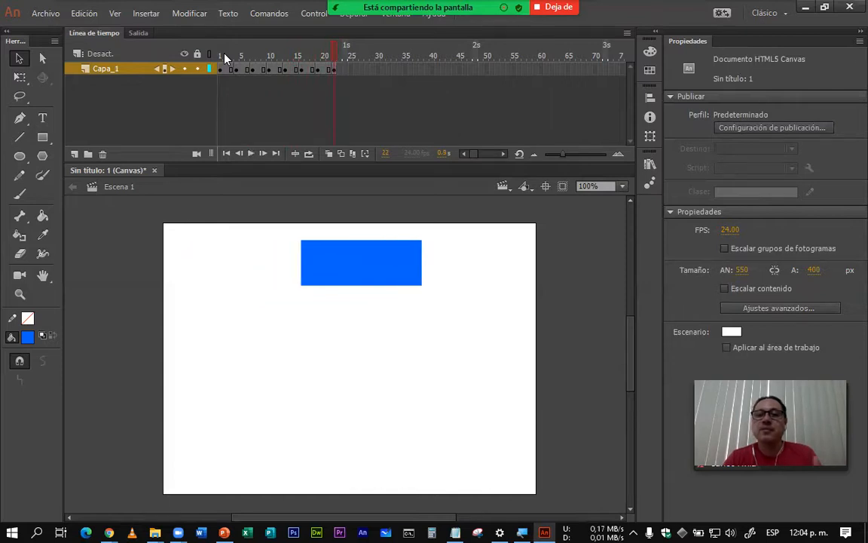
key(Return)
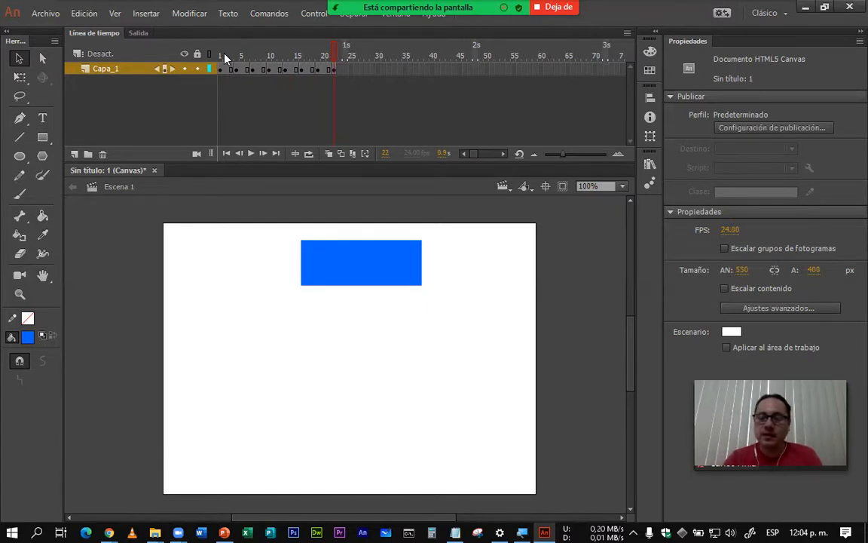
key(Return)
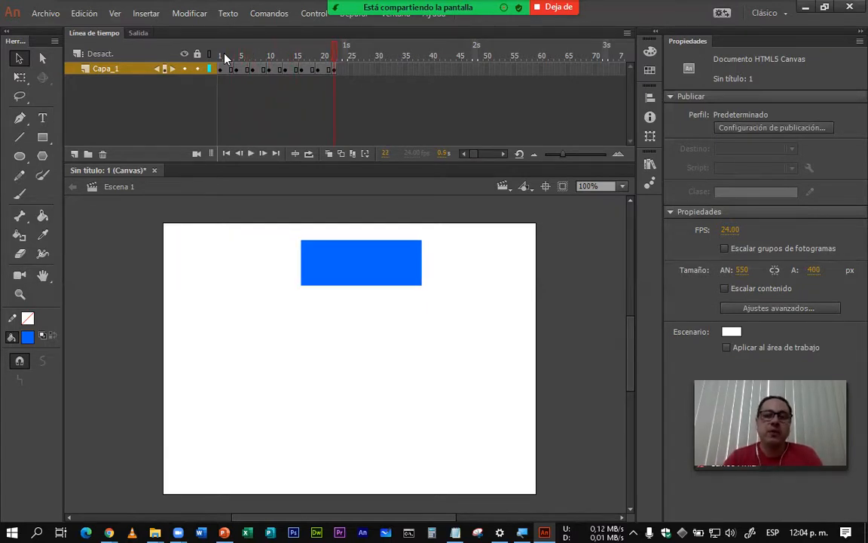
key(Return)
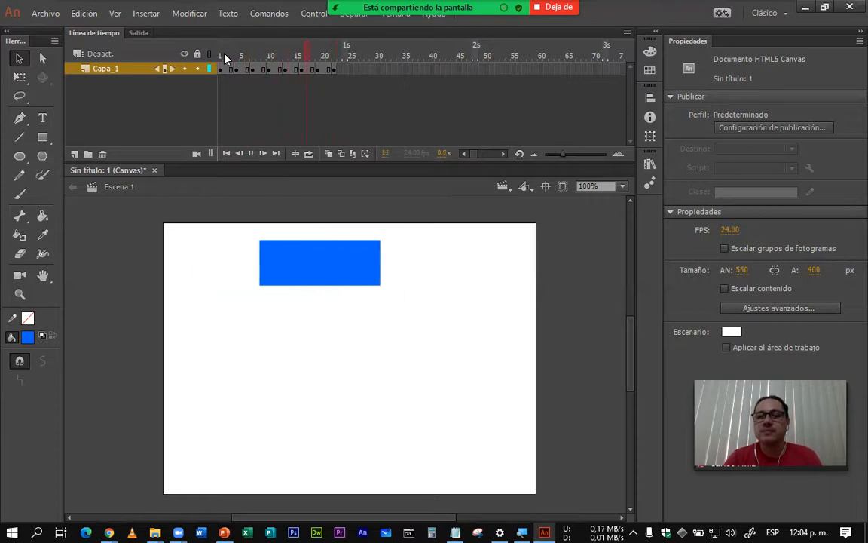
key(Return)
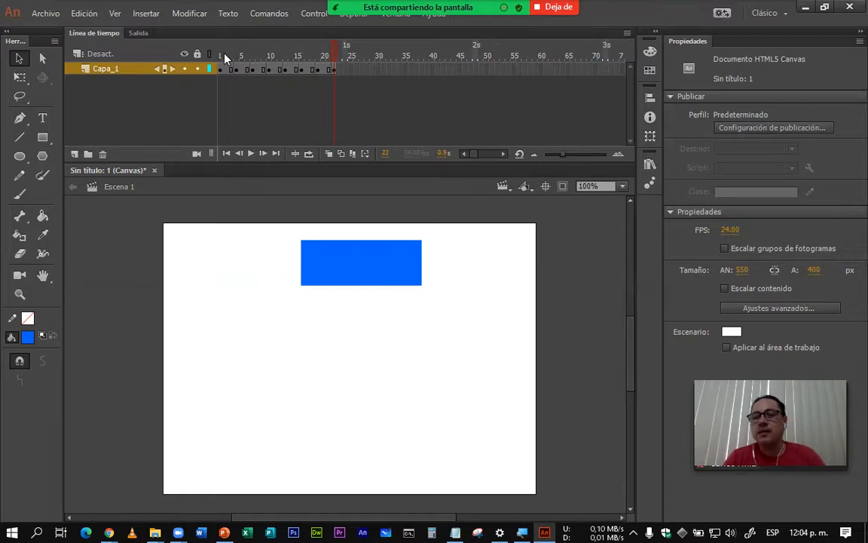
key(Return)
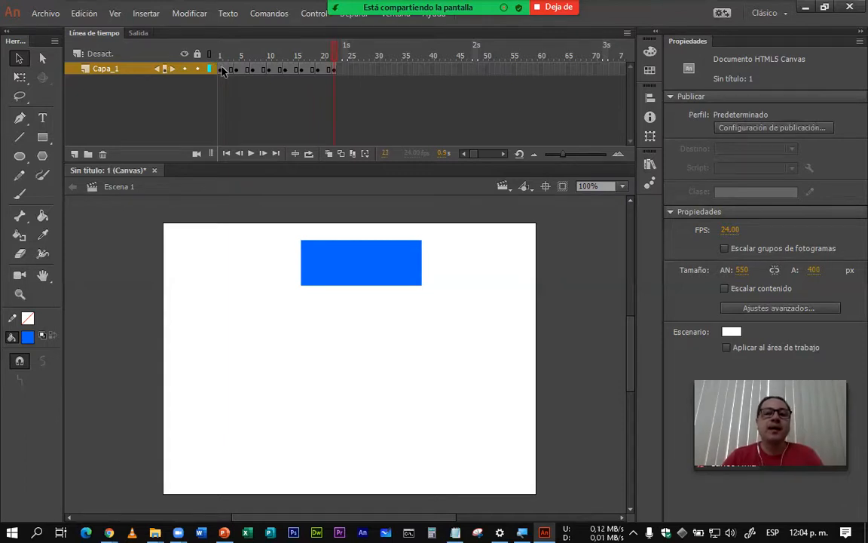
- Compare the rectangle's position across the keyframes at frames 1, 4, 7 and 10 of Capa_1
click(221, 70)
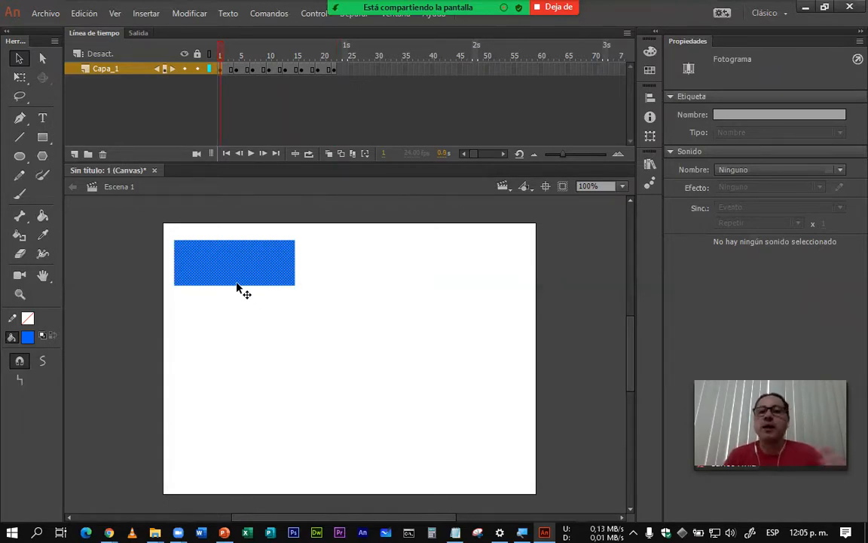
click(236, 70)
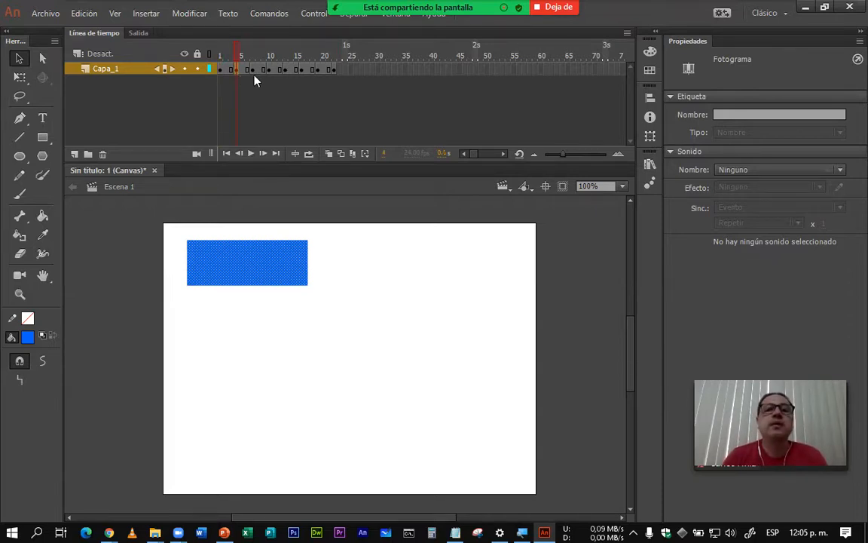
click(253, 70)
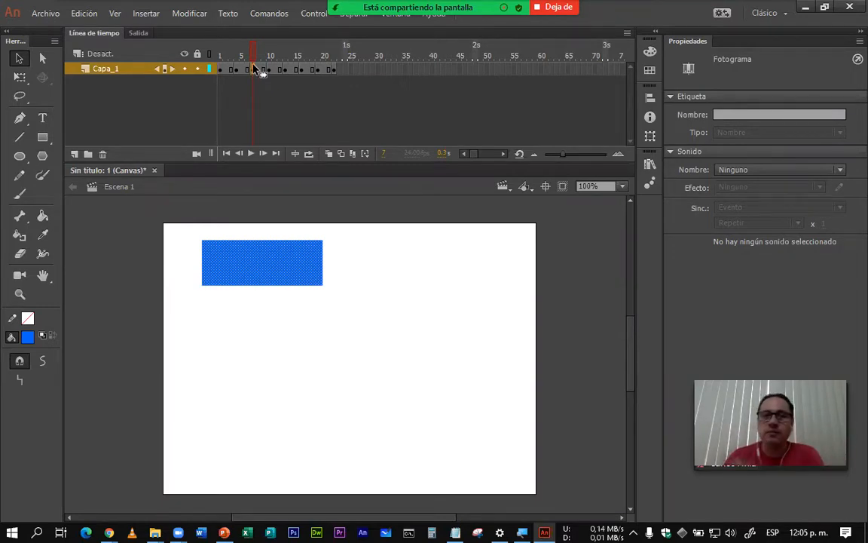
drag(254, 57, 230, 59)
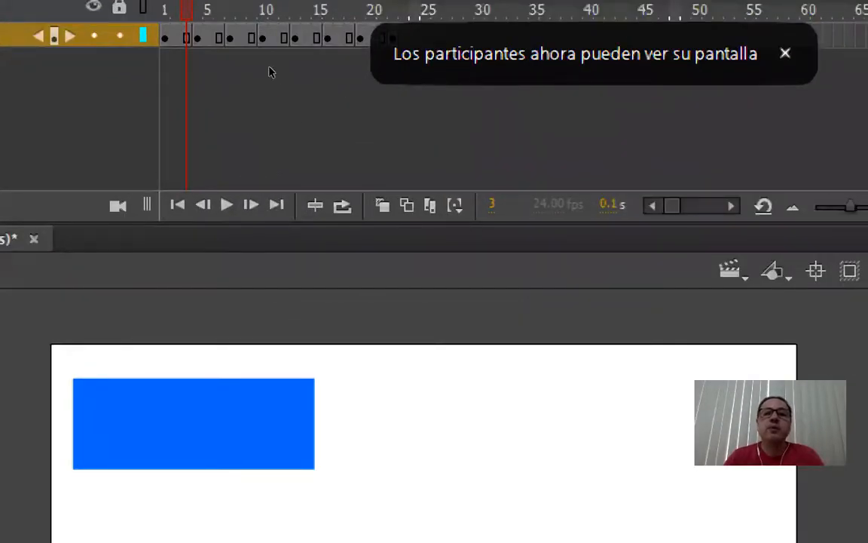
click(263, 39)
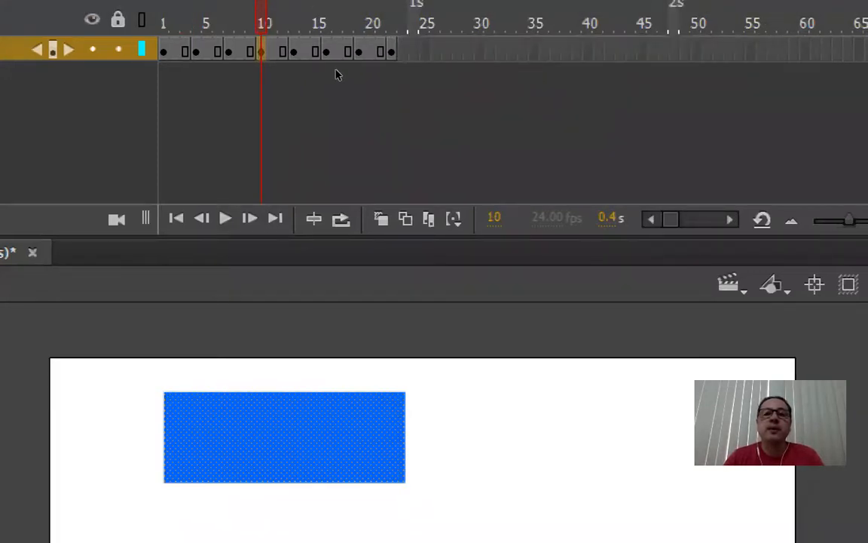
- Move the last keyframe of Capa_1 from frame 22 to frame 35
key(Return)
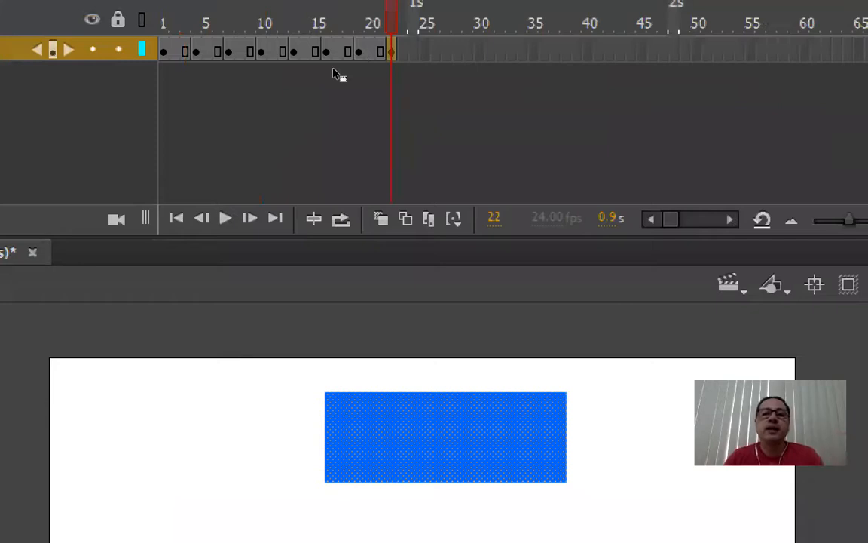
drag(334, 69, 405, 73)
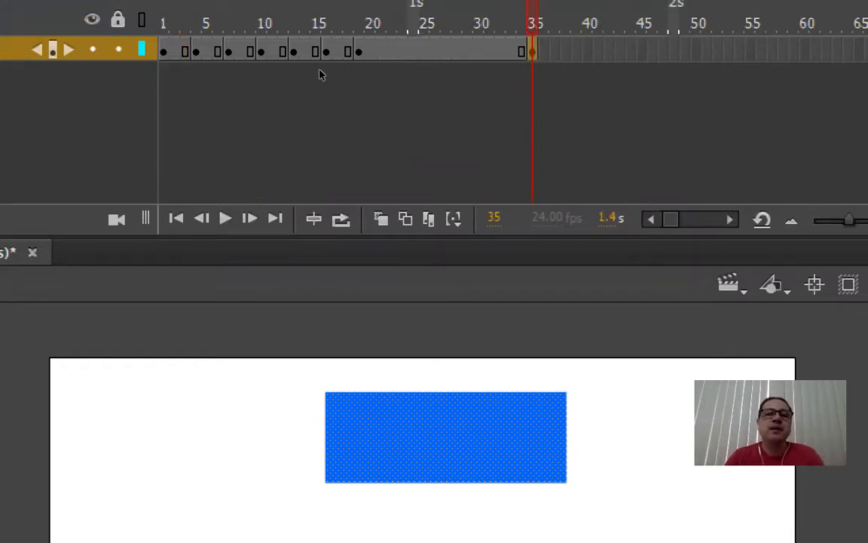
- Copy the keyframe at frame 10 of Capa_1 and paste it at frame 26
click(359, 51)
right_click(367, 51)
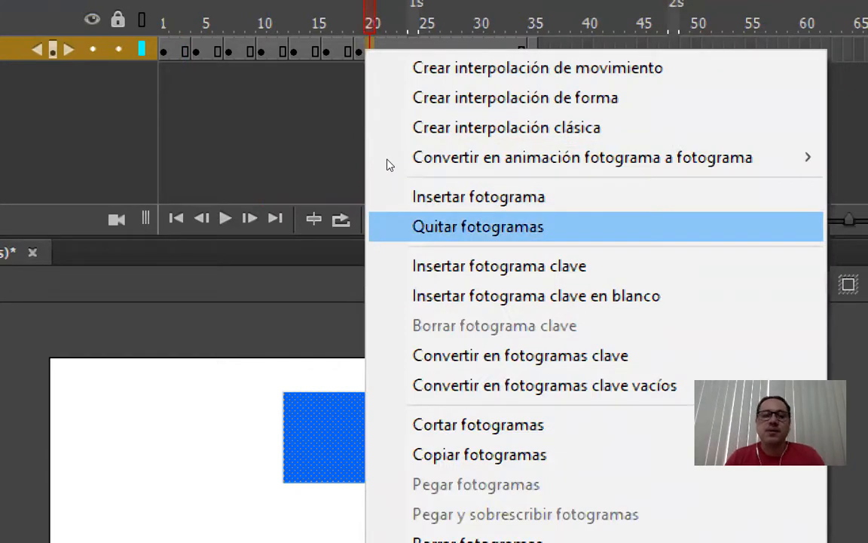
click(271, 73)
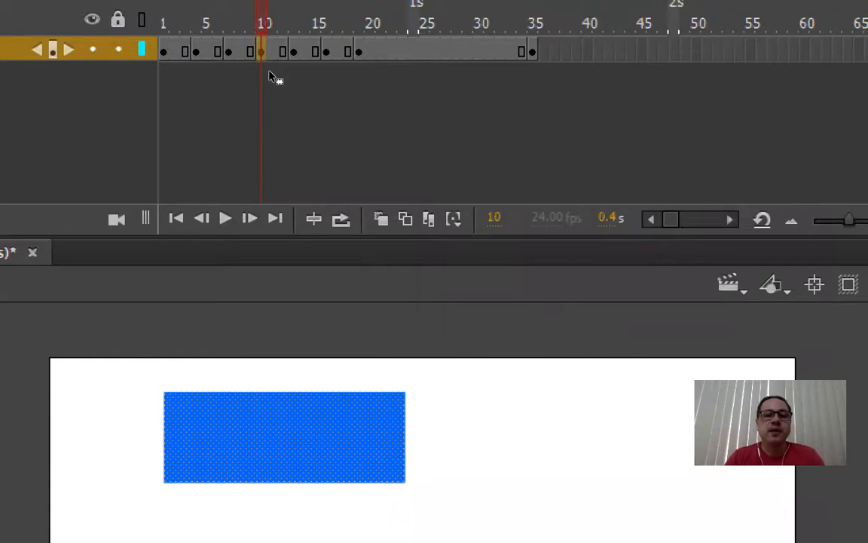
right_click(270, 73)
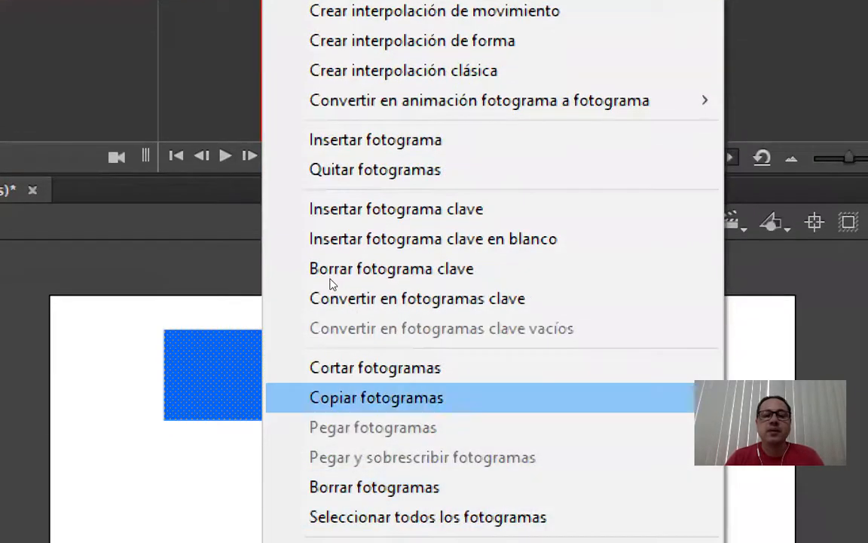
click(333, 397)
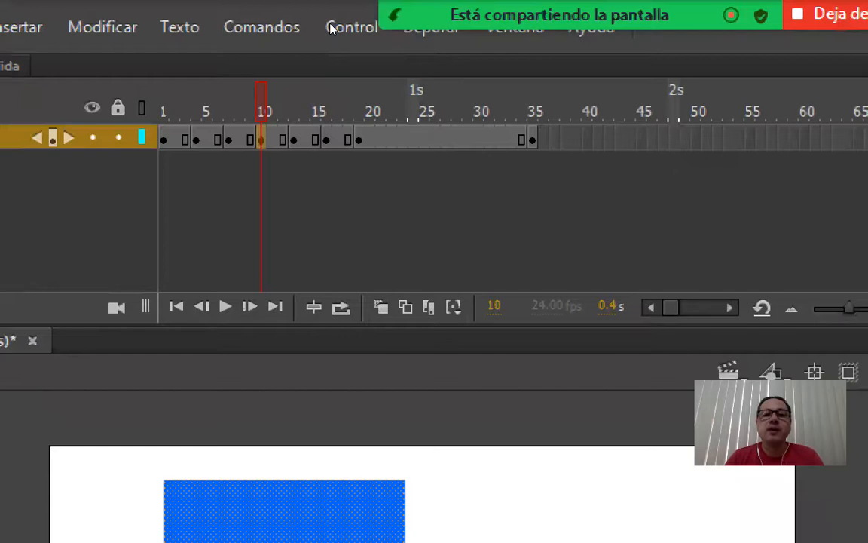
right_click(434, 140)
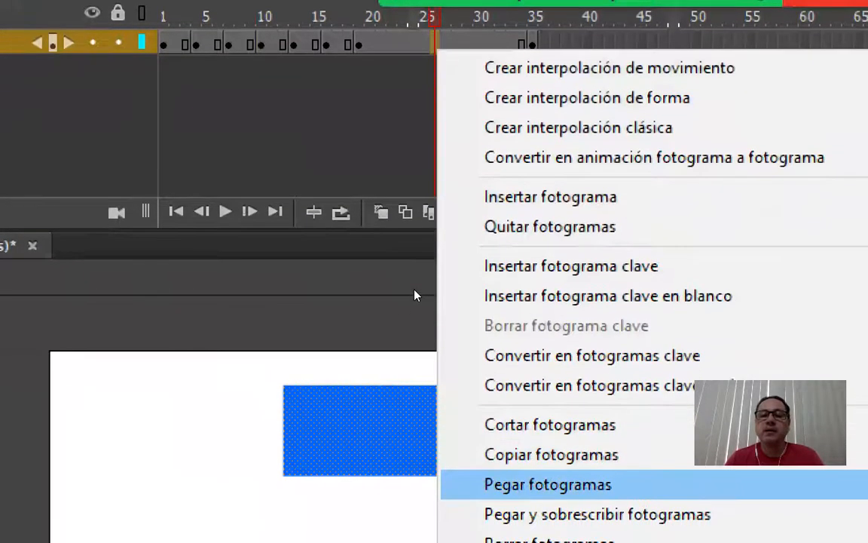
click(546, 485)
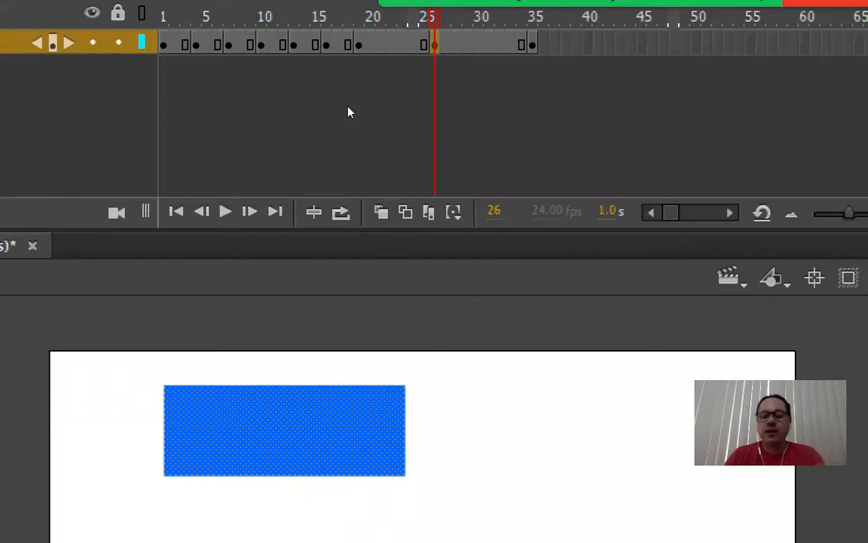
- Play back the edited animation, return to frame 1, and scrub the playhead forward past the keyframe at frame 26
key(Return)
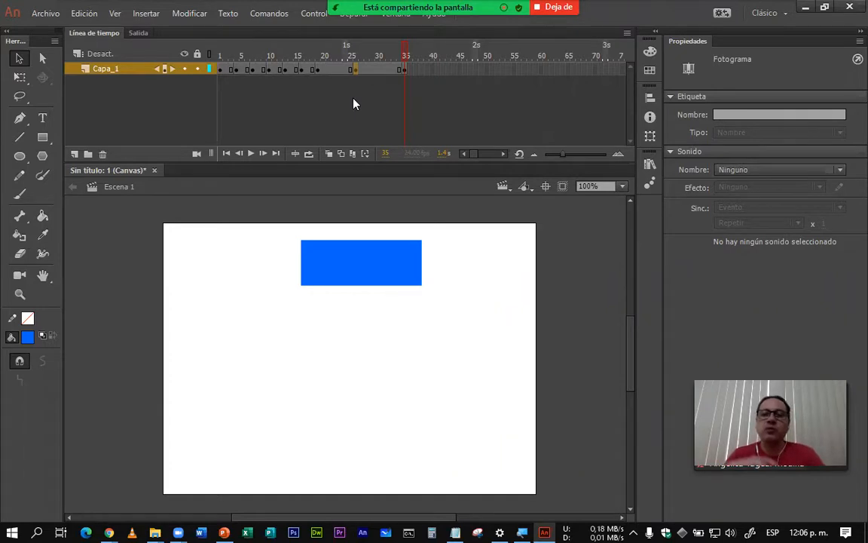
click(550, 28)
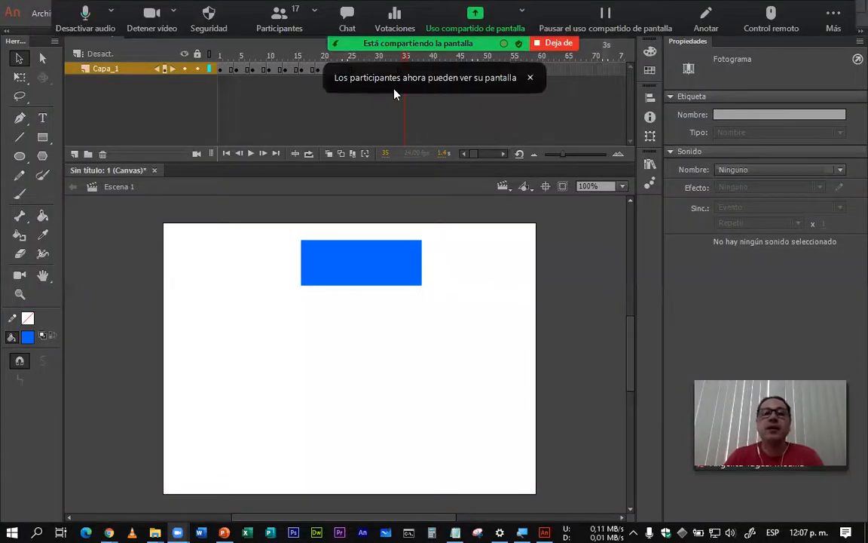
key(Return)
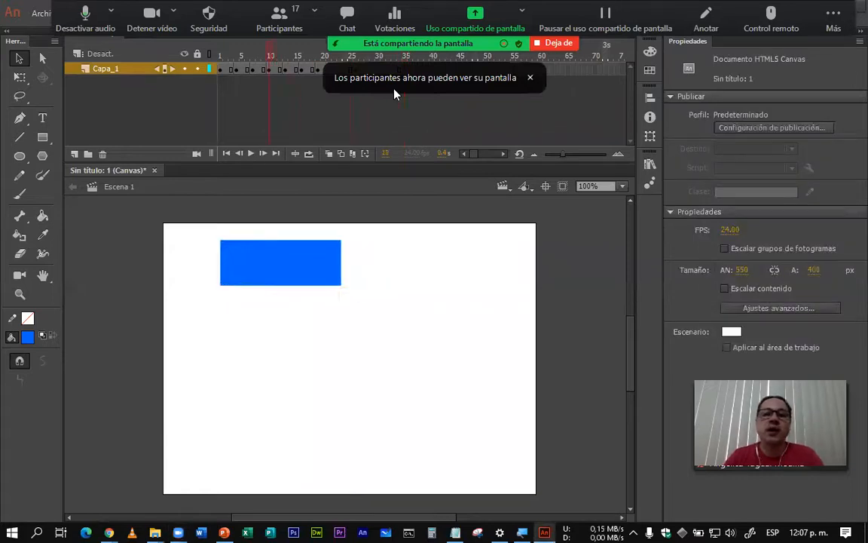
mouse_move(275, 54)
mouse_down()
mouse_move(377, 54)
mouse_move(266, 54)
mouse_up()
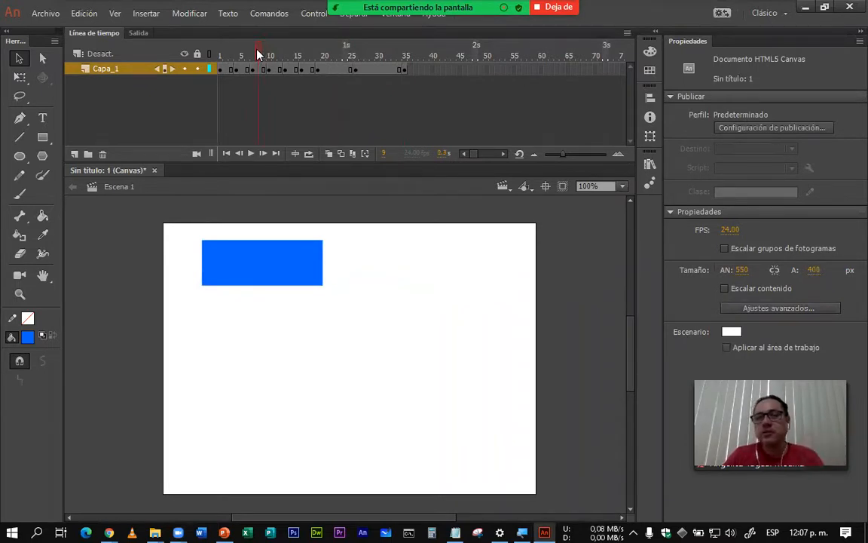
click(230, 55)
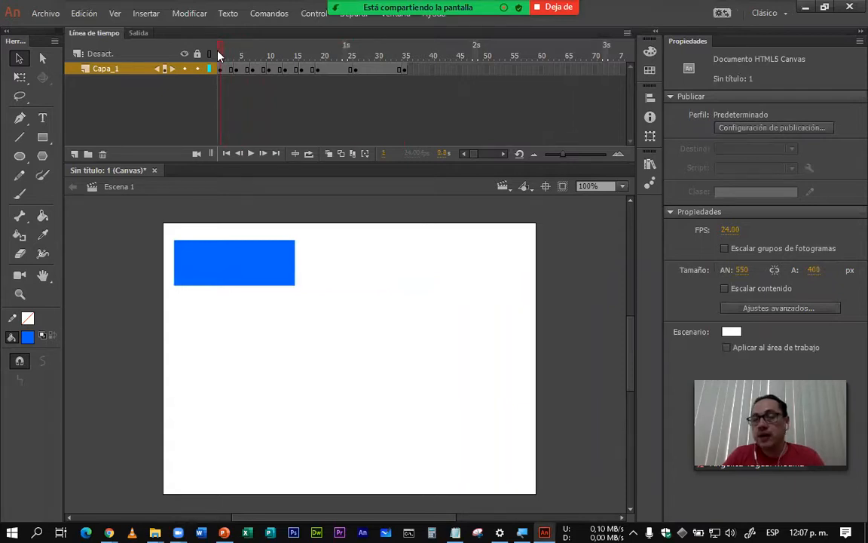
click(224, 55)
drag(230, 57, 388, 57)
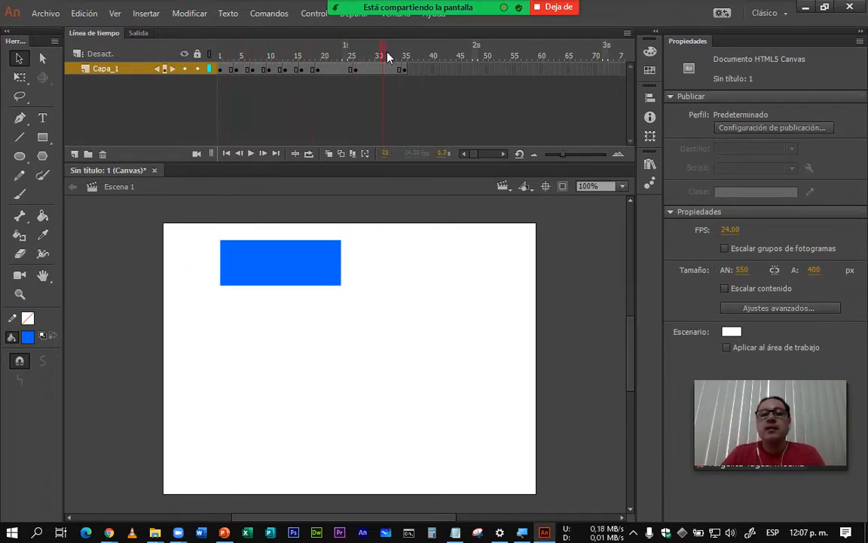
- Move the Capa_1 keyframes at frames 19, 16 and 13 to frames 21, 17 and 14 respectively
click(286, 68)
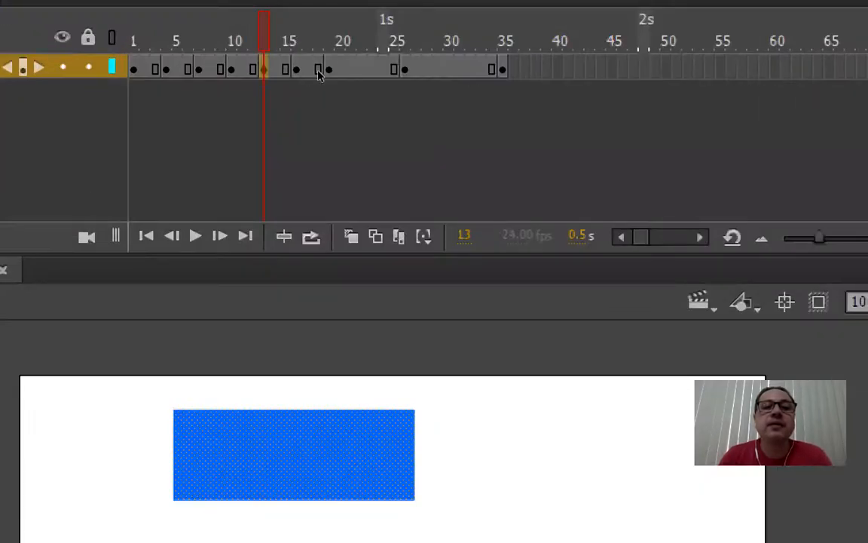
click(329, 69)
drag(329, 69, 350, 70)
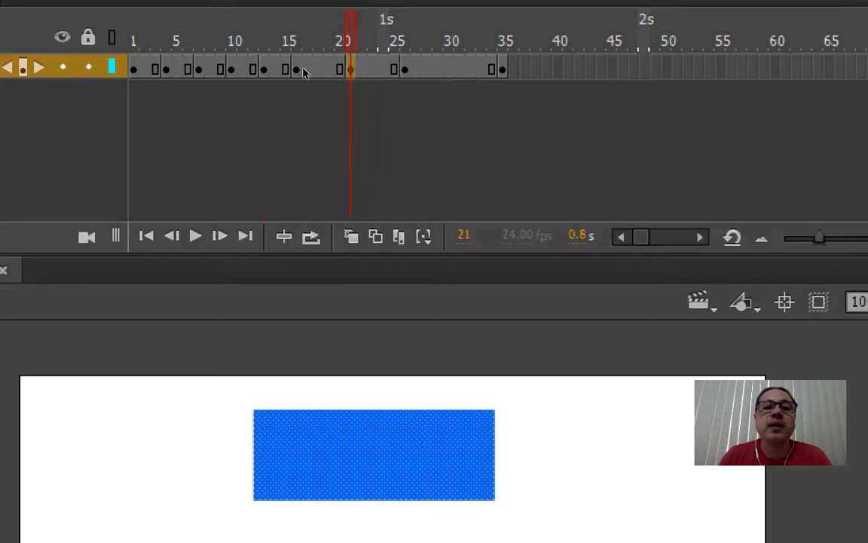
click(308, 70)
- Step the playhead backward and forward through the respaced keyframes of Capa_1 to check the rectangle's movement
key(period)
key(comma)
key(comma)
key(comma)
key(comma)
key(period)
key(period)
key(period)
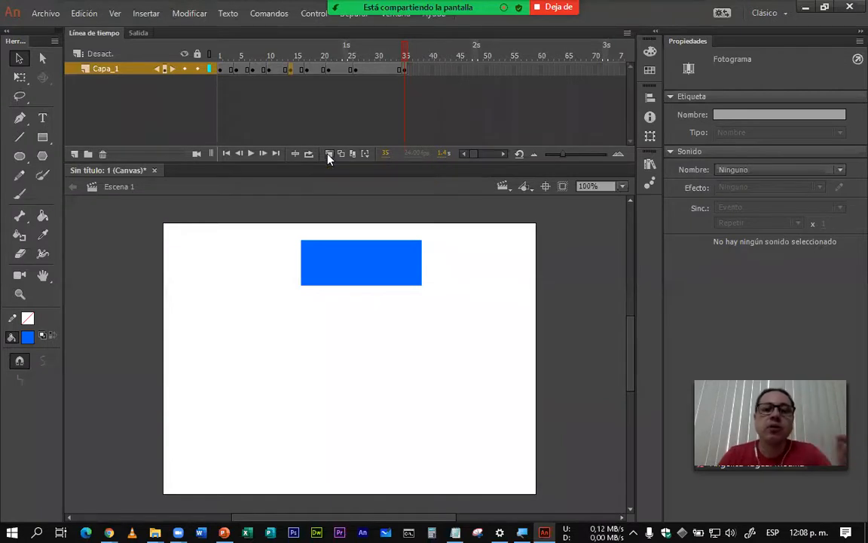
- Turn on onion skinning at frame 19 and extend its range back to about frame 6 and ahead to about frame 26
click(329, 156)
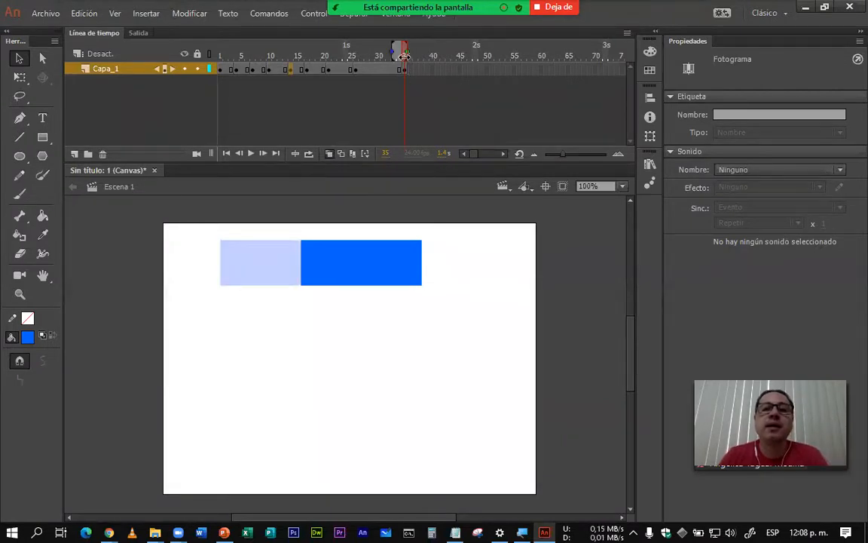
click(390, 59)
drag(390, 58, 323, 64)
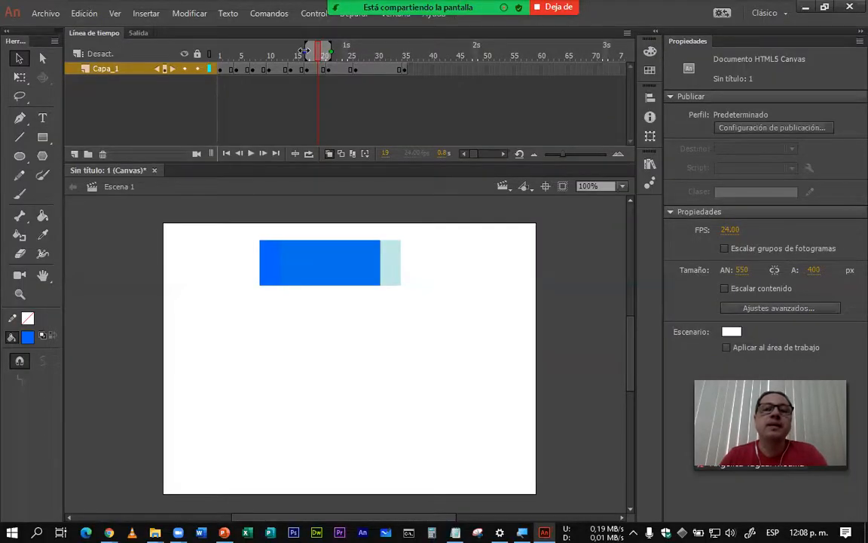
drag(304, 51, 246, 50)
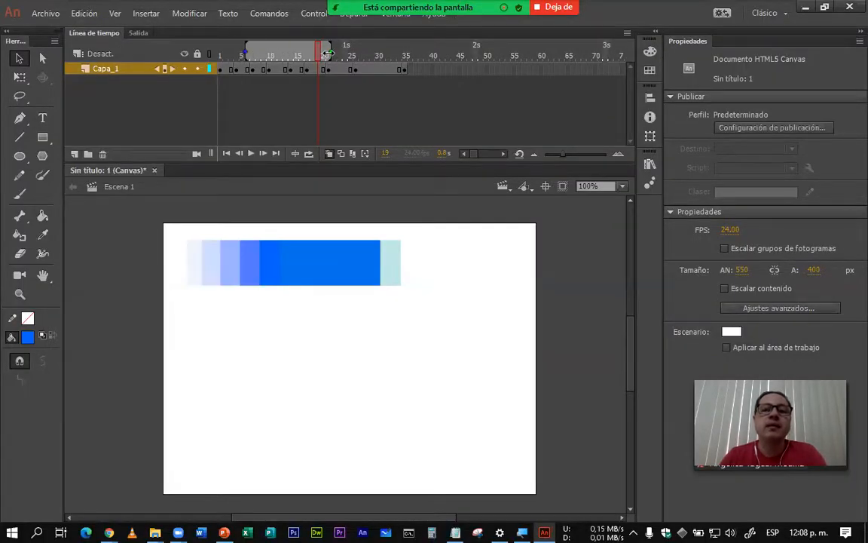
drag(328, 54, 349, 58)
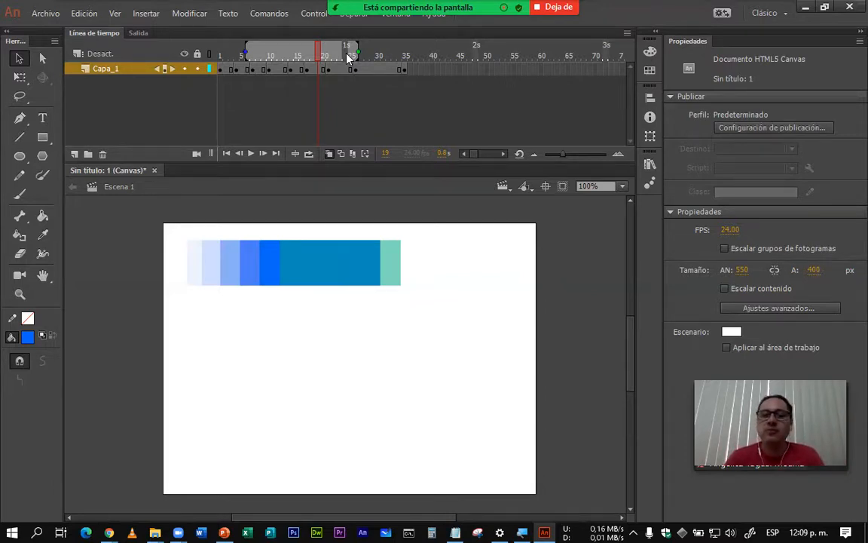
- Play back the rectangle animation several times with onion skinning on
key(Return)
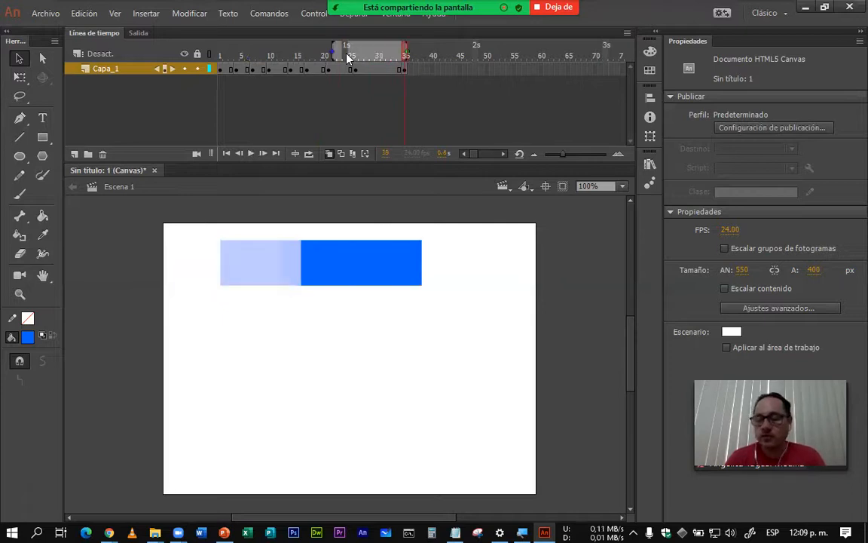
key(Return)
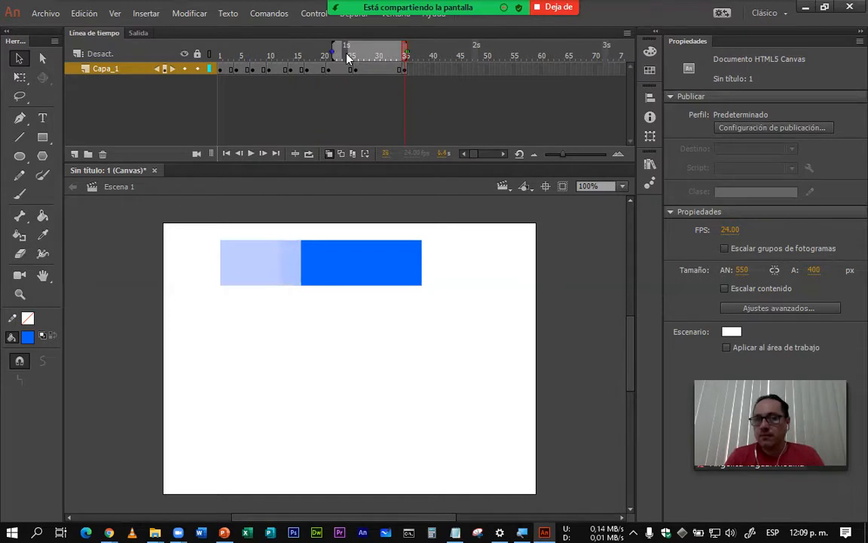
key(Return)
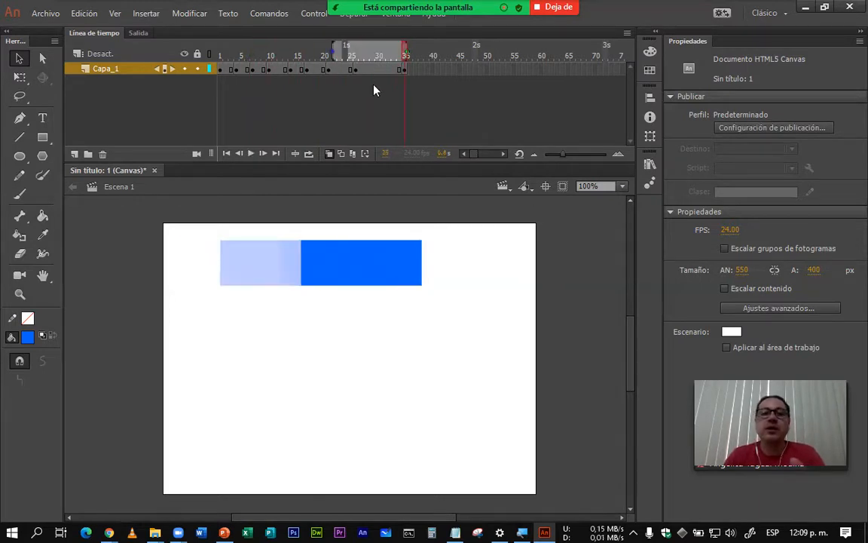
- Turn off onion skinning and play back the rectangle animation repeatedly without it
click(330, 154)
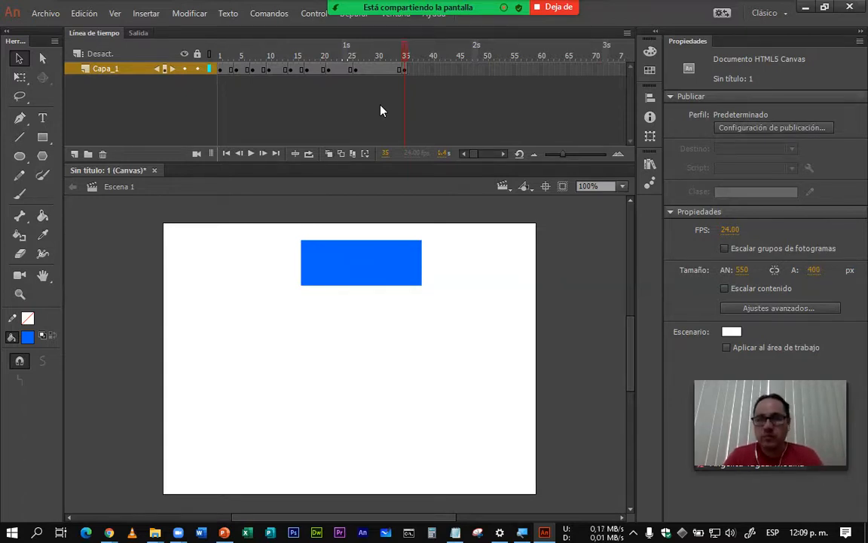
key(Return)
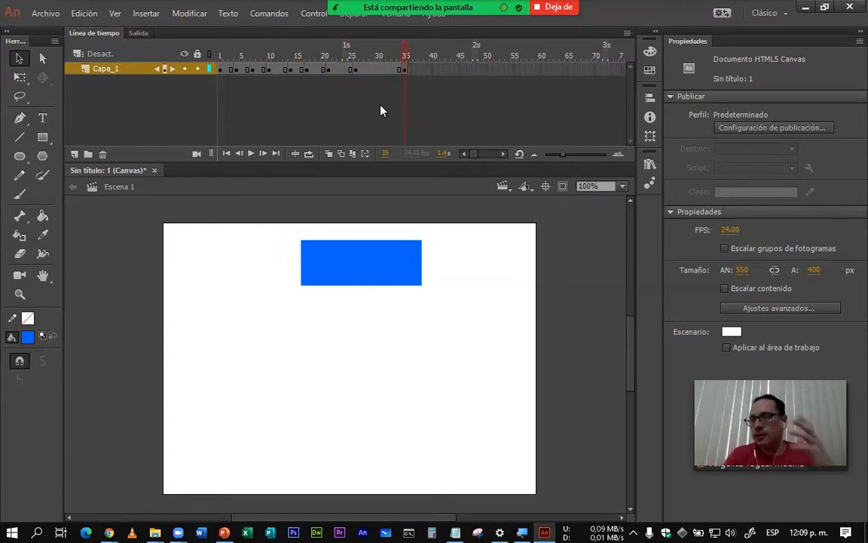
key(Return)
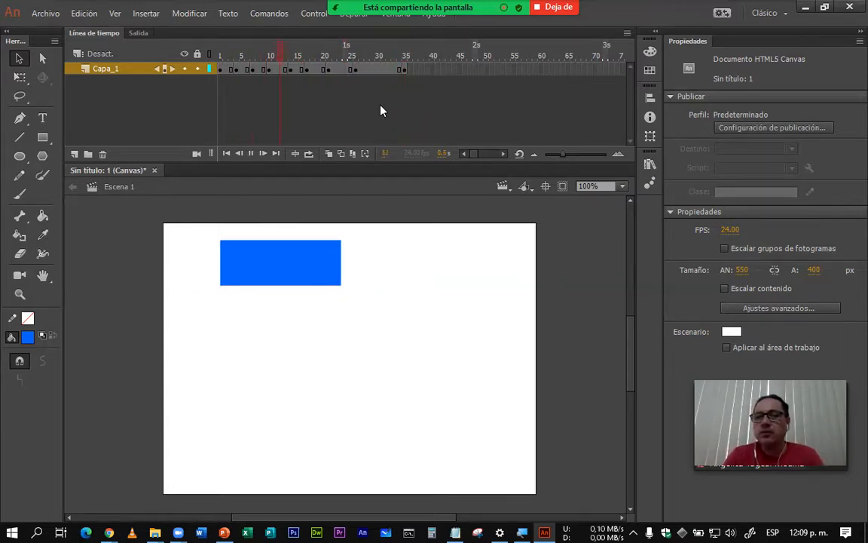
key(Return)
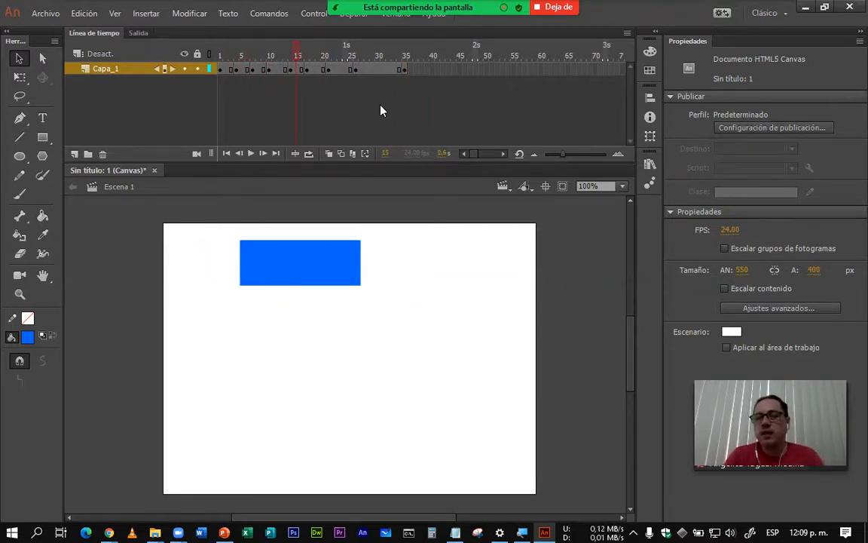
key(Return)
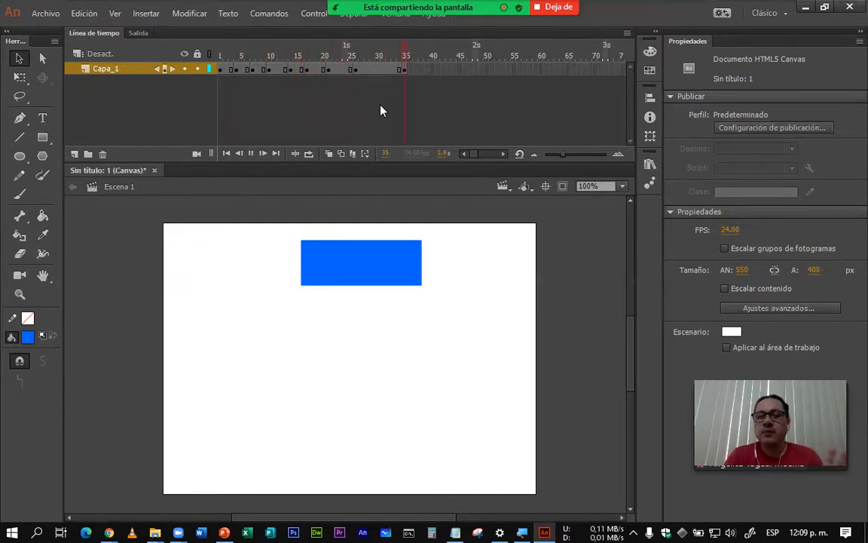
key(Return)
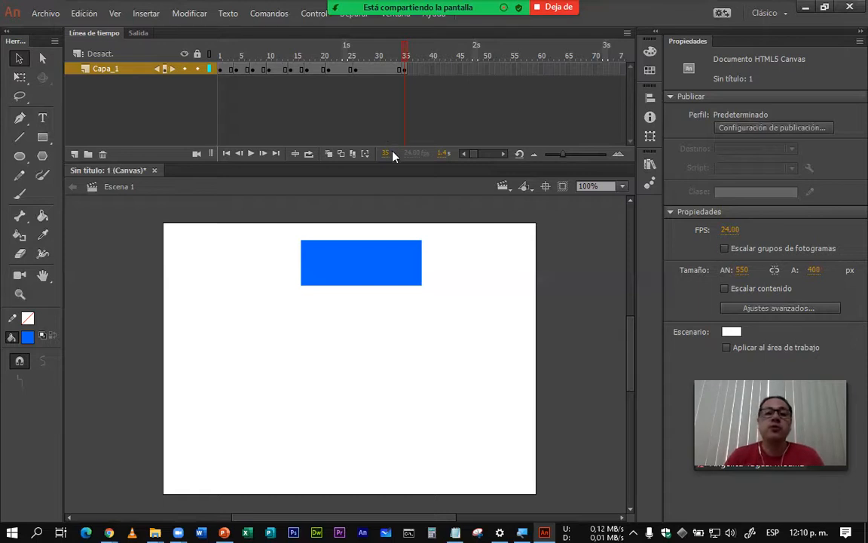
- Turn onion skinning back on with the playhead at frame 14, and stop sharing the screen
click(329, 154)
drag(364, 52, 298, 63)
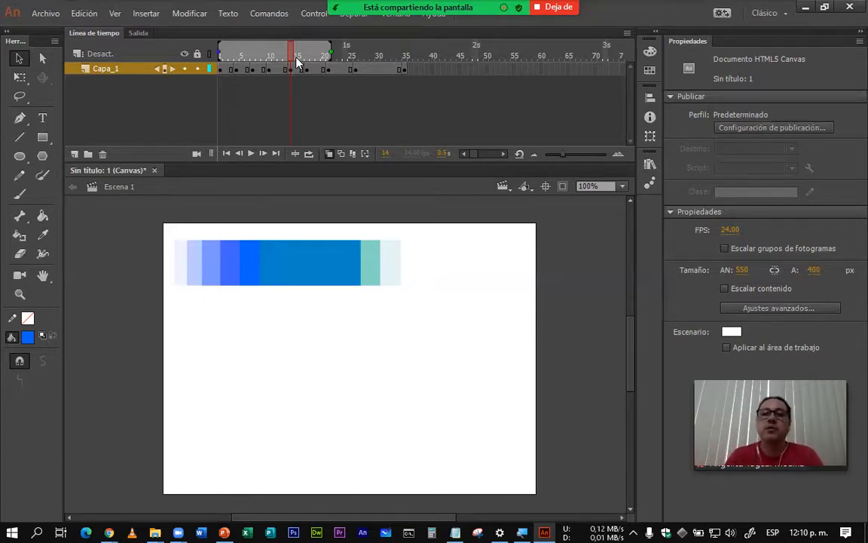
click(562, 9)
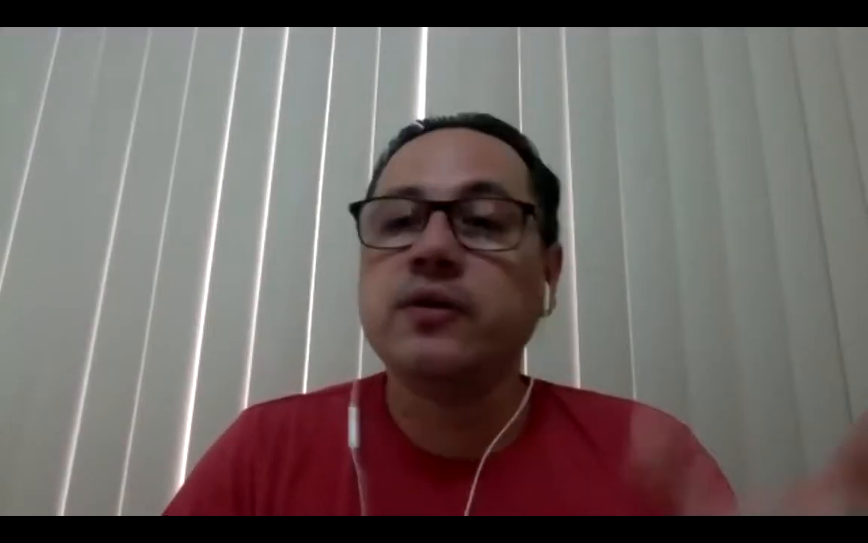
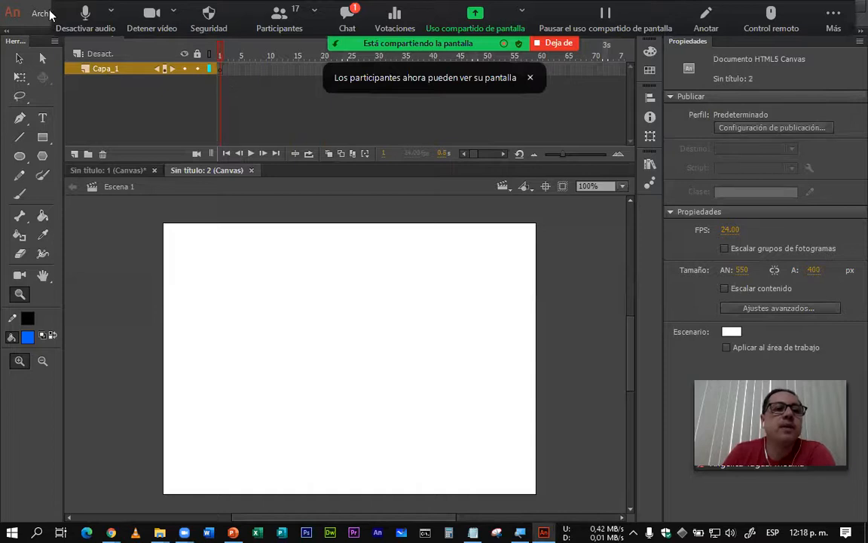
- Import the perro file from the Taller Animacion folder onto the stage of the second document
mouse_move(226, 223)
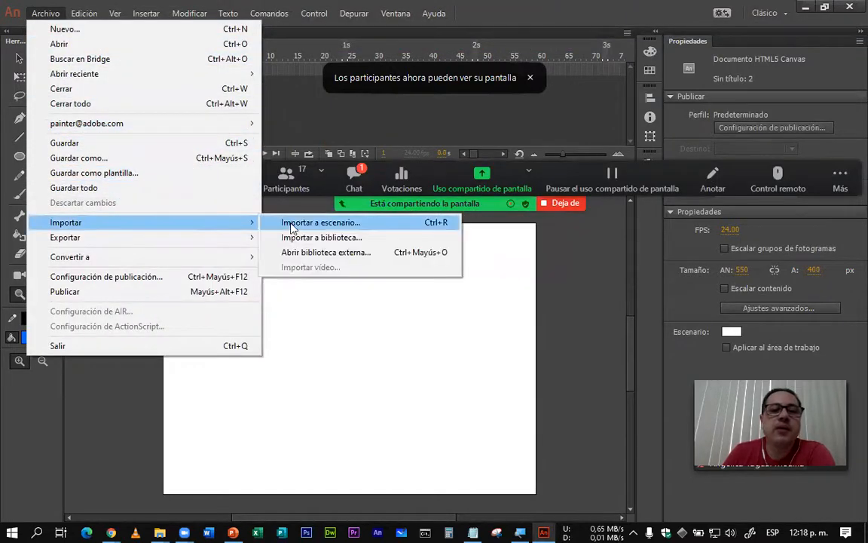
click(294, 226)
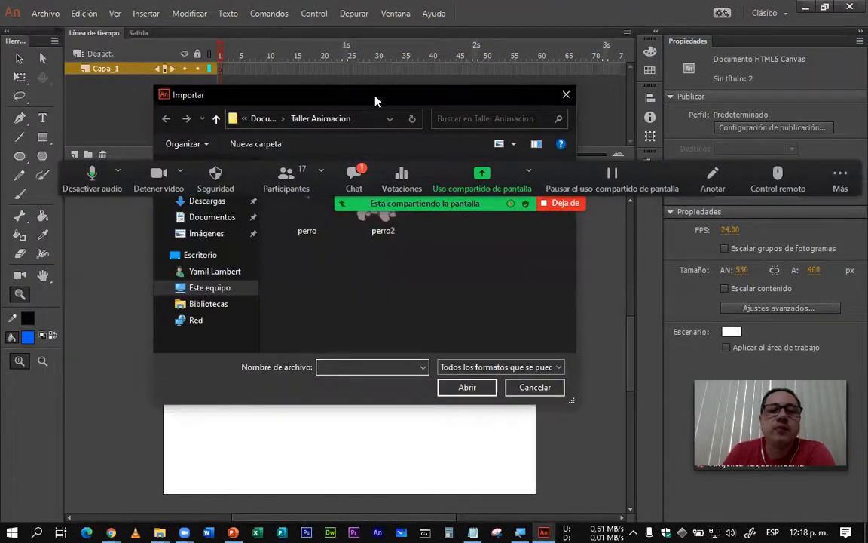
click(343, 270)
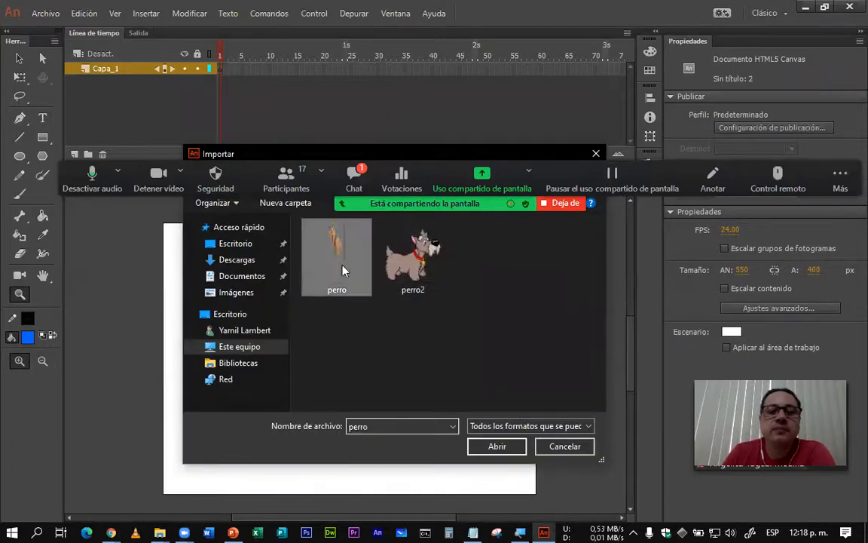
click(496, 446)
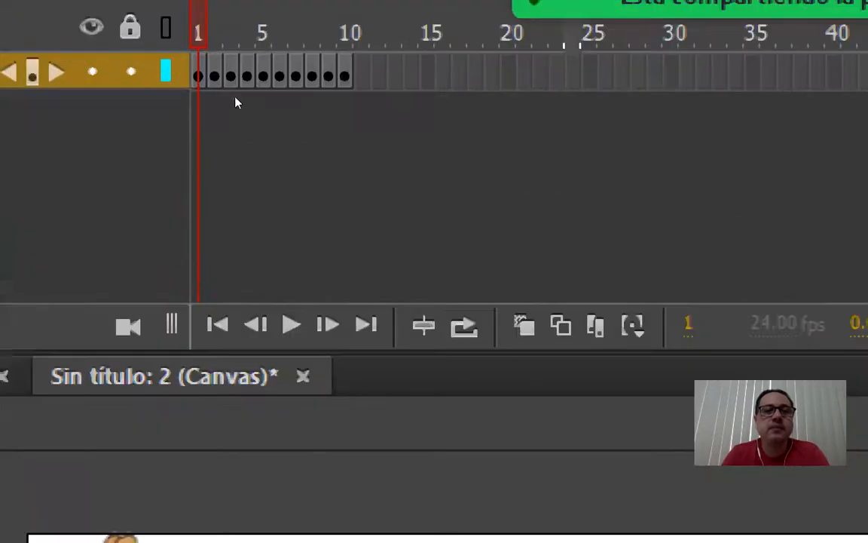
- Step the playhead forward and back twice through the imported keyframes at frames 1 to 10 of Capa_1
key(period)
key(period)
key(period)
key(period)
key(period)
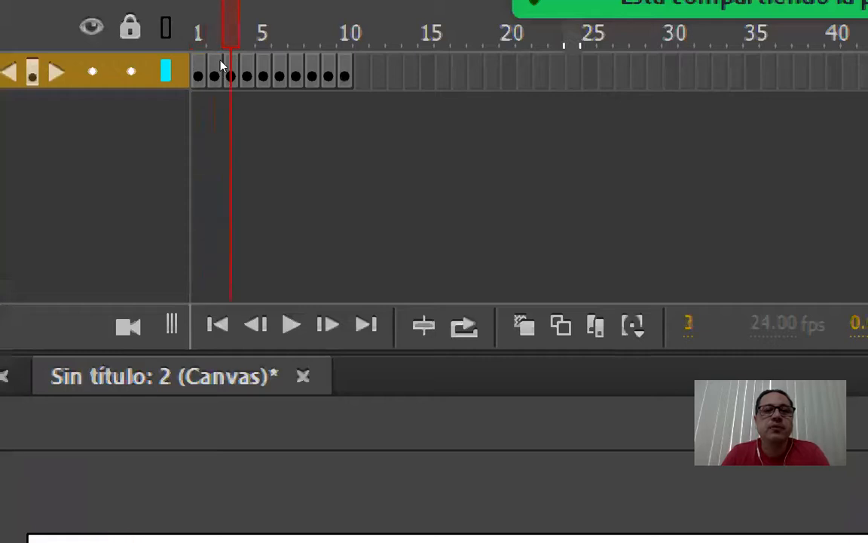
key(period)
key(period)
key(period)
key(period)
key(comma)
key(comma)
key(comma)
key(comma)
key(comma)
key(comma)
key(comma)
key(comma)
key(comma)
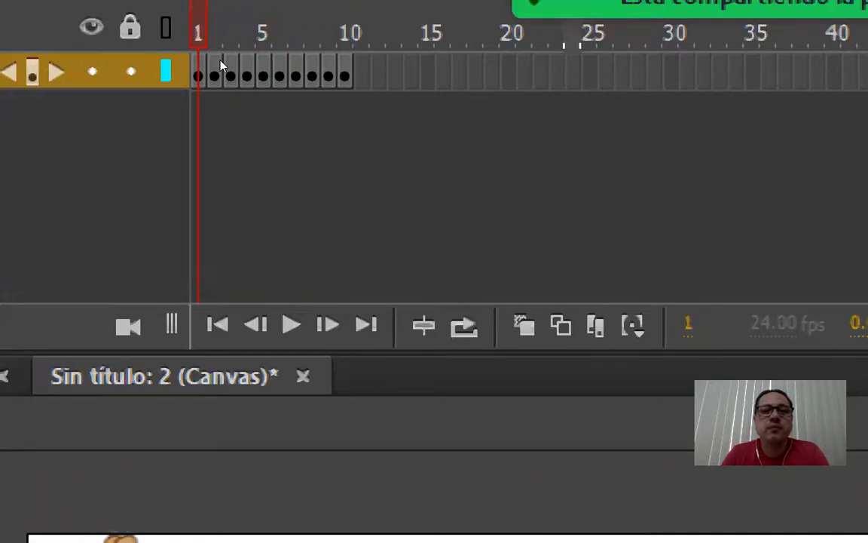
key(period)
key(period)
key(period)
key(period)
key(period)
key(period)
key(period)
key(period)
key(period)
key(comma)
key(comma)
key(comma)
key(comma)
key(comma)
key(comma)
key(comma)
key(comma)
key(comma)
- Examine the dog's pose one keyframe at a time up to frame 10, and step back to frame 1
key(period)
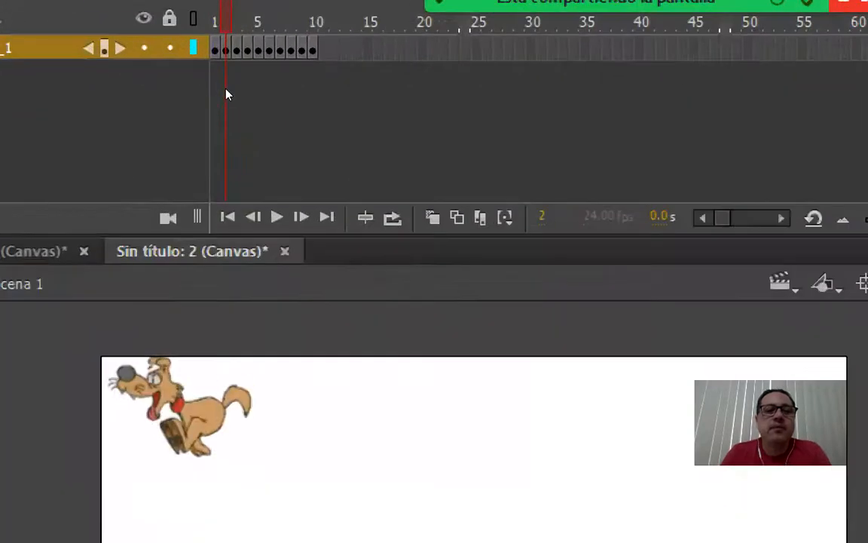
key(comma)
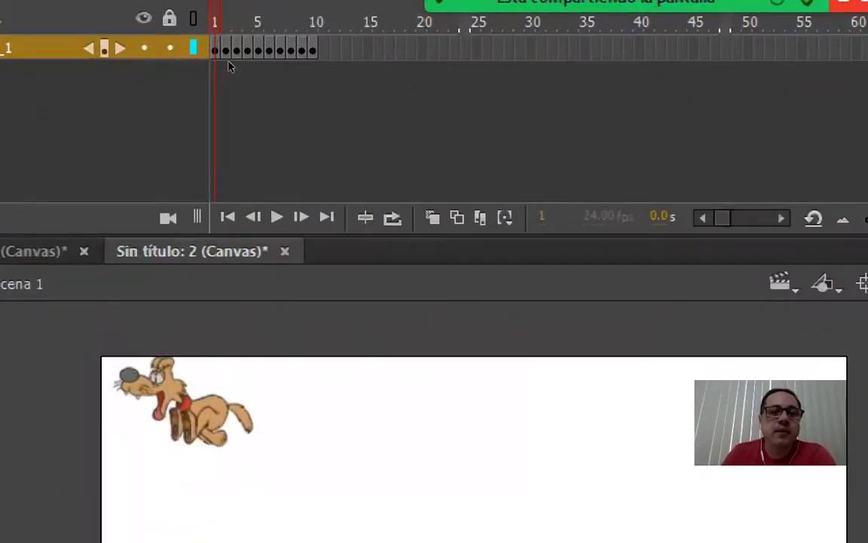
key(period)
key(period)
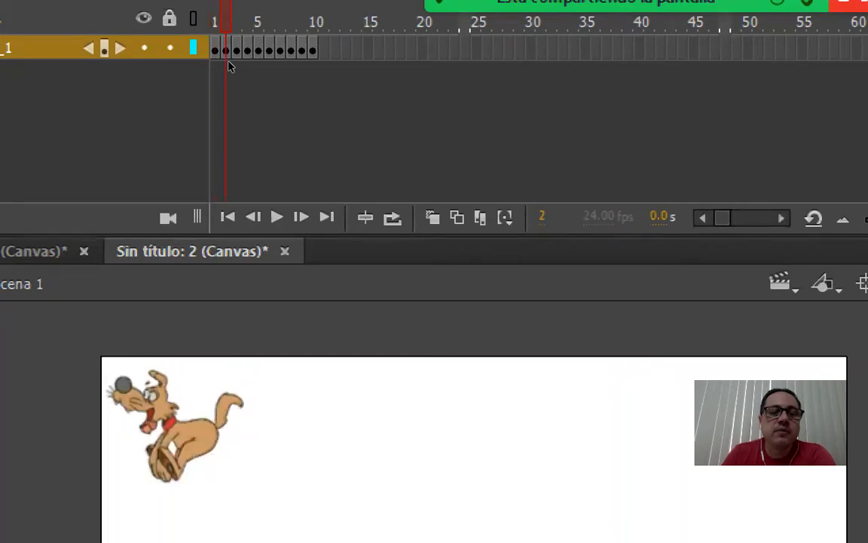
key(period)
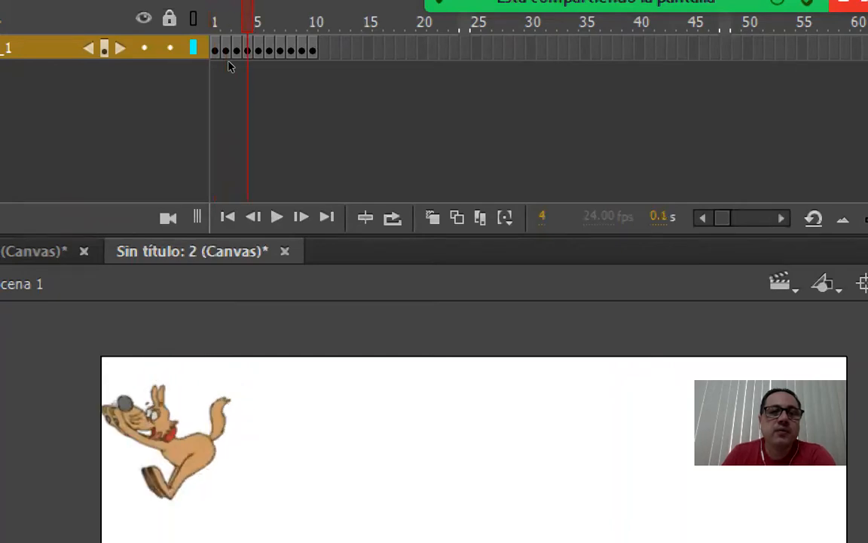
key(period)
key(period)
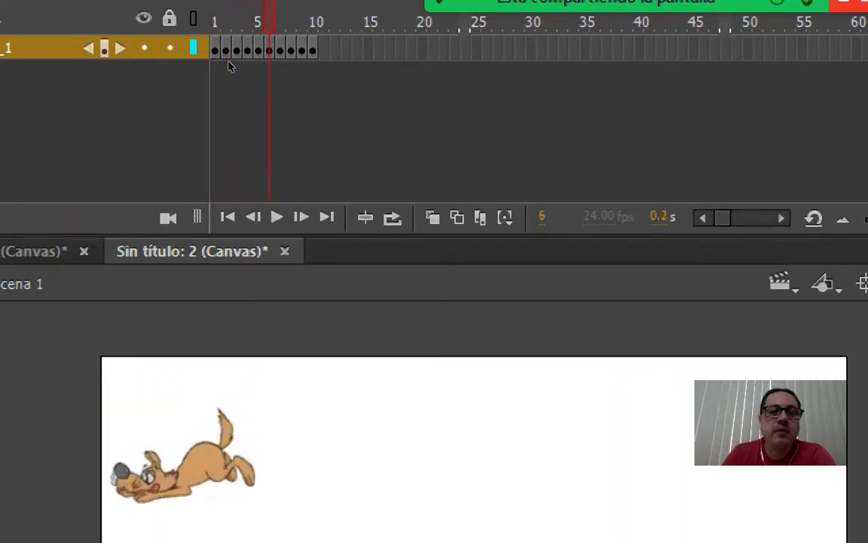
key(period)
key(period)
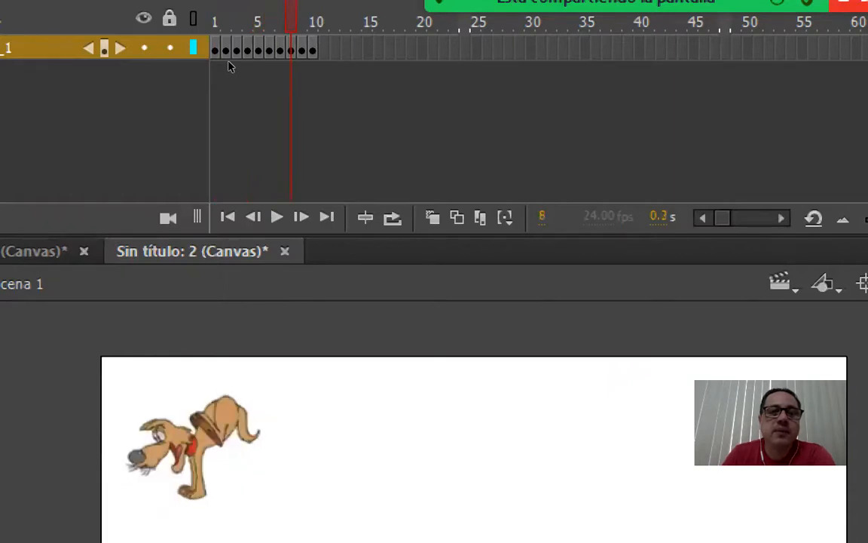
key(period)
key(period)
key(comma)
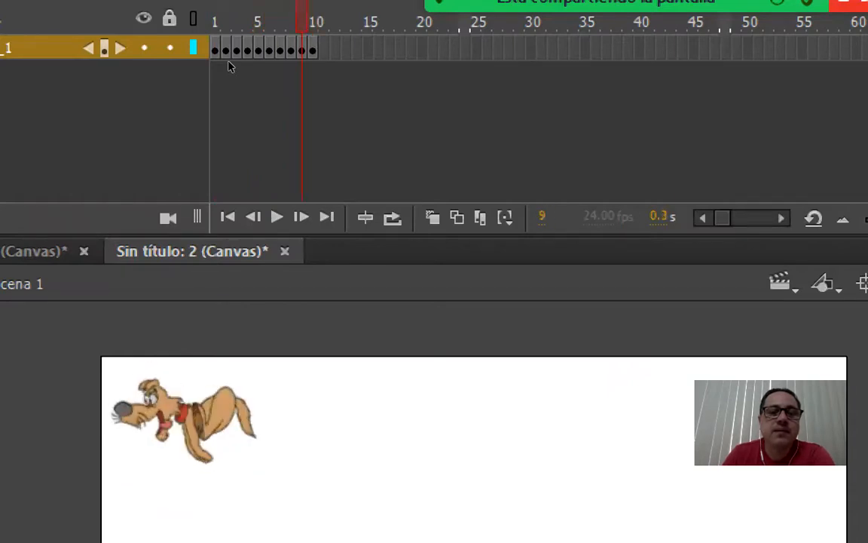
key(comma)
key(comma)
key(comma)
key(comma)
key(comma)
key(comma)
key(comma)
key(comma)
key(comma)
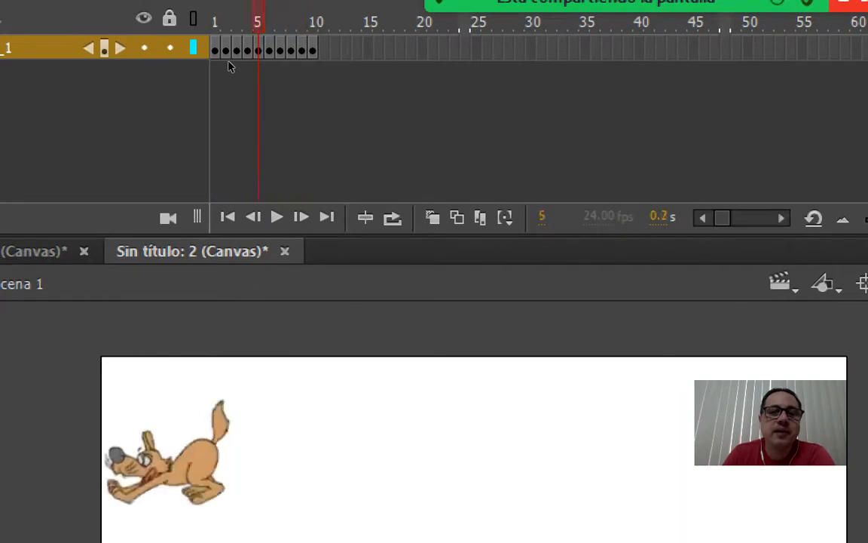
- Play back the imported dog animation several times
key(Return)
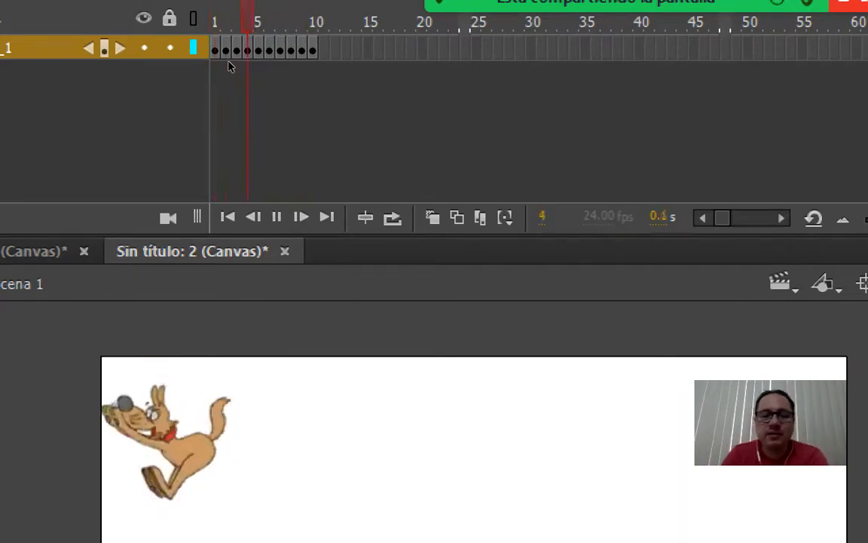
key(Return)
key(Return)
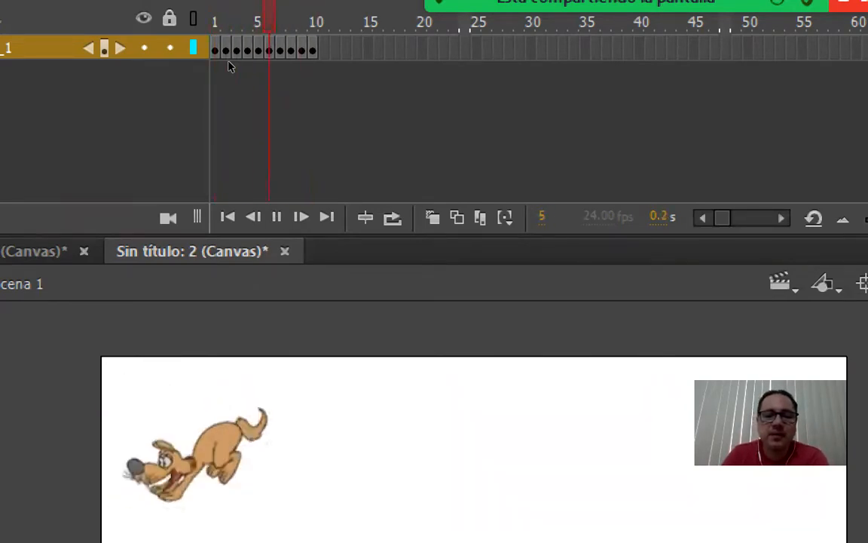
- Replay the imported running dog animation through to frame 10
key(Return)
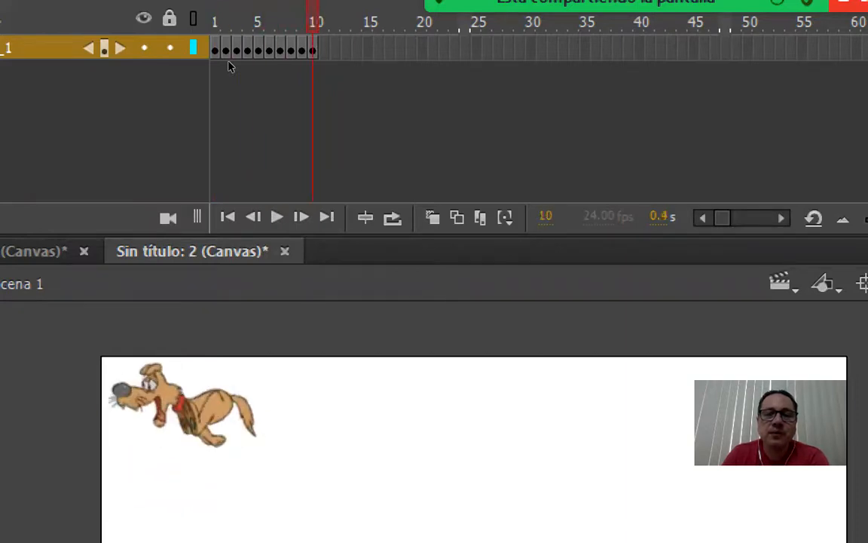
key(Return)
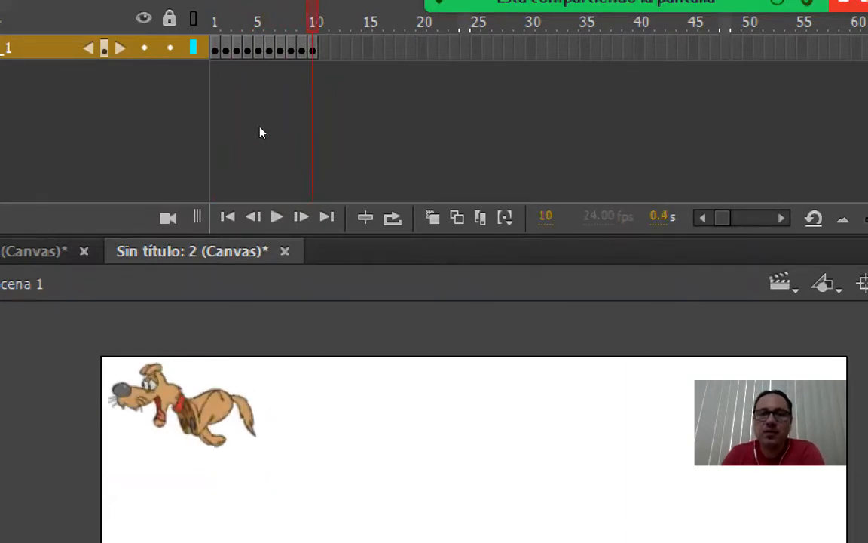
key(Return)
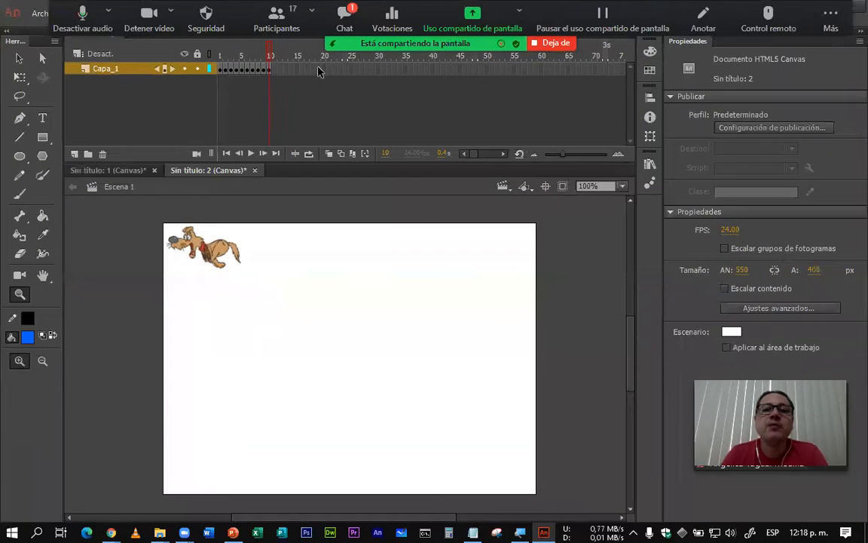
- Turn on endless playback (Reproducir indefinidamente) and watch the running dog loop at 200% zoom
click(313, 14)
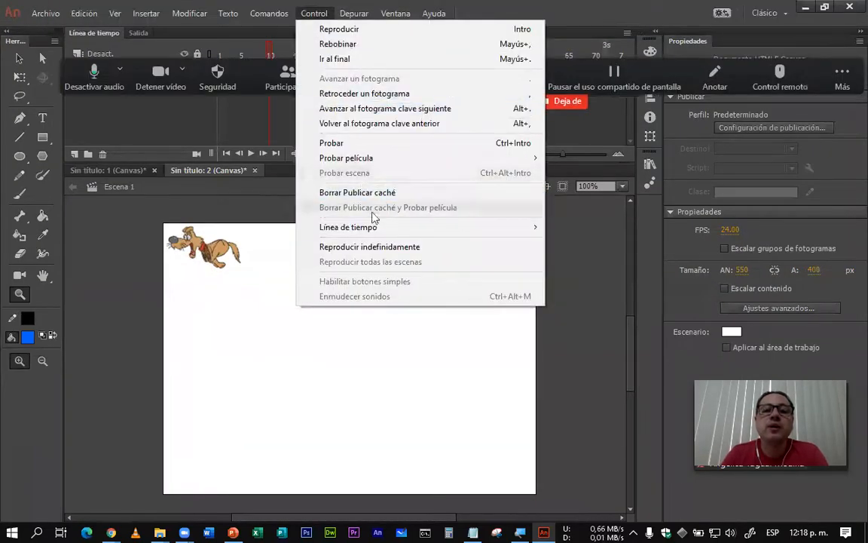
click(368, 246)
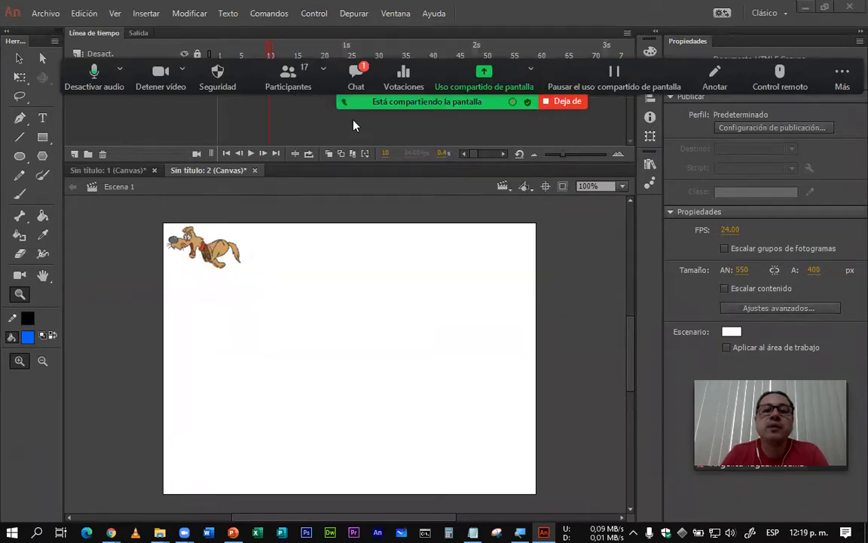
click(332, 274)
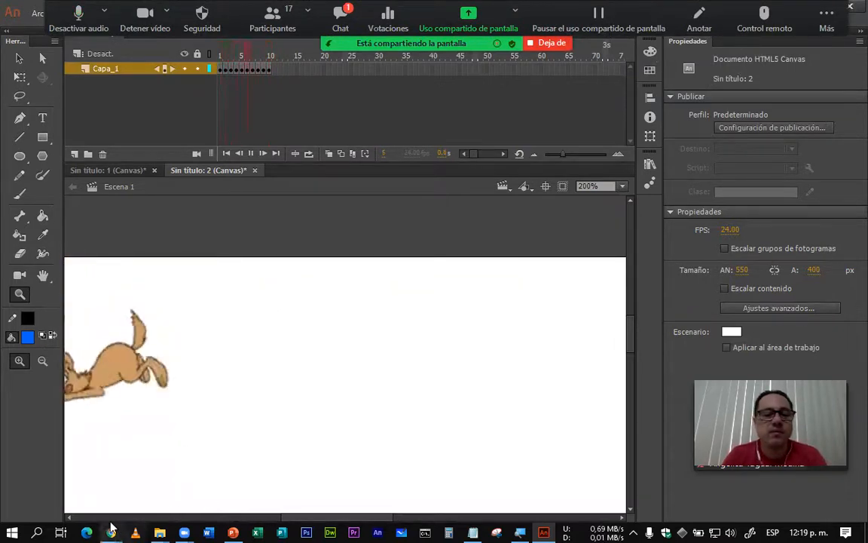
click(70, 518)
click(69, 518)
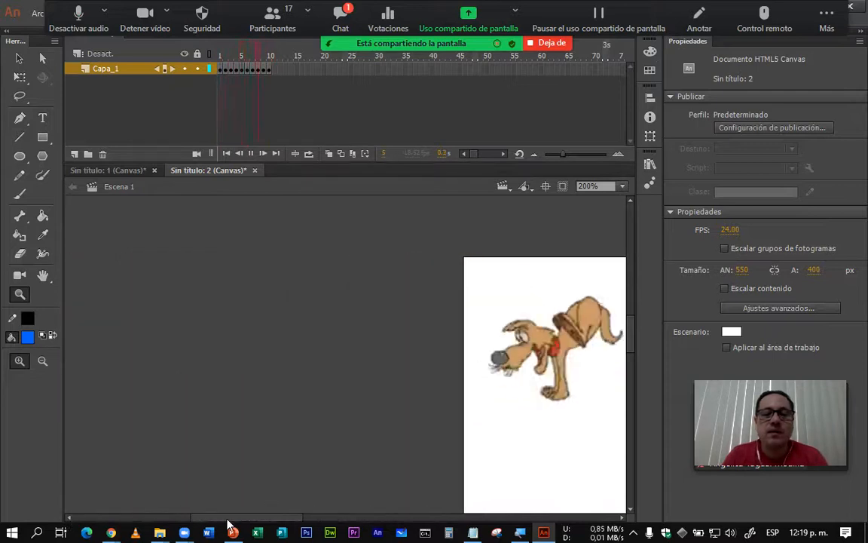
click(619, 518)
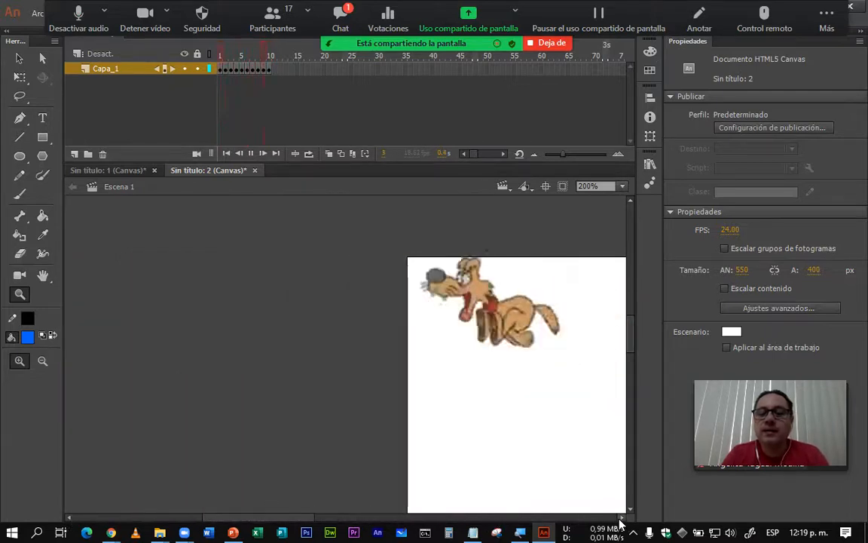
click(620, 519)
click(620, 518)
click(619, 519)
click(620, 518)
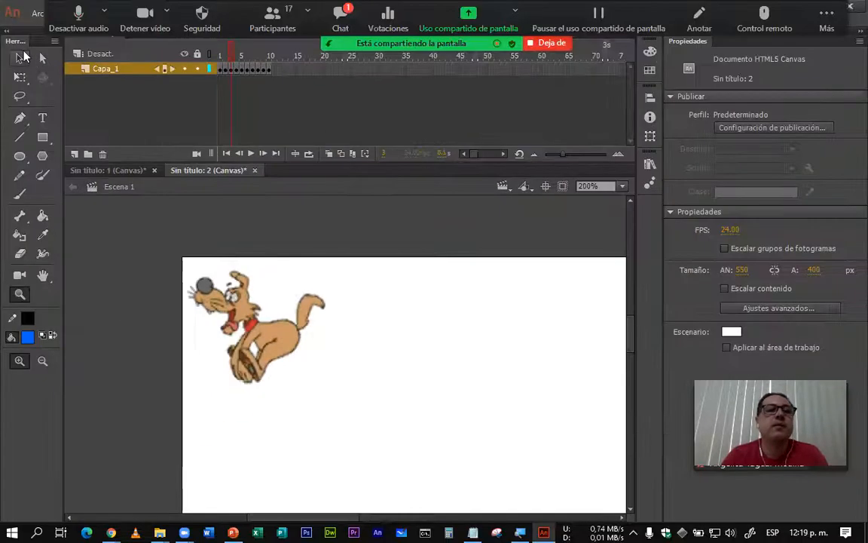
- Create a third document of type HTML5 Canvas
click(35, 15)
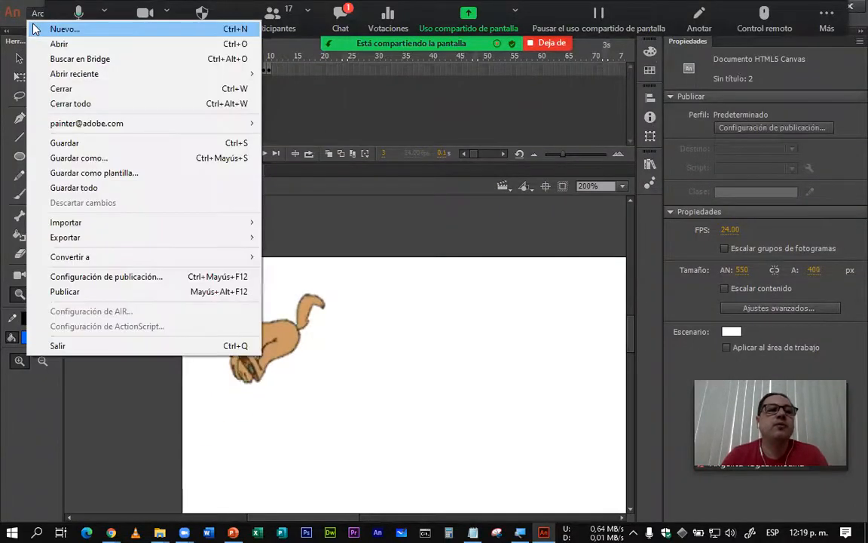
click(45, 29)
double_click(244, 170)
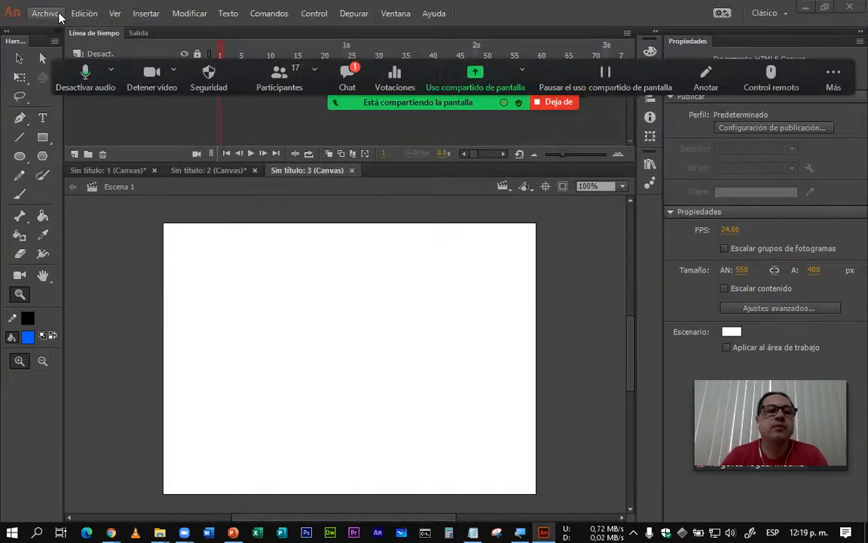
- Import the perro2 file from the Taller Animacion folder onto the stage of the third document
click(45, 14)
mouse_move(224, 232)
click(309, 223)
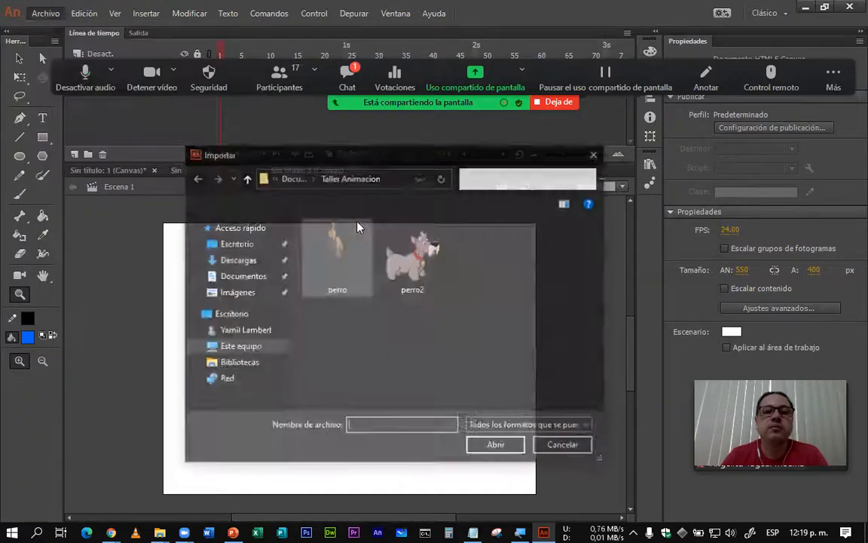
click(414, 264)
double_click(414, 264)
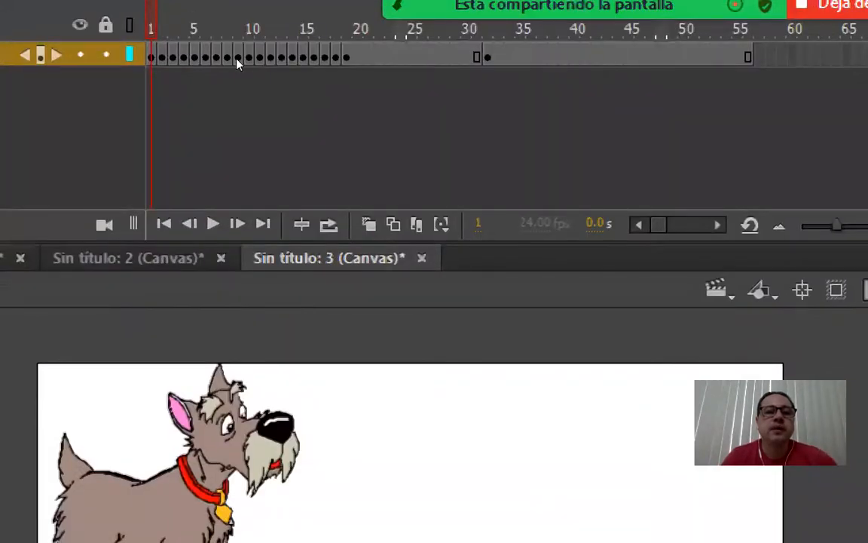
- Step the playhead forward from frame 1 through the consecutive keyframes of the imported perro2 animation
key(period)
key(period)
key(period)
key(period)
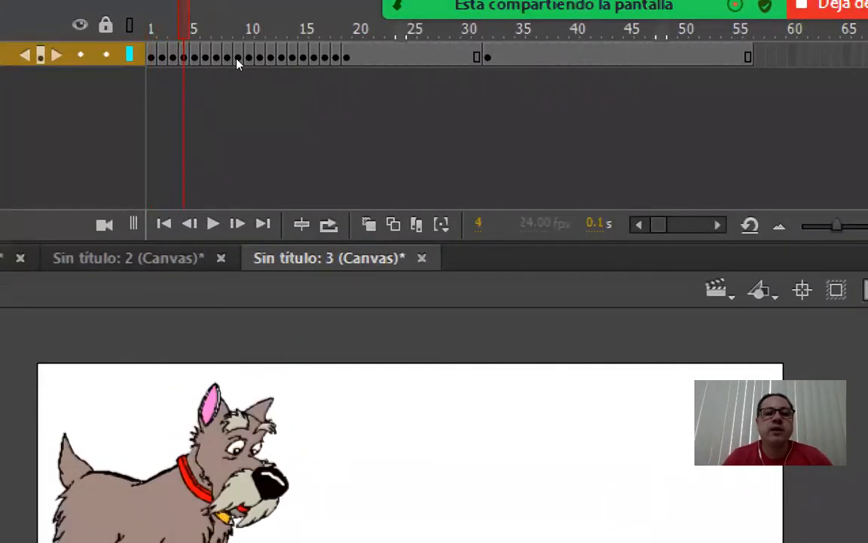
key(period)
key(period)
key(period)
key(period)
key(period)
key(period)
key(period)
key(period)
key(period)
key(period)
key(period)
key(period)
key(period)
key(period)
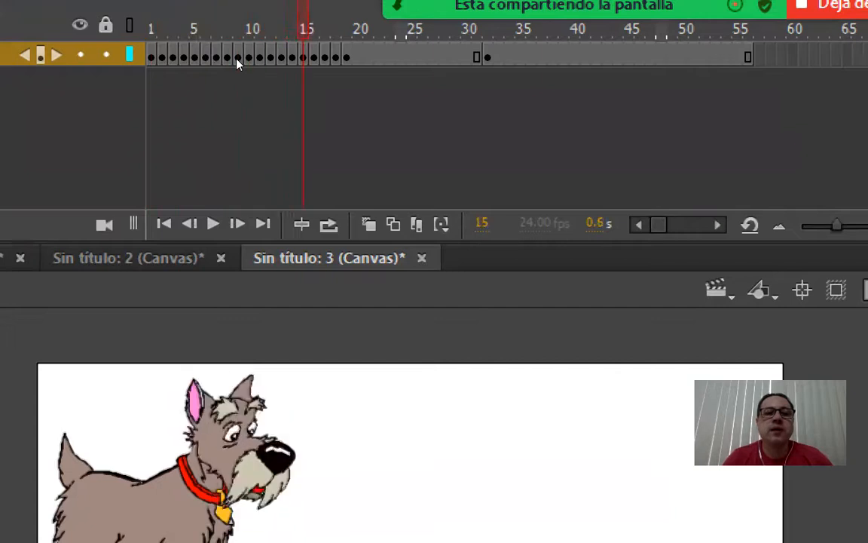
- Step back to the start of the perro2 animation and go forward again, examining the head movement frame by frame
key(comma)
key(comma)
key(comma)
key(comma)
key(comma)
key(comma)
key(comma)
key(comma)
key(comma)
key(comma)
key(comma)
key(comma)
key(comma)
key(comma)
key(comma)
key(comma)
key(comma)
key(comma)
key(period)
key(period)
key(period)
key(period)
key(period)
key(period)
key(period)
key(period)
key(period)
key(period)
key(period)
key(period)
key(period)
key(period)
key(period)
key(period)
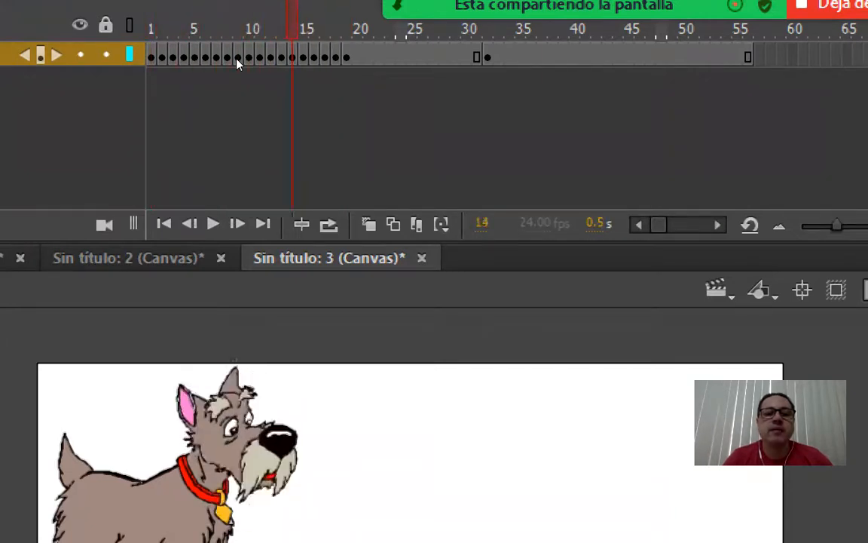
key(period)
key(period)
key(period)
key(period)
key(period)
key(period)
key(period)
- Step back and forth between neighbouring perro2 keyframes to compare poses, and advance to frame 24 in the held section
key(comma)
key(comma)
key(comma)
key(comma)
key(comma)
key(period)
key(period)
key(period)
key(comma)
key(comma)
key(period)
key(period)
key(comma)
key(period)
key(period)
key(period)
key(period)
key(period)
key(period)
key(period)
key(period)
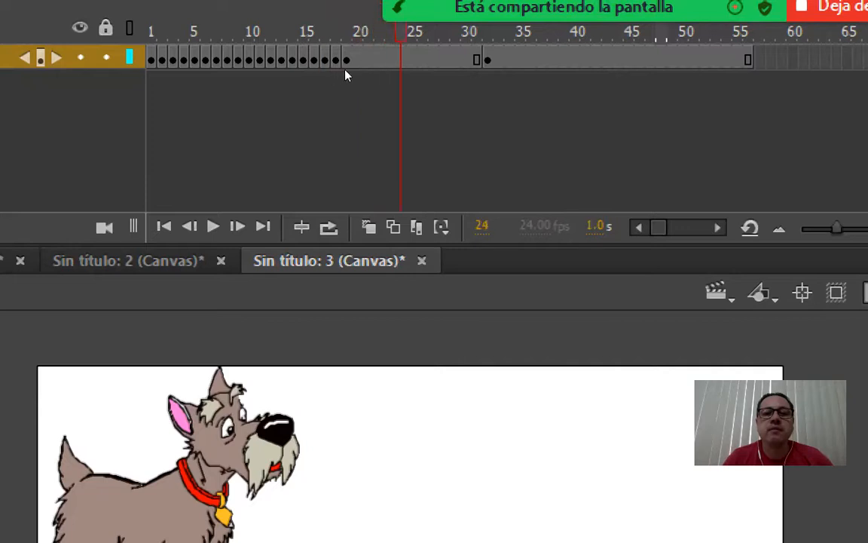
- Compare the held pose up to frame 31 with the keyframe at frame 32, advance to frame 41, and select frame 29
key(period)
key(period)
key(period)
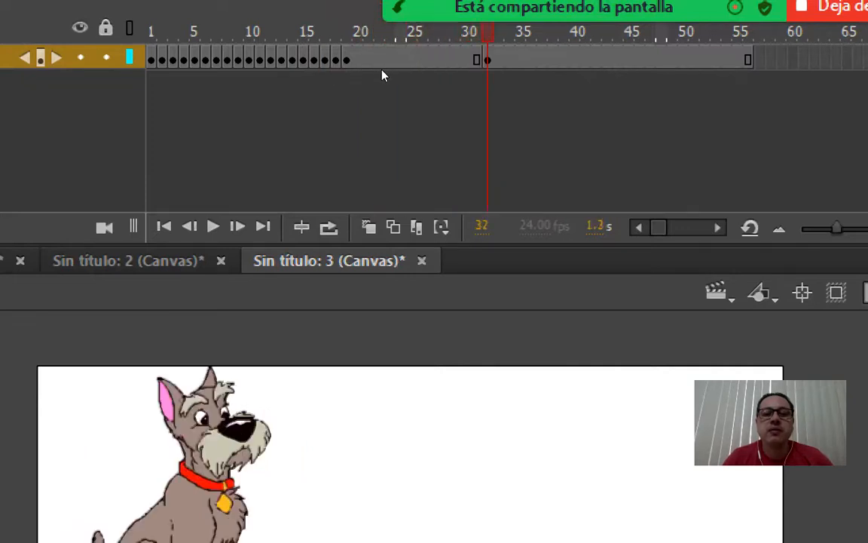
key(comma)
key(comma)
key(period)
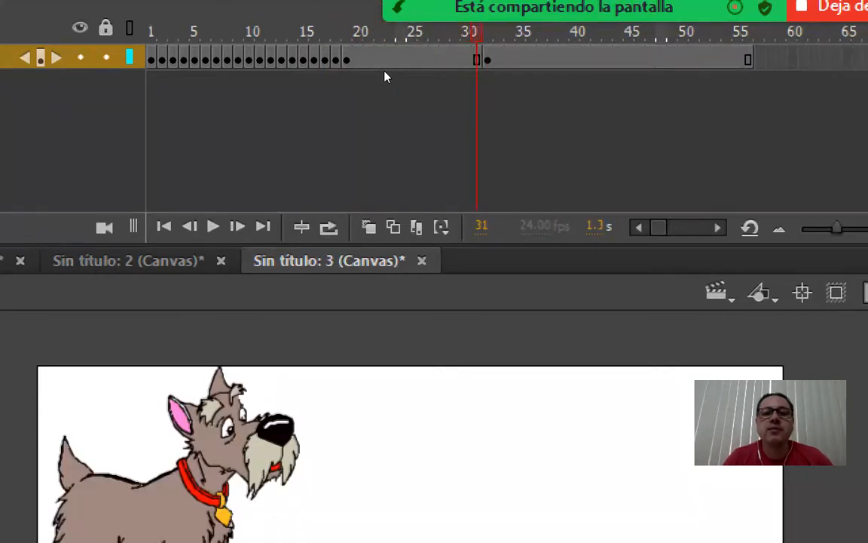
key(period)
key(period)
key(period)
key(period)
key(Return)
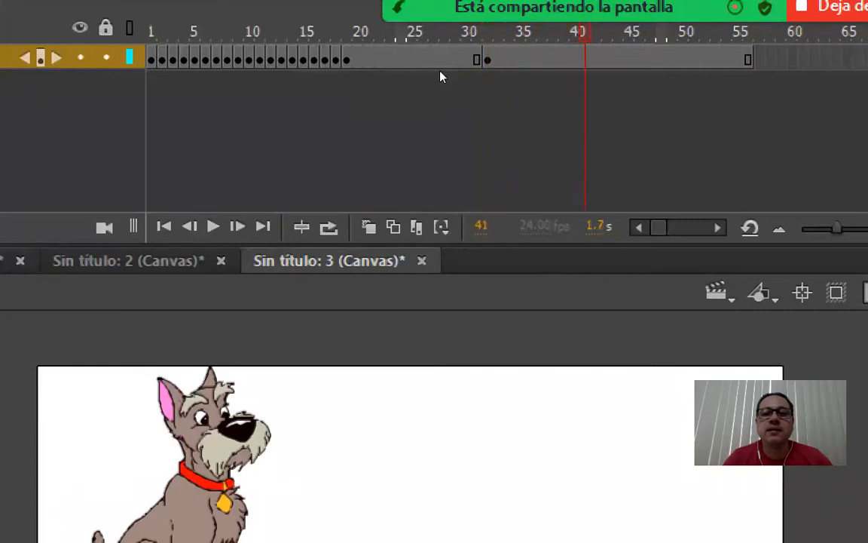
drag(417, 74, 380, 76)
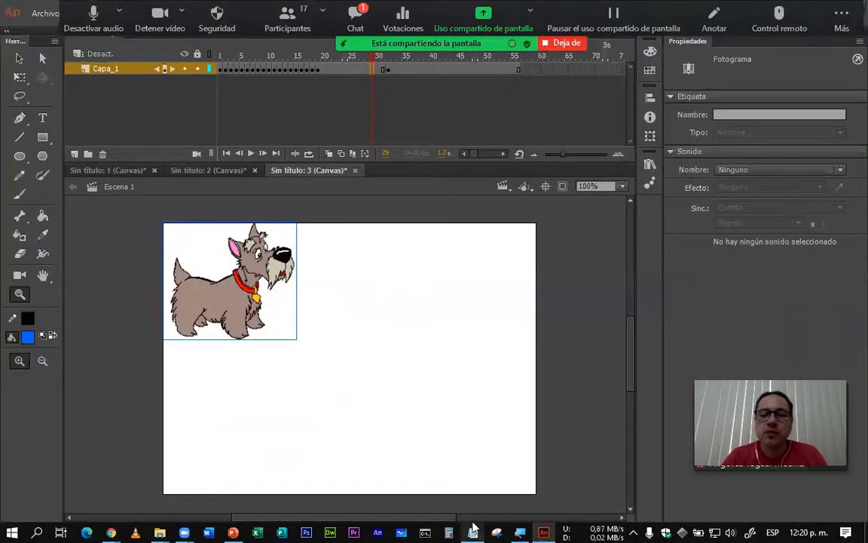
- Switch to the Bloc de notas window and review its F5, F6 and F7 notes, highlighting Tiempo, keyFrame, Cambio, keyFrame Blank and Vacio
click(474, 530)
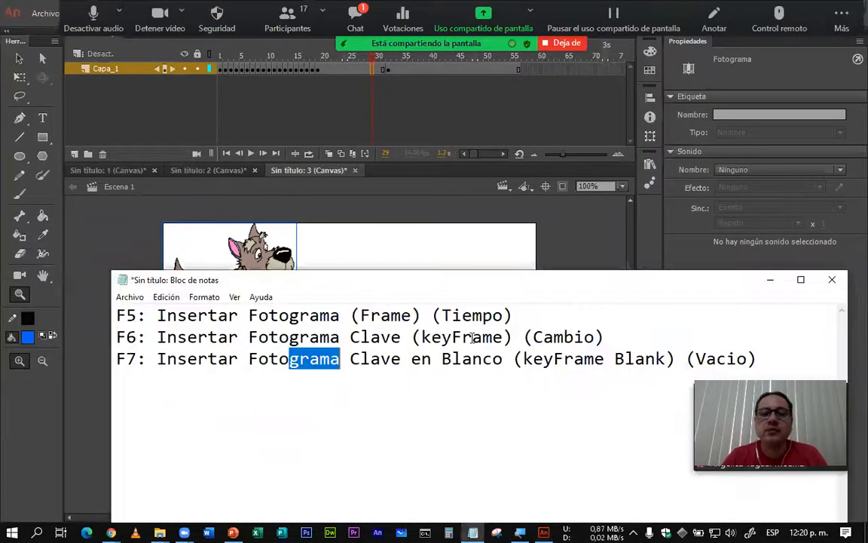
drag(461, 315, 468, 315)
click(467, 315)
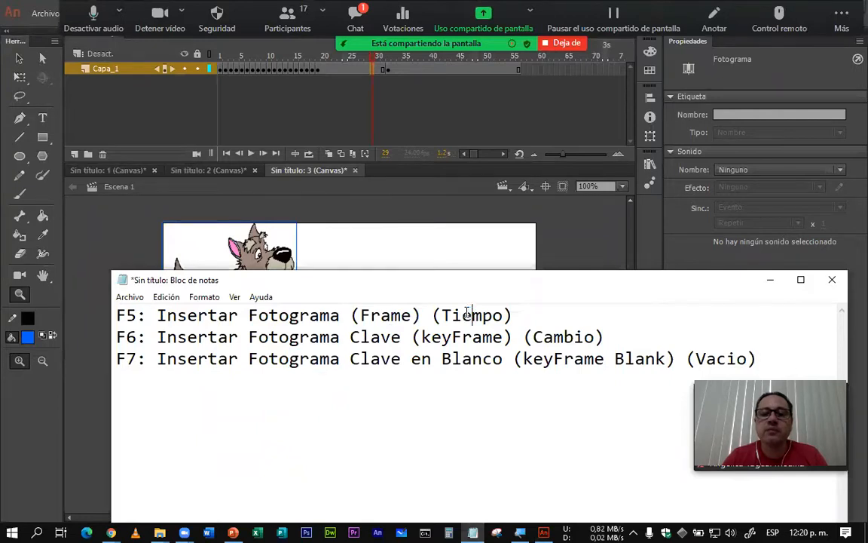
double_click(482, 316)
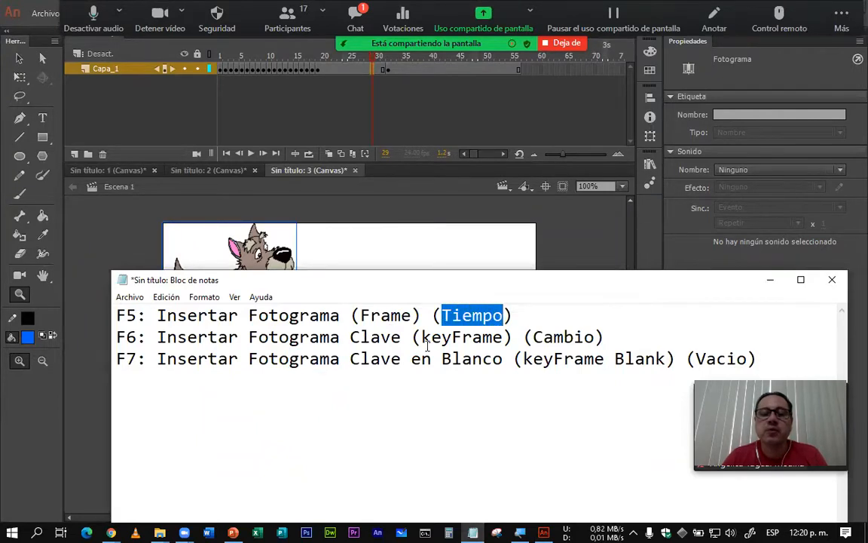
drag(424, 338, 503, 343)
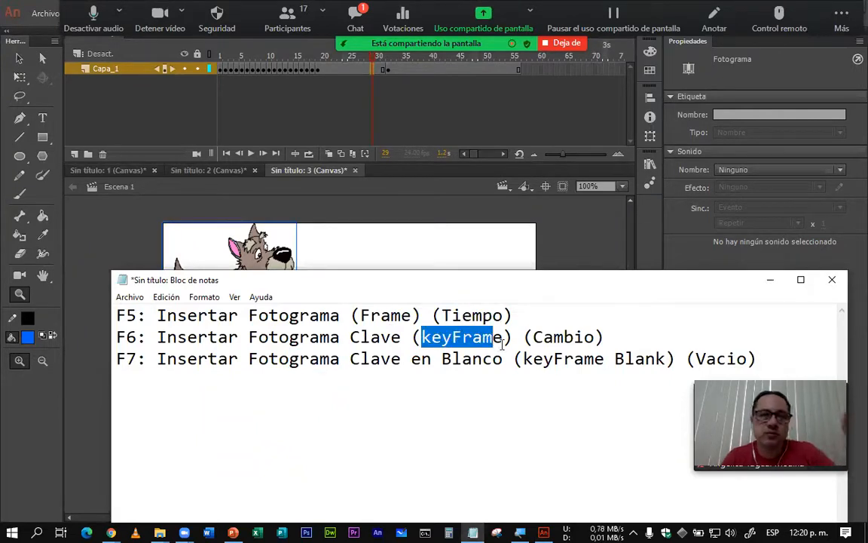
drag(534, 337, 587, 337)
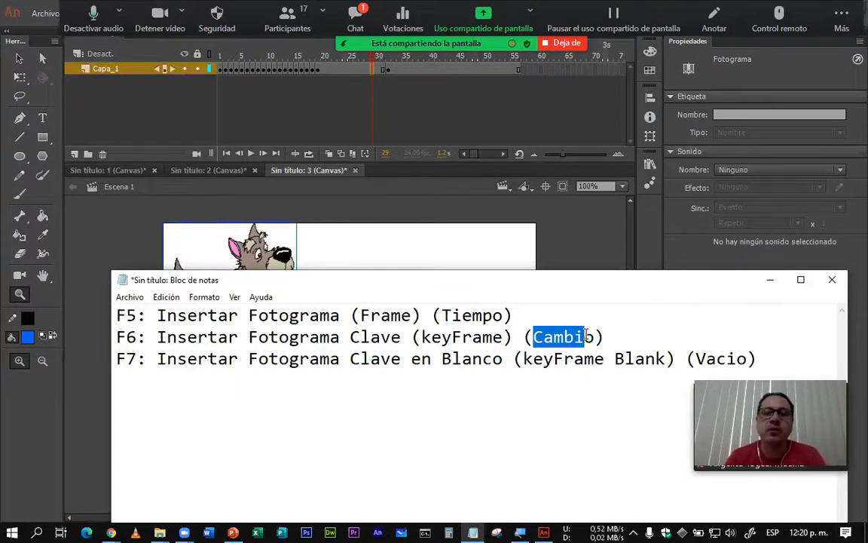
drag(586, 337, 600, 337)
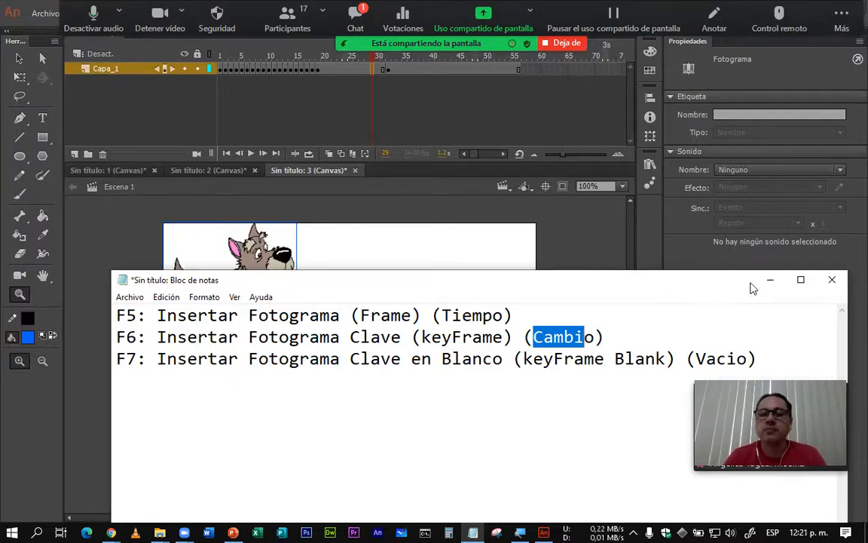
drag(524, 359, 655, 359)
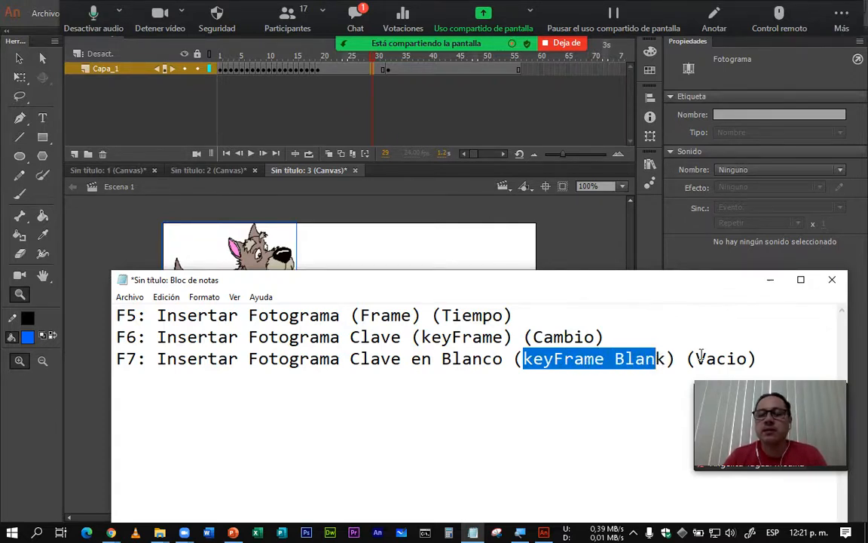
drag(695, 358, 727, 359)
click(771, 280)
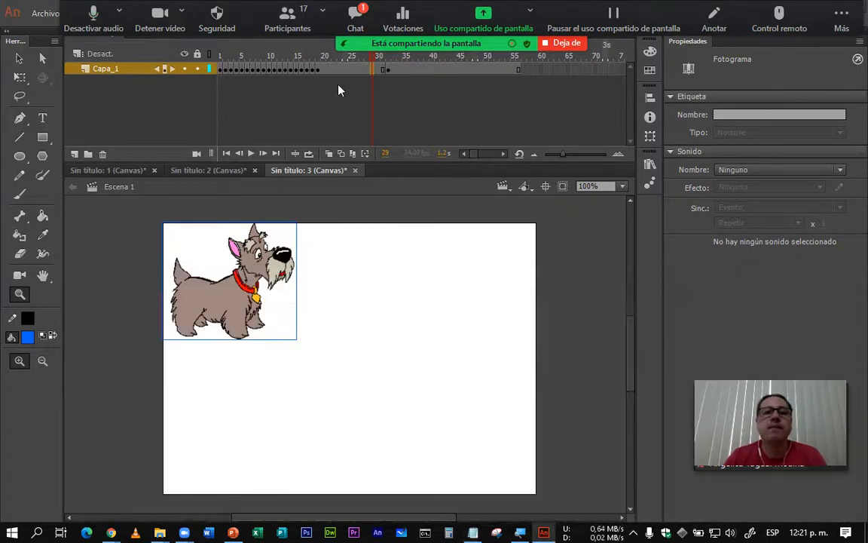
- Play back the perro2 animation in the third document and stop the screen sharing
key(Return)
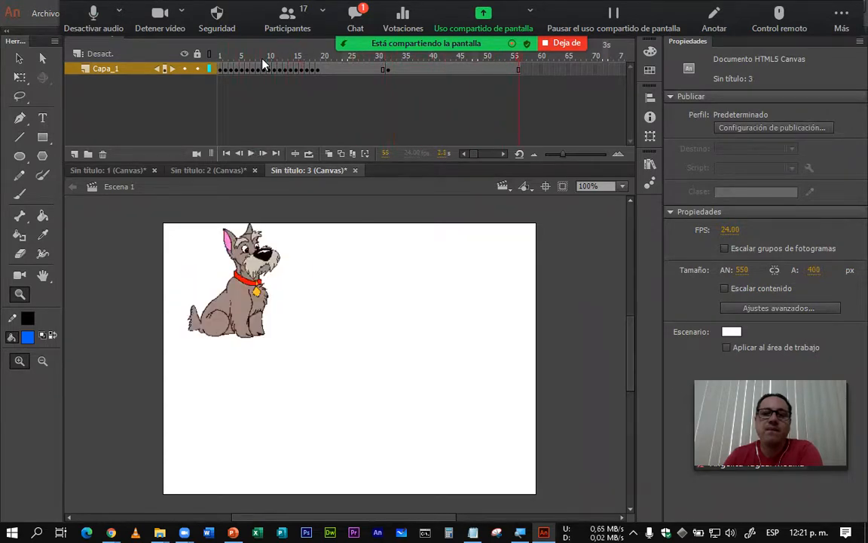
key(Return)
click(559, 44)
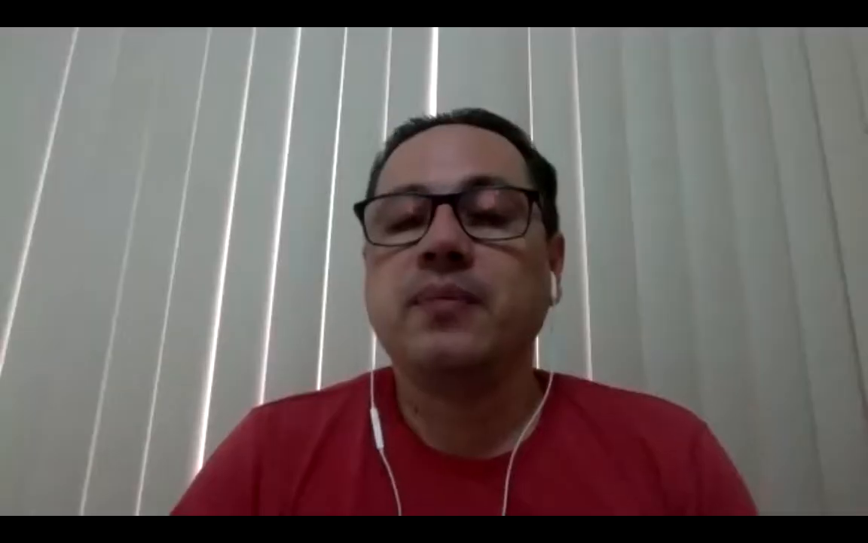